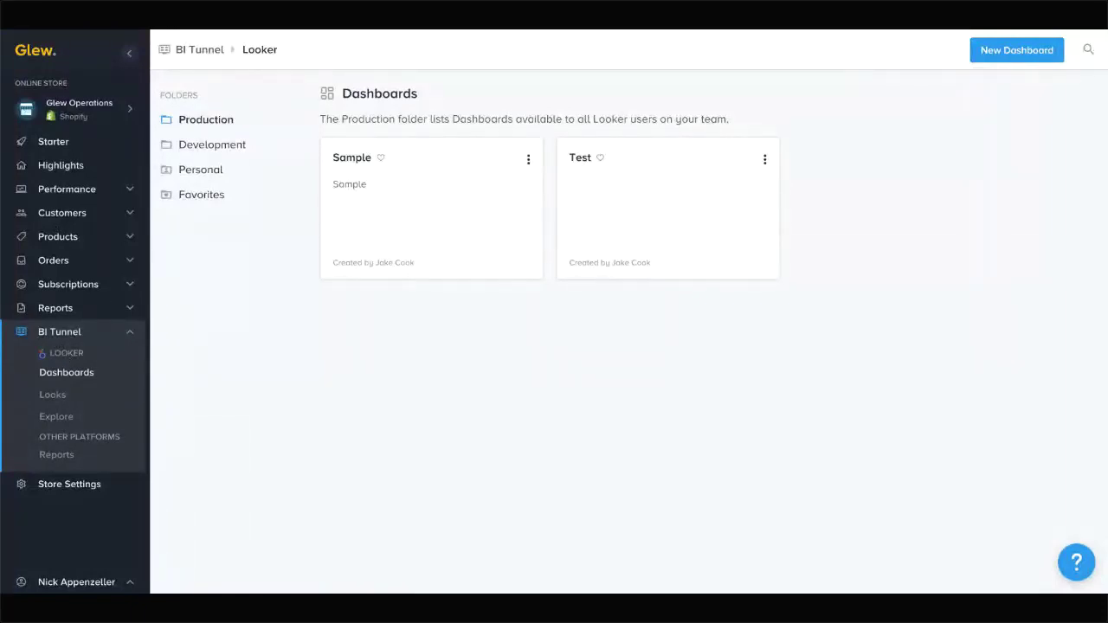
# - View the Looker Explore and Looks sections of the BI Tunnel, and return to Dashboards
pyautogui.click(54, 421)
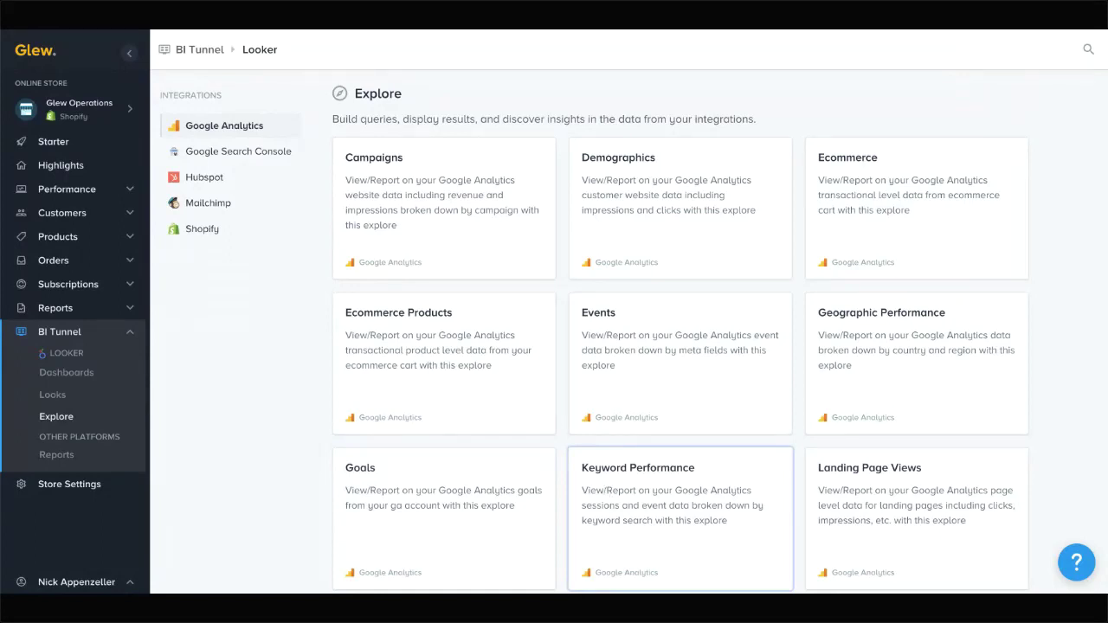
pyautogui.click(52, 394)
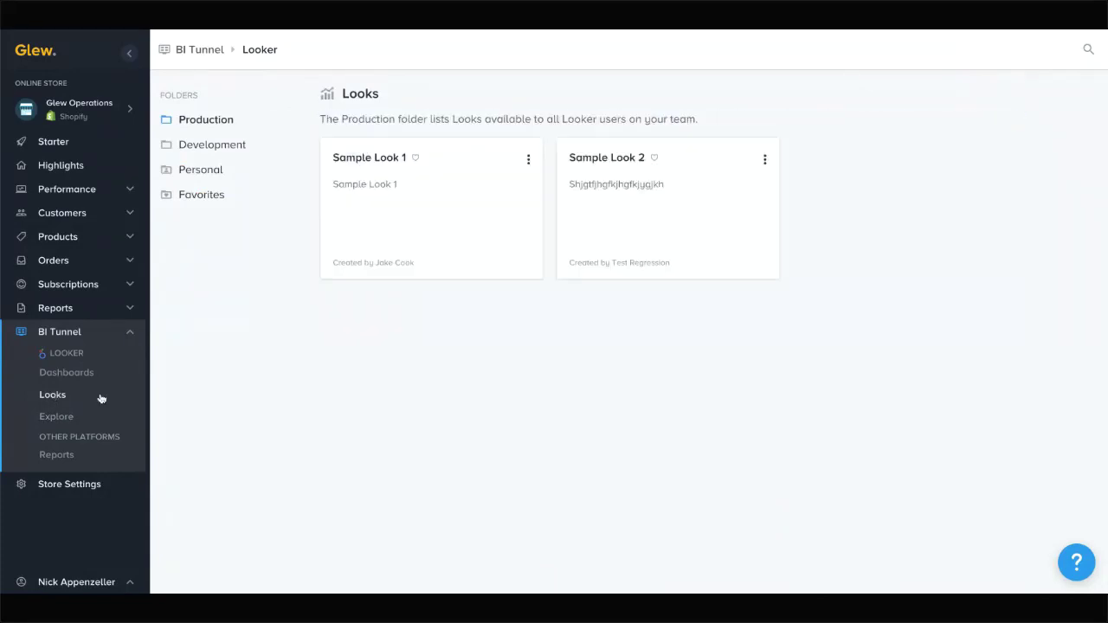
pyautogui.click(67, 373)
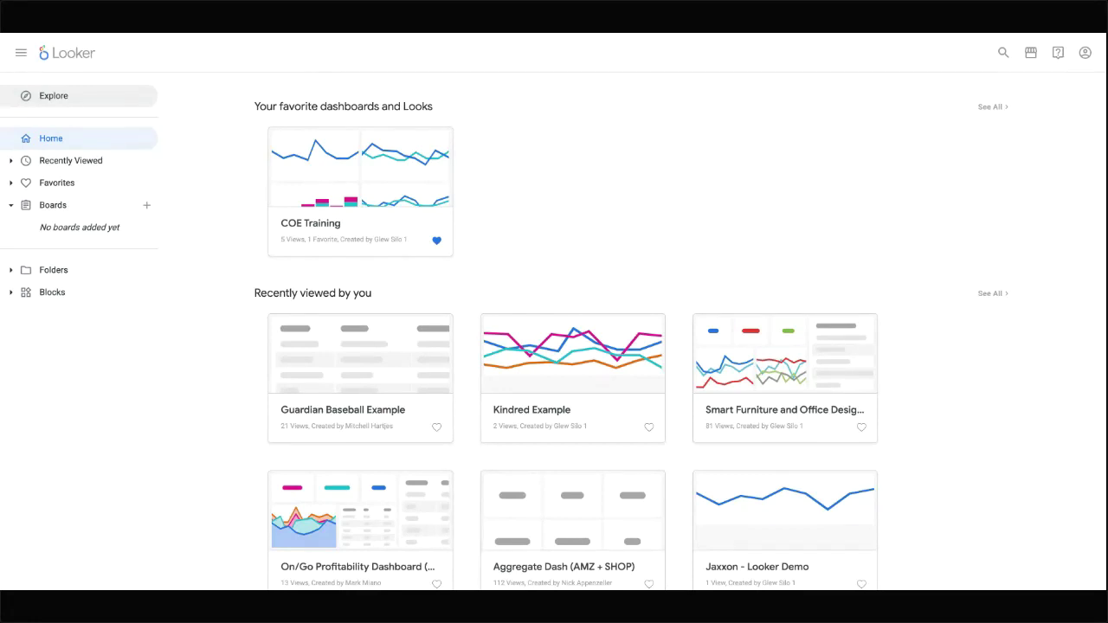
# - Open Looker's list of Explores, clear the search text and browse the available integrations and their Explores
pyautogui.click(52, 95)
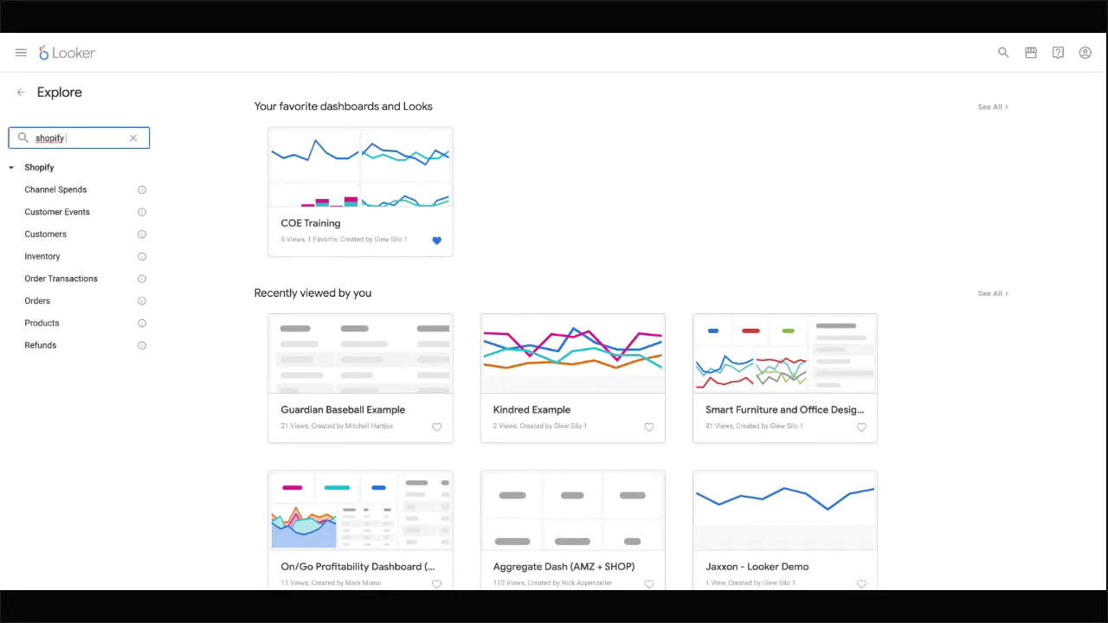
pyautogui.click(134, 139)
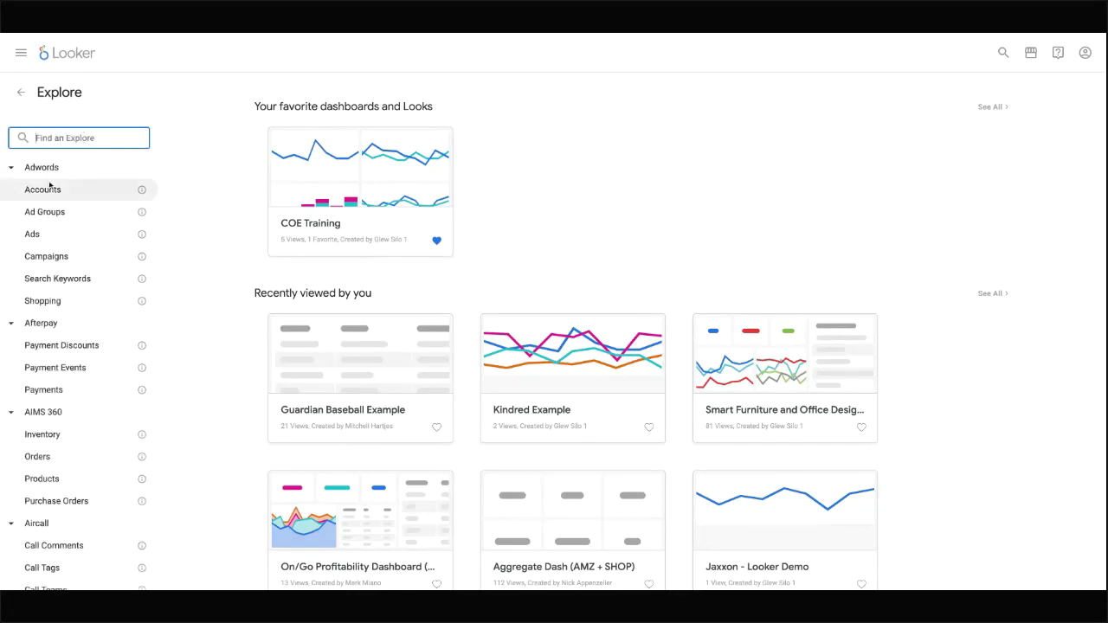
pyautogui.scroll(-4, 101, 317)
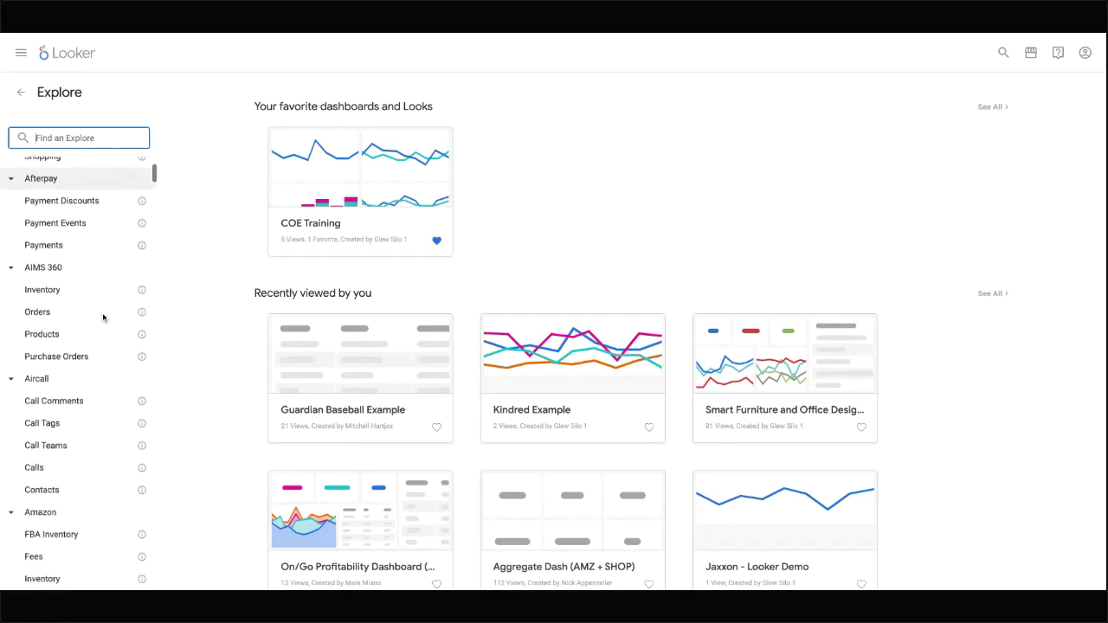
pyautogui.scroll(4, 101, 317)
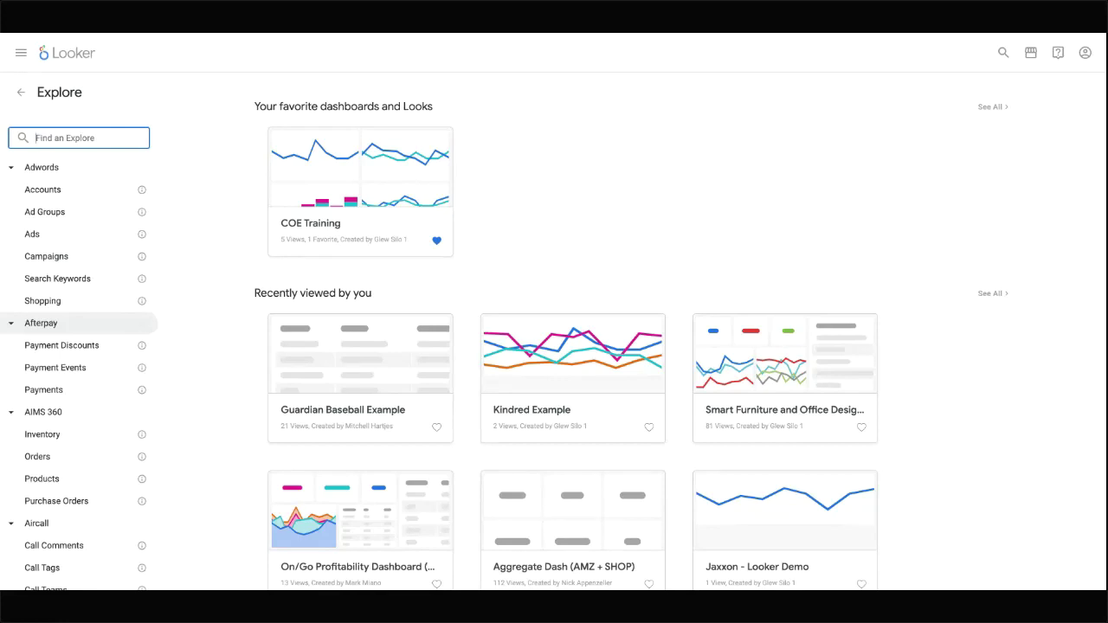
pyautogui.scroll(-5, 87, 254)
pyautogui.scroll(5, 87, 256)
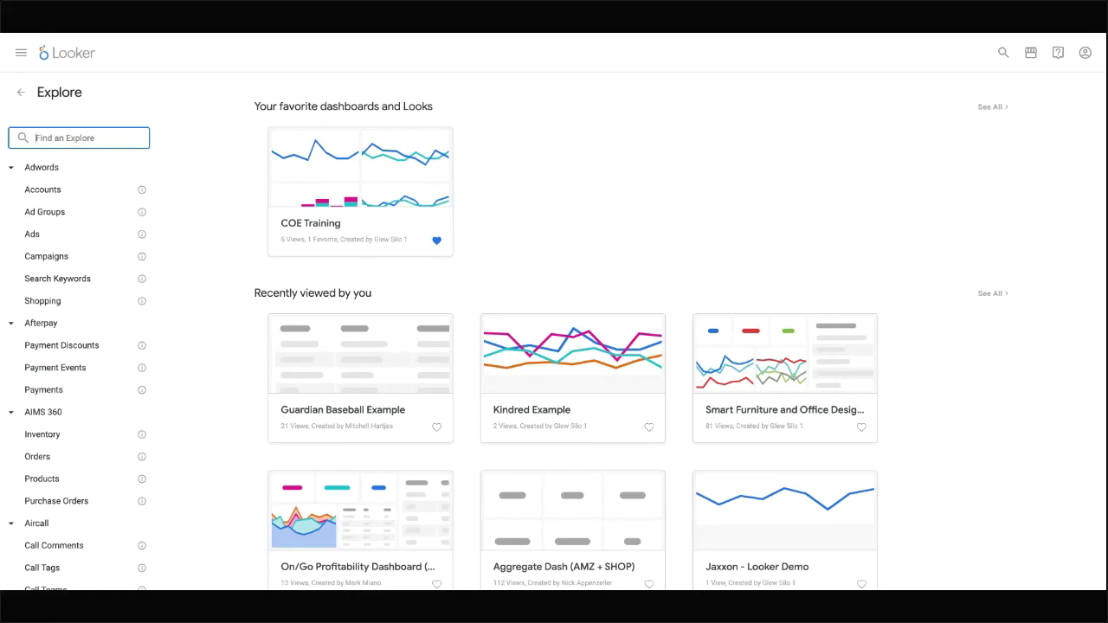
# - Search the Explores for Shopify and open the Shopify Orders Explore
pyautogui.write('Shopify')
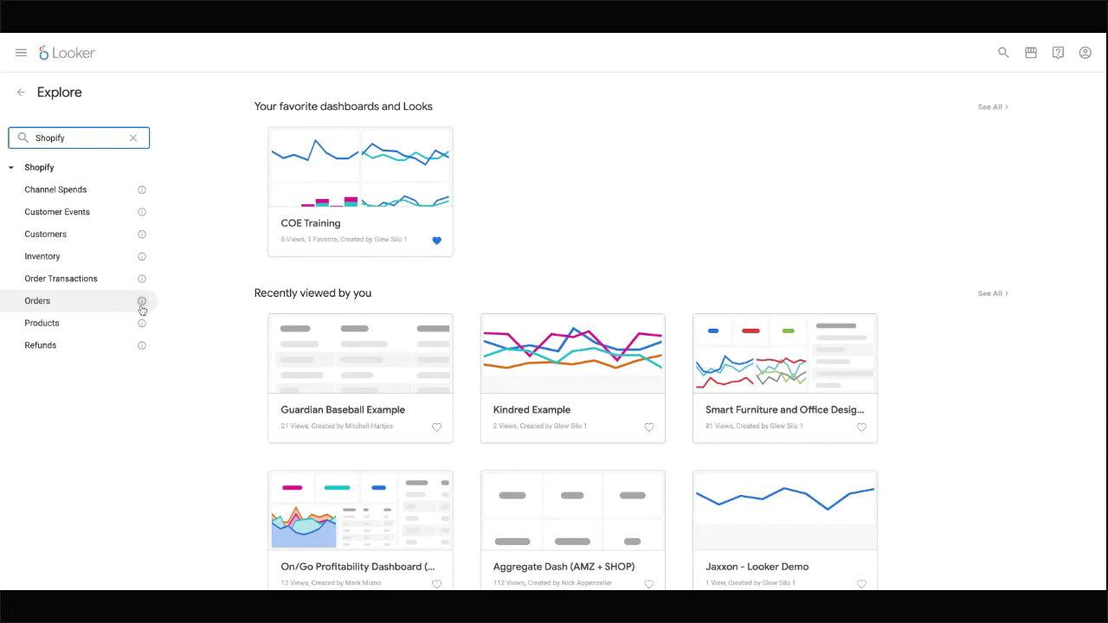
pyautogui.moveTo(142, 308)
pyautogui.click(38, 301)
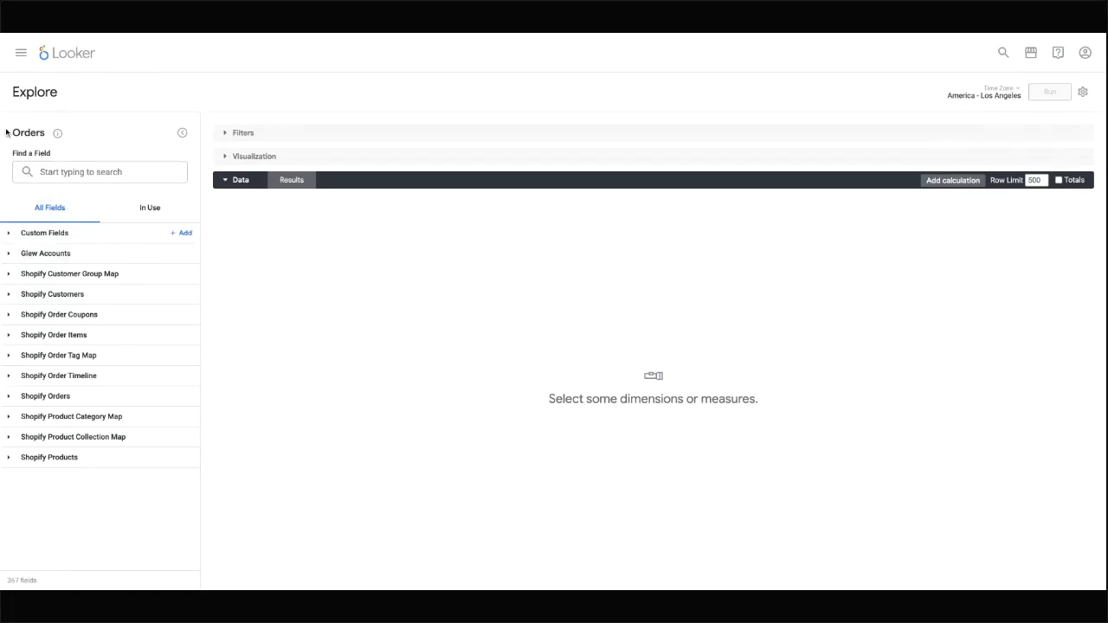
# - Examine the fields in Glew Accounts and the options for adding custom fields, and collapse both groups
pyautogui.moveTo(60, 135)
pyautogui.click(9, 254)
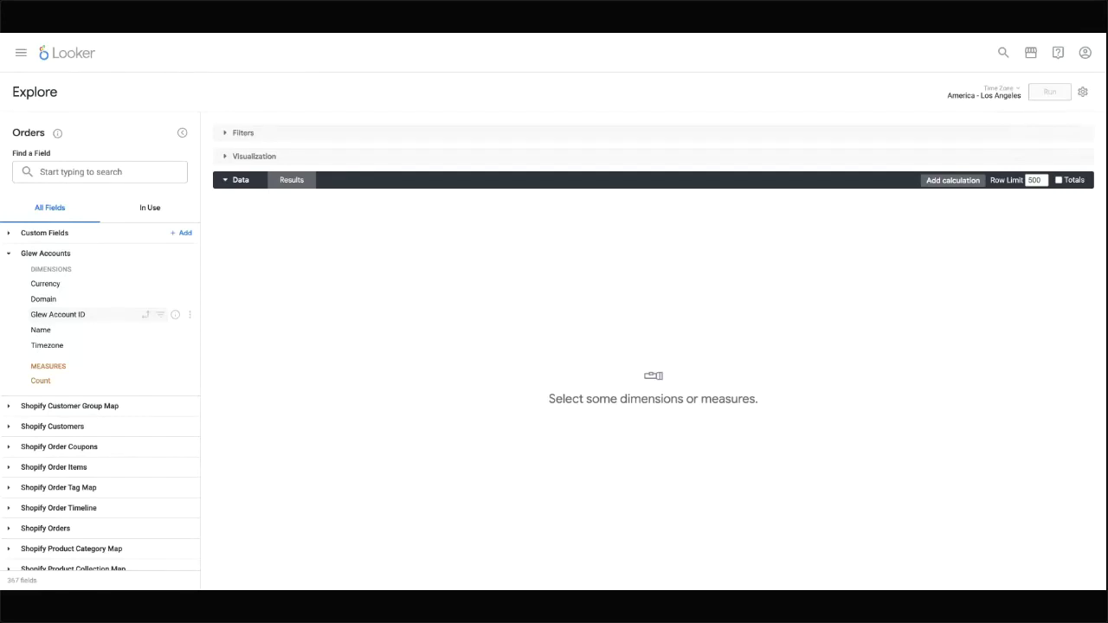
pyautogui.click(10, 254)
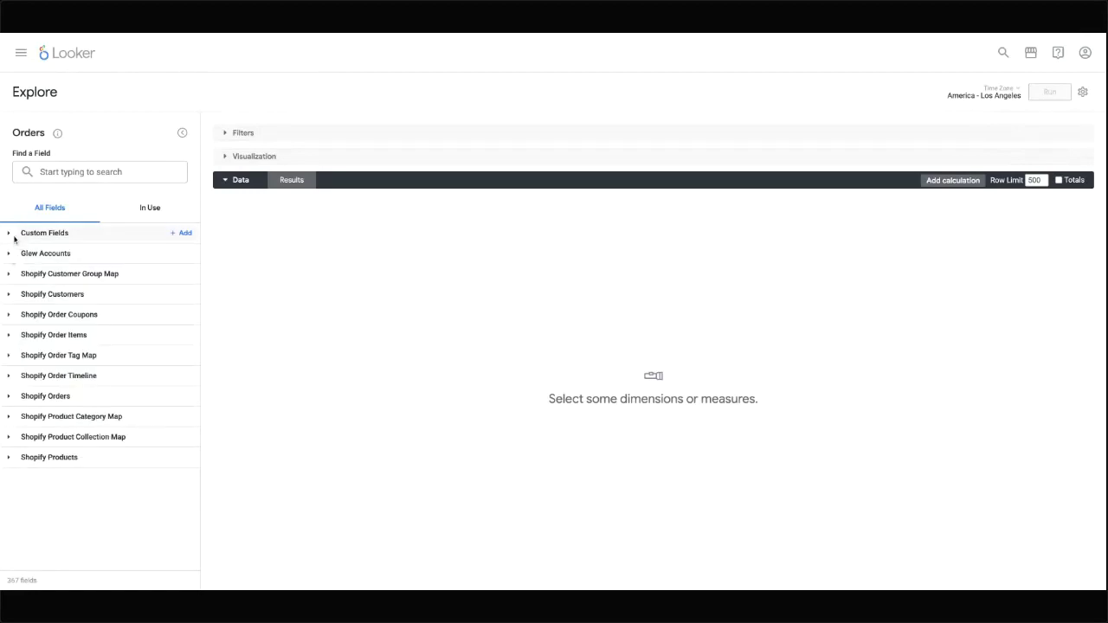
pyautogui.click(10, 234)
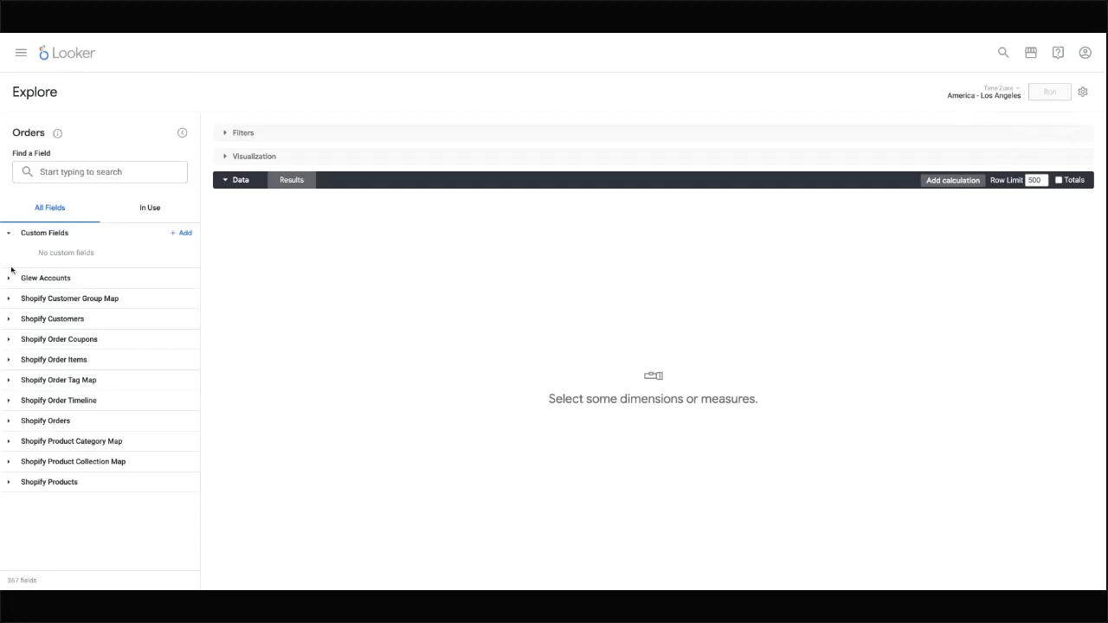
pyautogui.click(183, 235)
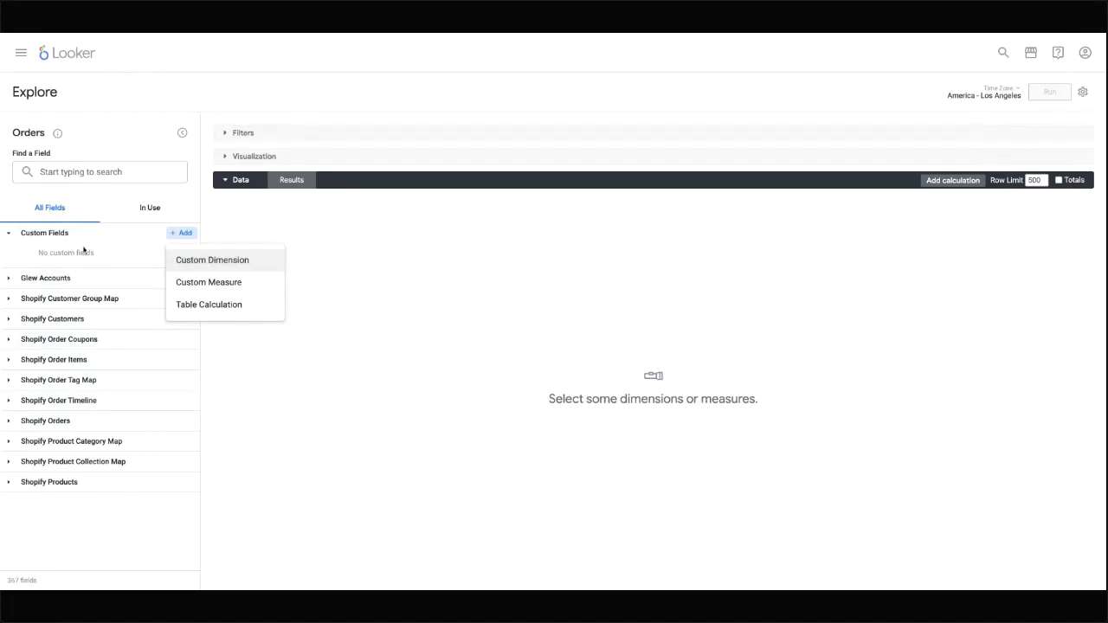
pyautogui.click(10, 232)
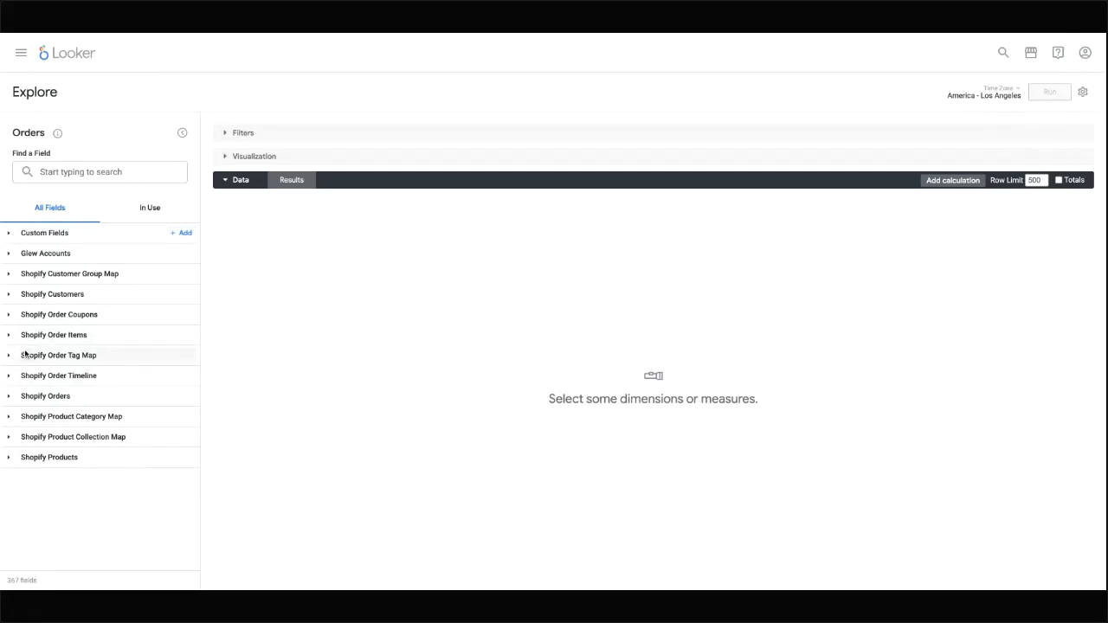
# - Expand Shopify Orders and its Standard Measures group to review the available dimensions and measures
pyautogui.click(9, 397)
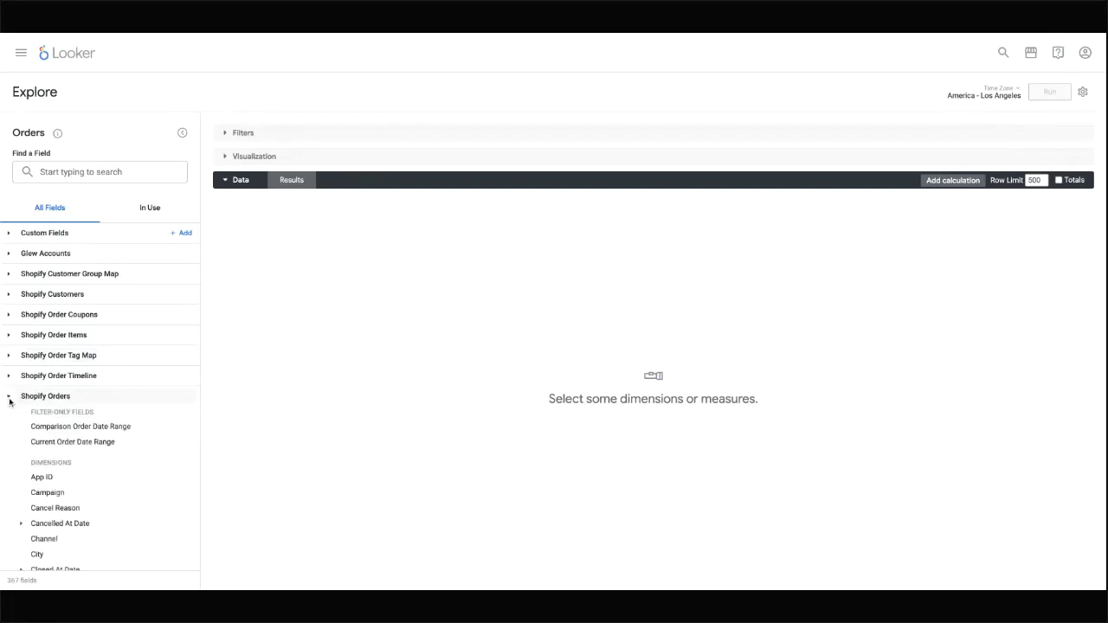
pyautogui.scroll(-3, 43, 380)
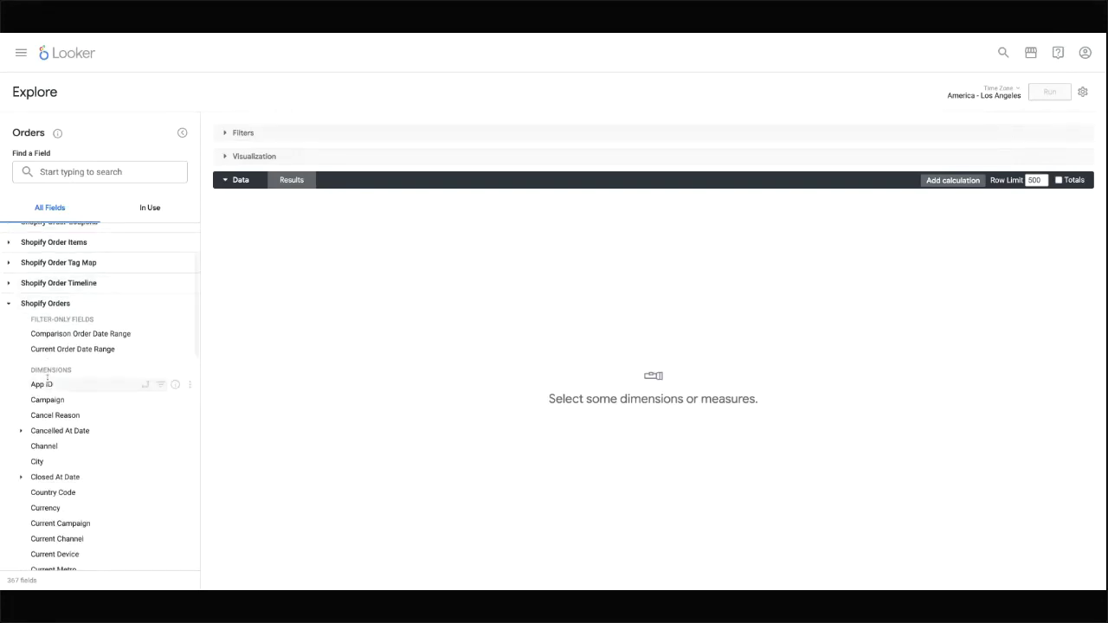
pyautogui.scroll(-2, 46, 381)
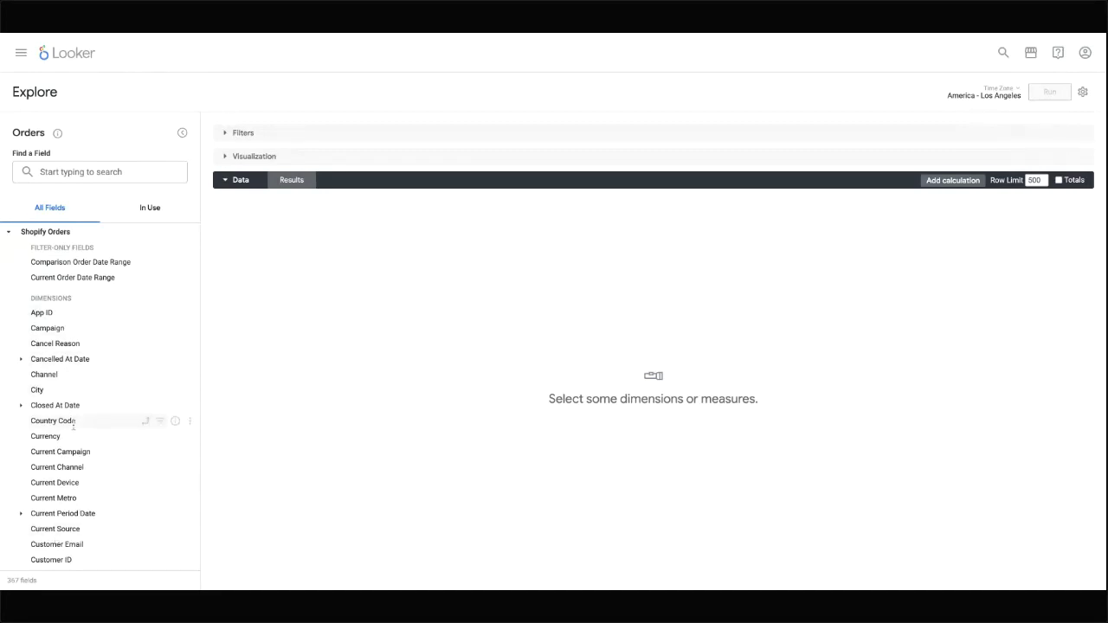
pyautogui.scroll(-20, 74, 424)
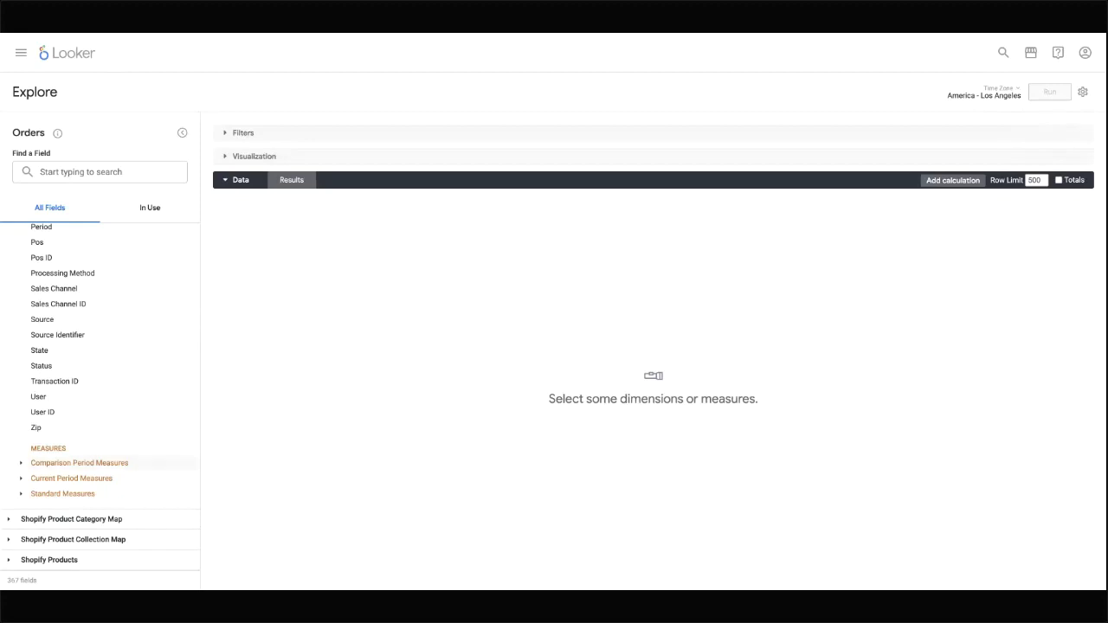
pyautogui.click(22, 494)
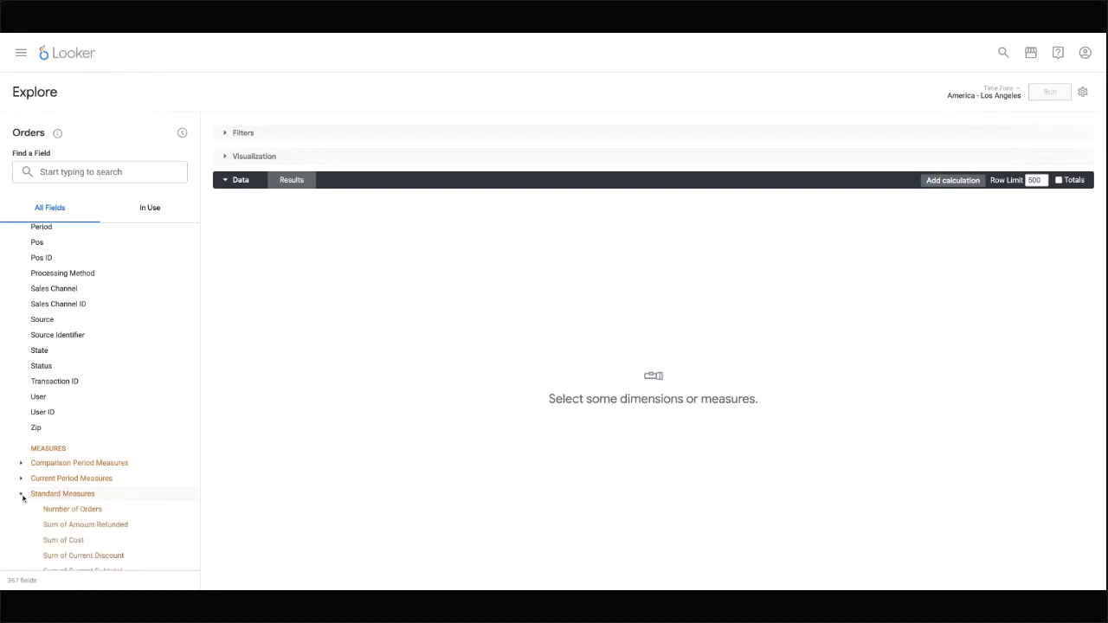
pyautogui.scroll(-5, 67, 438)
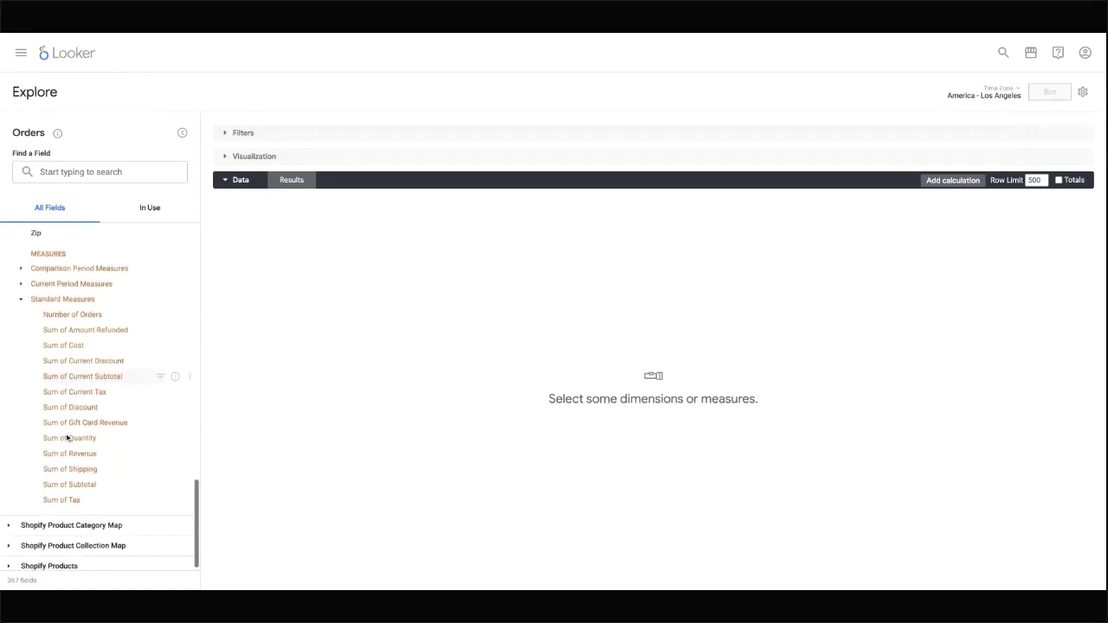
pyautogui.scroll(1, 67, 438)
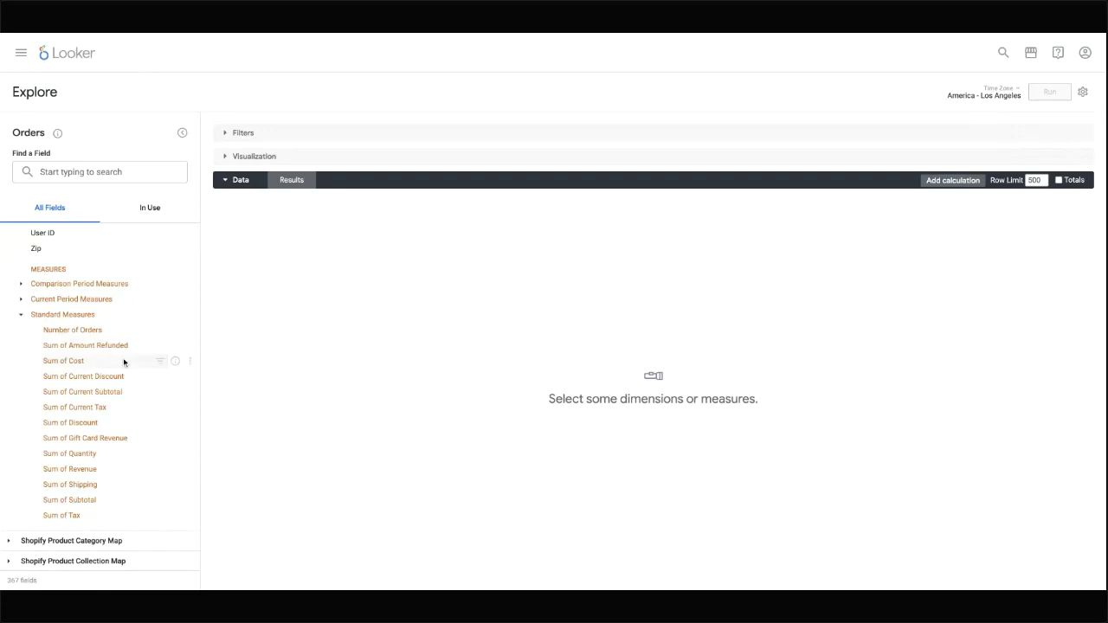
# - Create a Count distinct aggregate from the Order ID dimension of Shopify Orders and remove its column from the data table
pyautogui.scroll(5, 107, 379)
pyautogui.scroll(3, 108, 378)
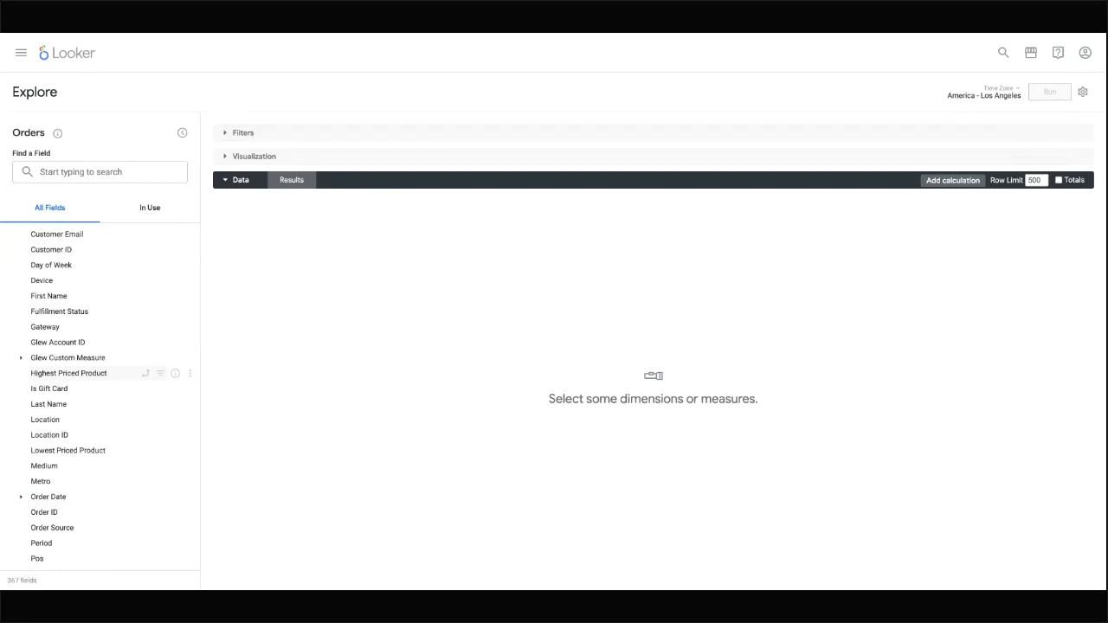
pyautogui.scroll(-2, 108, 373)
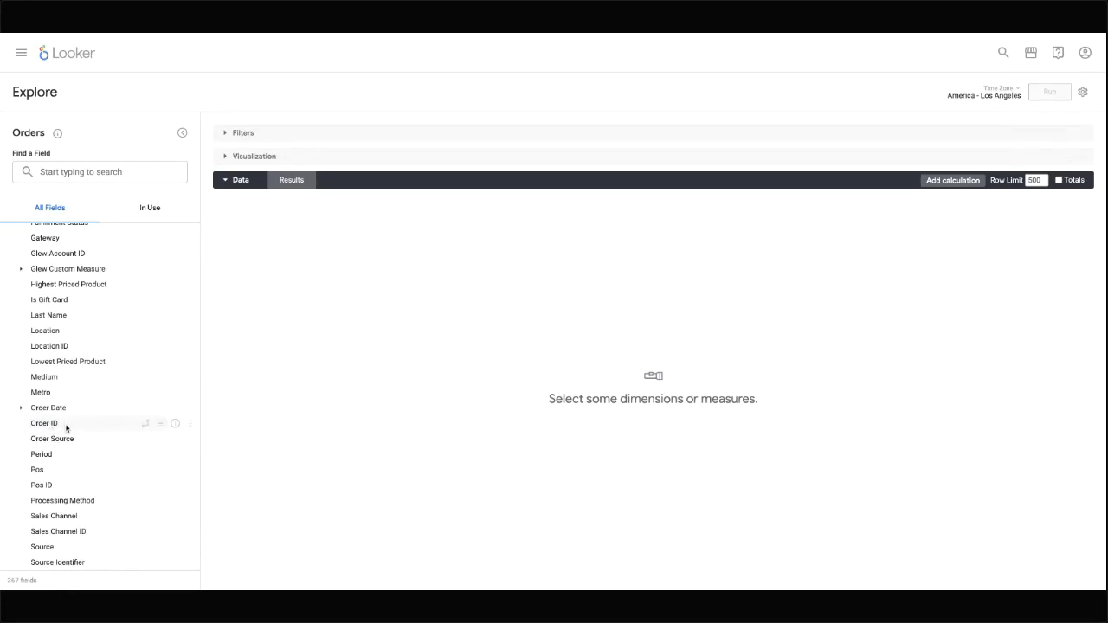
pyautogui.click(190, 424)
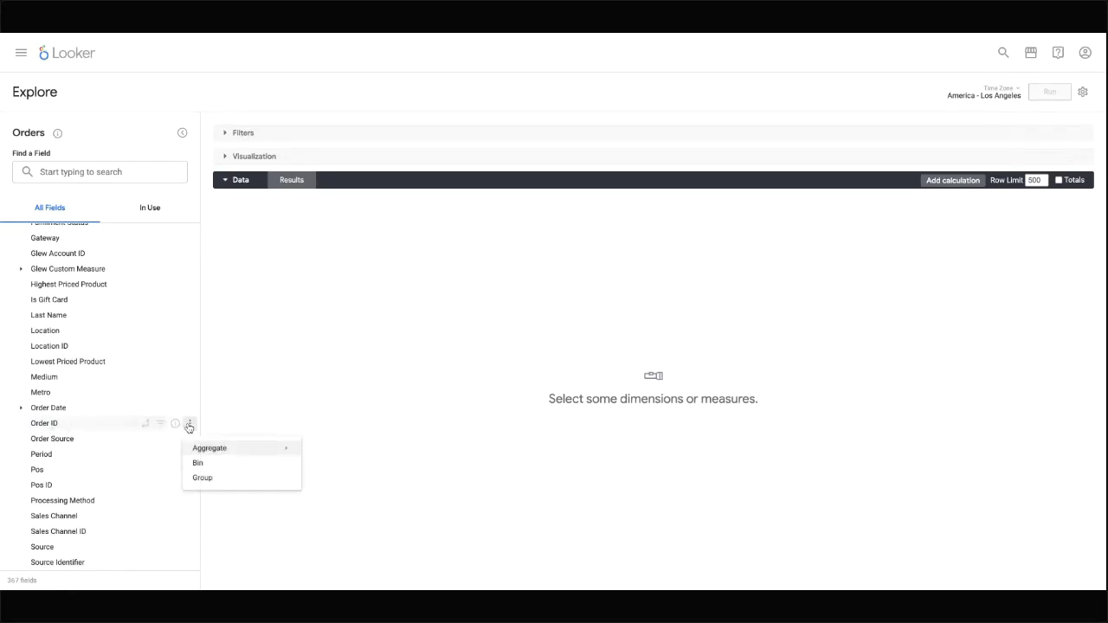
pyautogui.moveTo(208, 451)
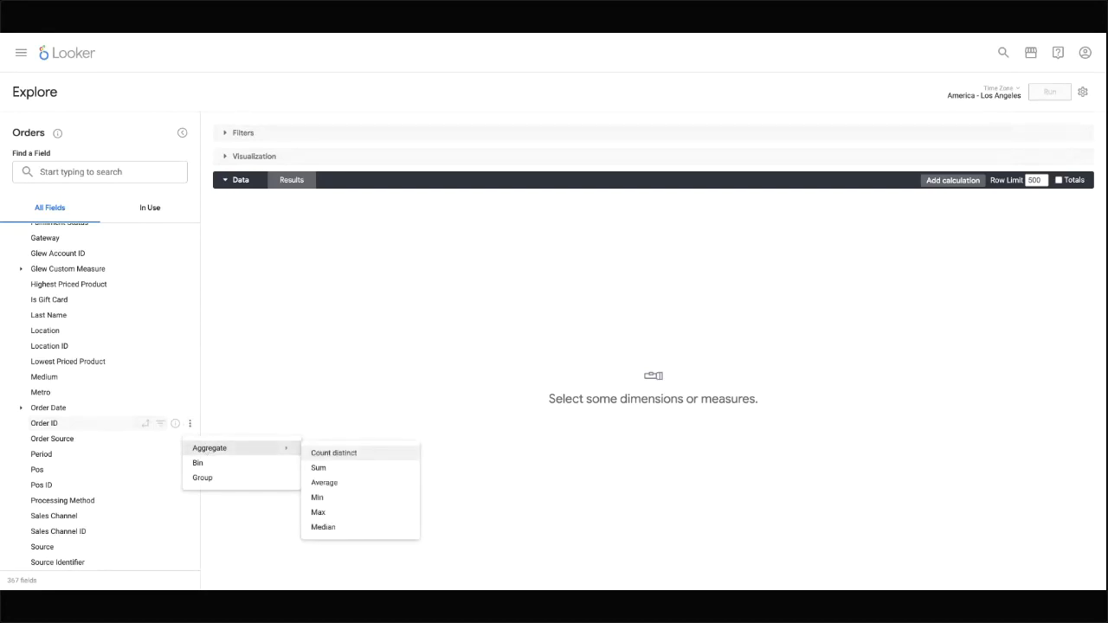
pyautogui.click(334, 458)
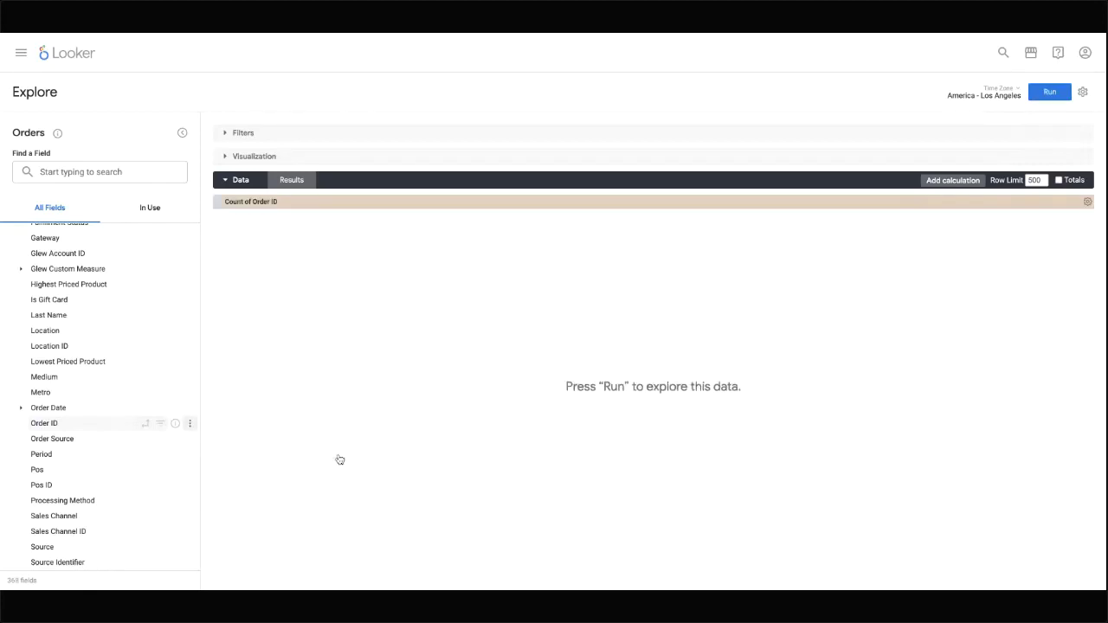
pyautogui.click(1087, 201)
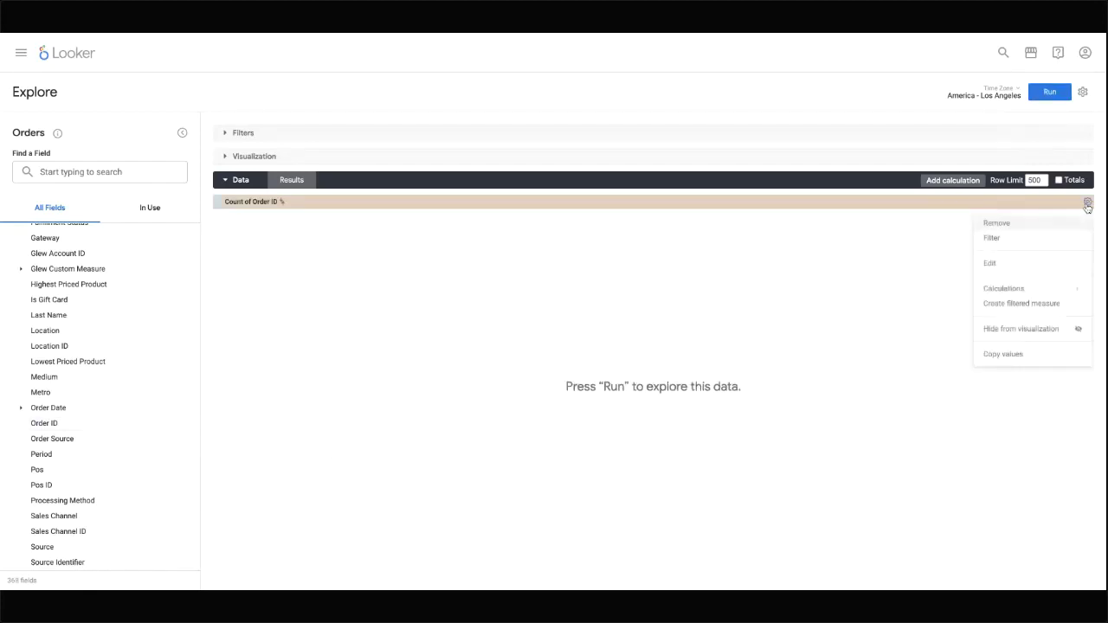
pyautogui.click(1014, 225)
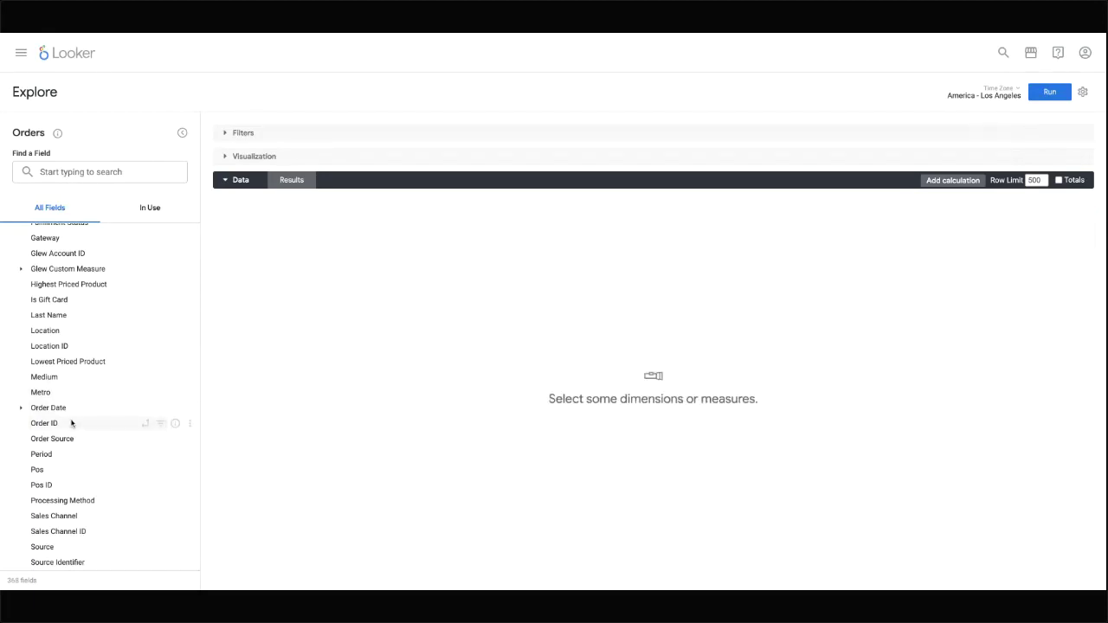
# - Expand the Glew Custom Measure group in the Shopify Orders dimensions to show its numeric fields
pyautogui.scroll(-3, 72, 423)
pyautogui.scroll(8, 72, 415)
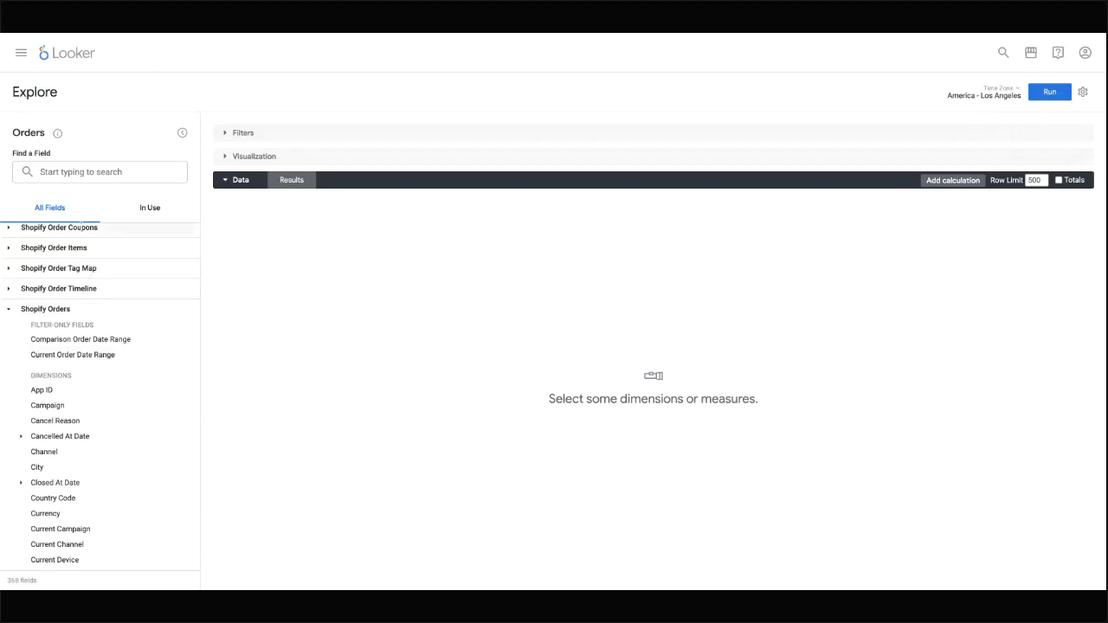
pyautogui.scroll(-6, 112, 351)
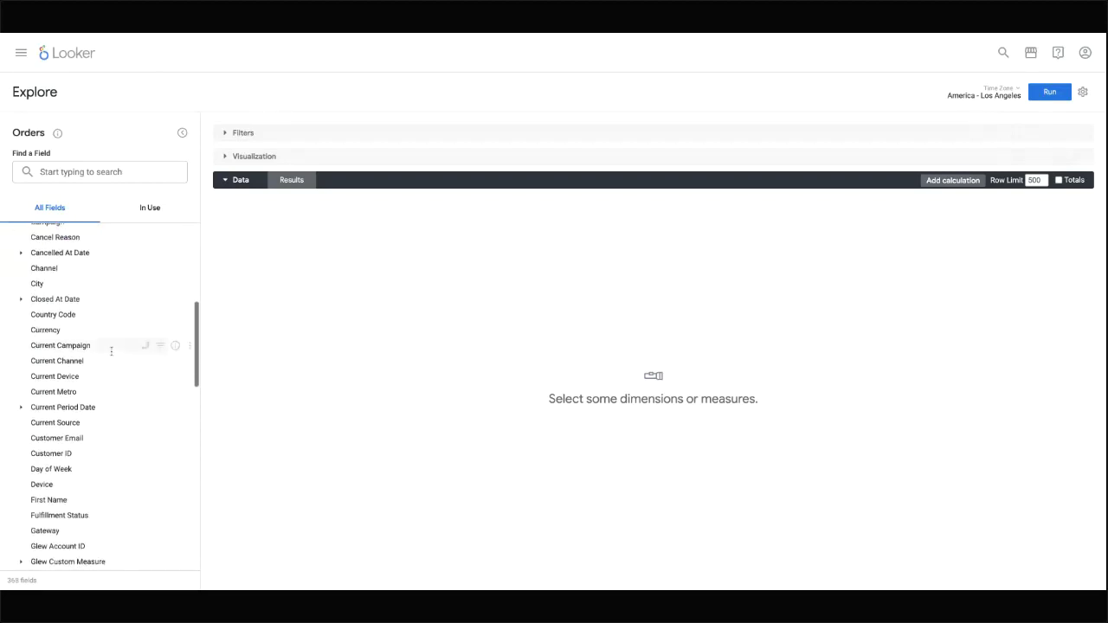
pyautogui.scroll(-2, 111, 356)
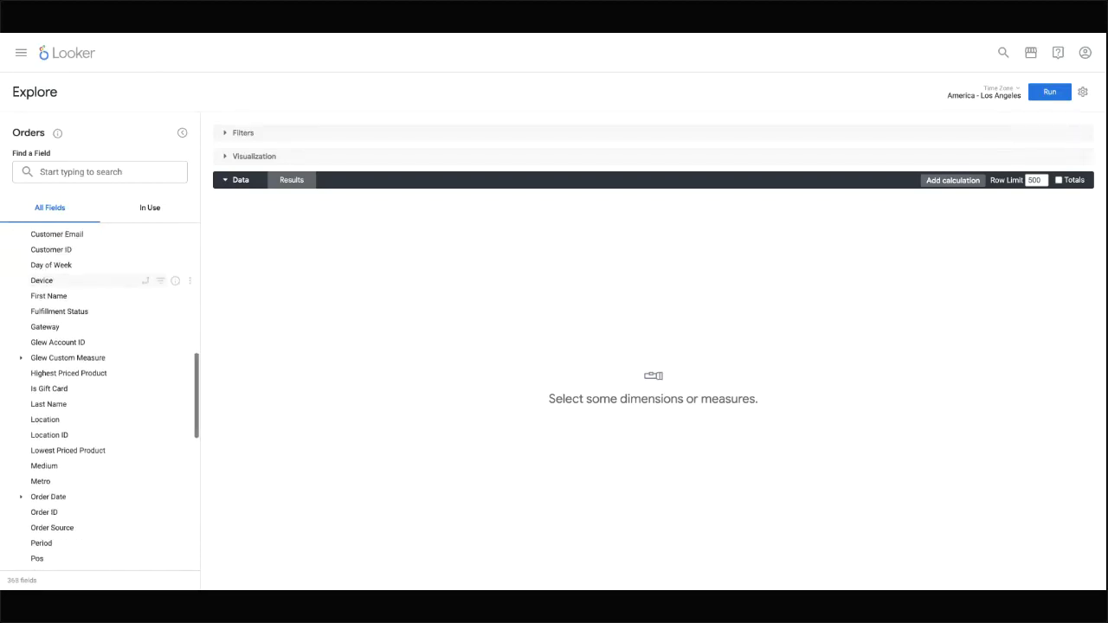
pyautogui.click(21, 354)
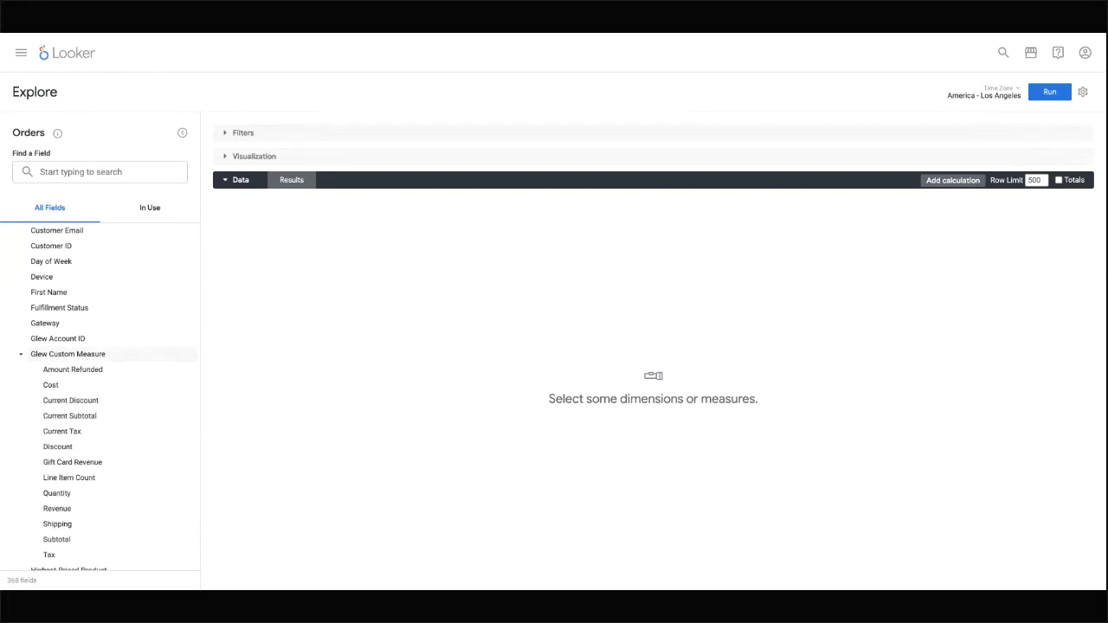
pyautogui.scroll(-3, 112, 356)
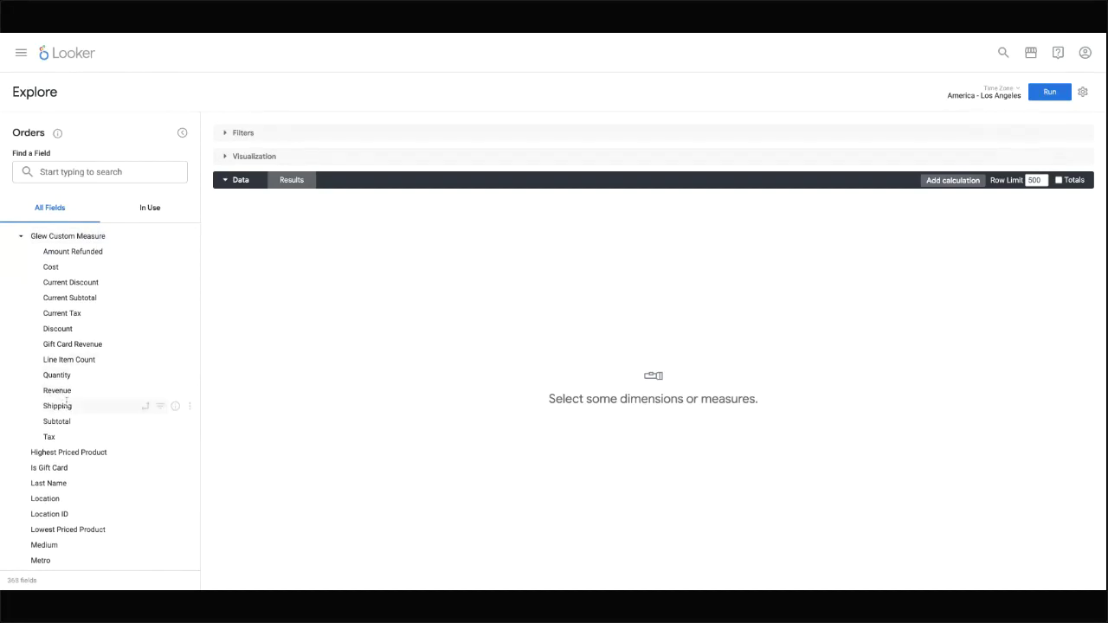
pyautogui.scroll(1, 143, 380)
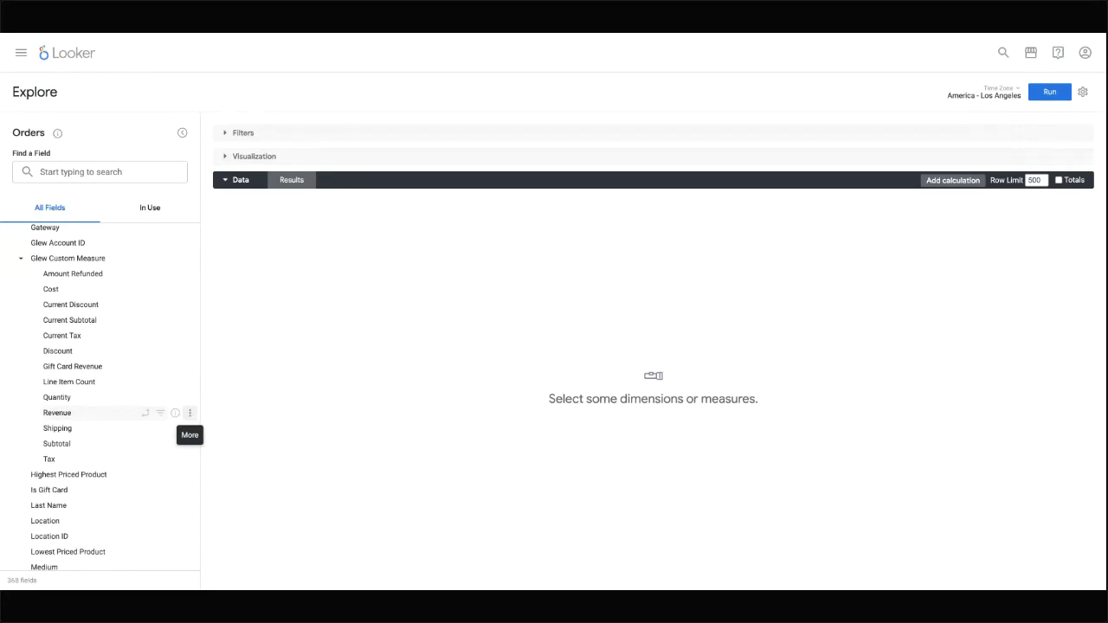
# - Review the Aggregate, Bin and Group options available for the Revenue dimension in Glew Custom Measure
pyautogui.click(191, 415)
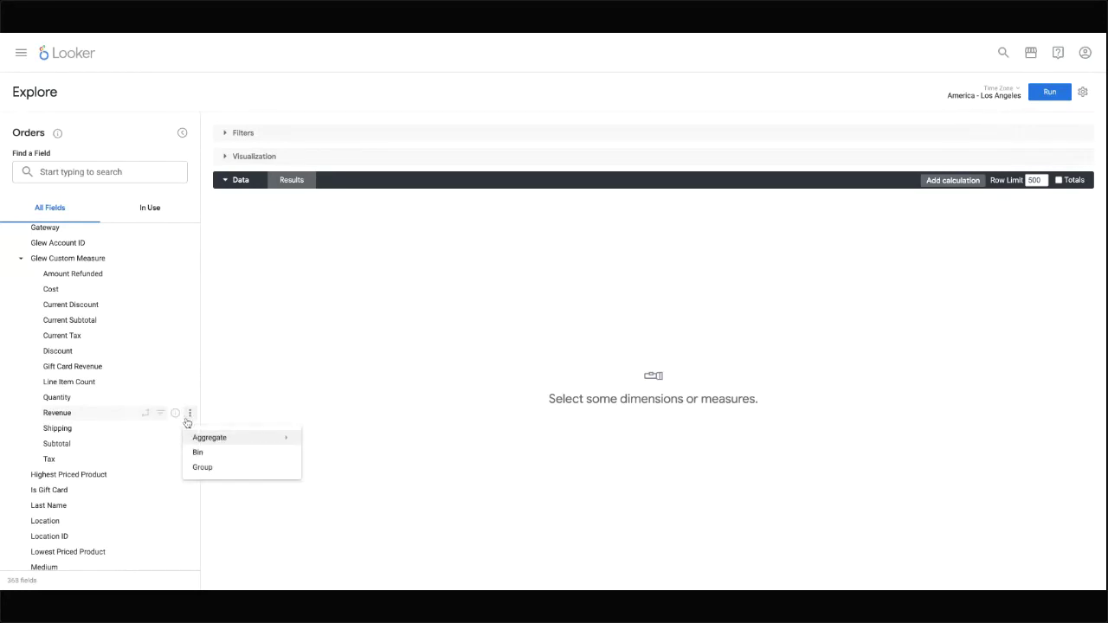
pyautogui.moveTo(204, 441)
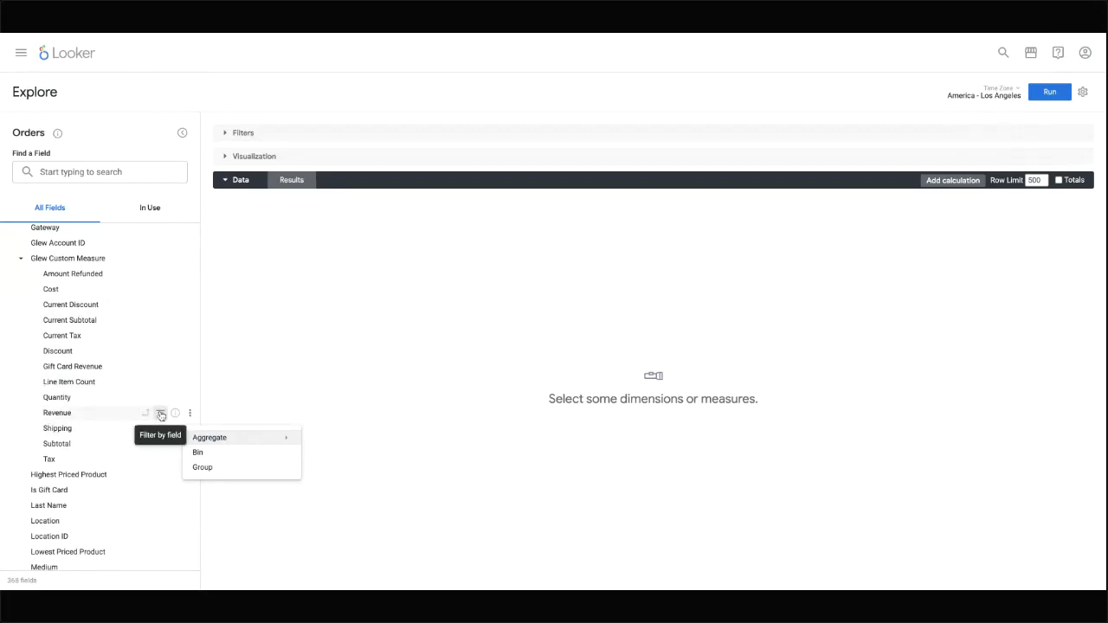
pyautogui.click(161, 416)
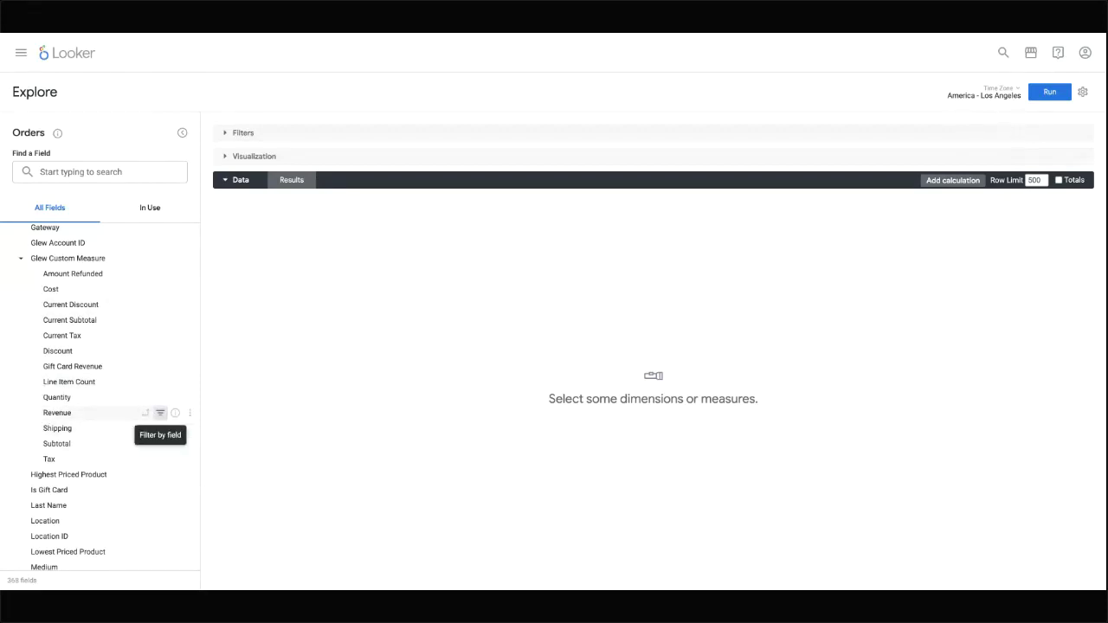
# - Filter Shopify Orders Revenue to greater than or equal to 50, and remove that filter again
pyautogui.click(160, 414)
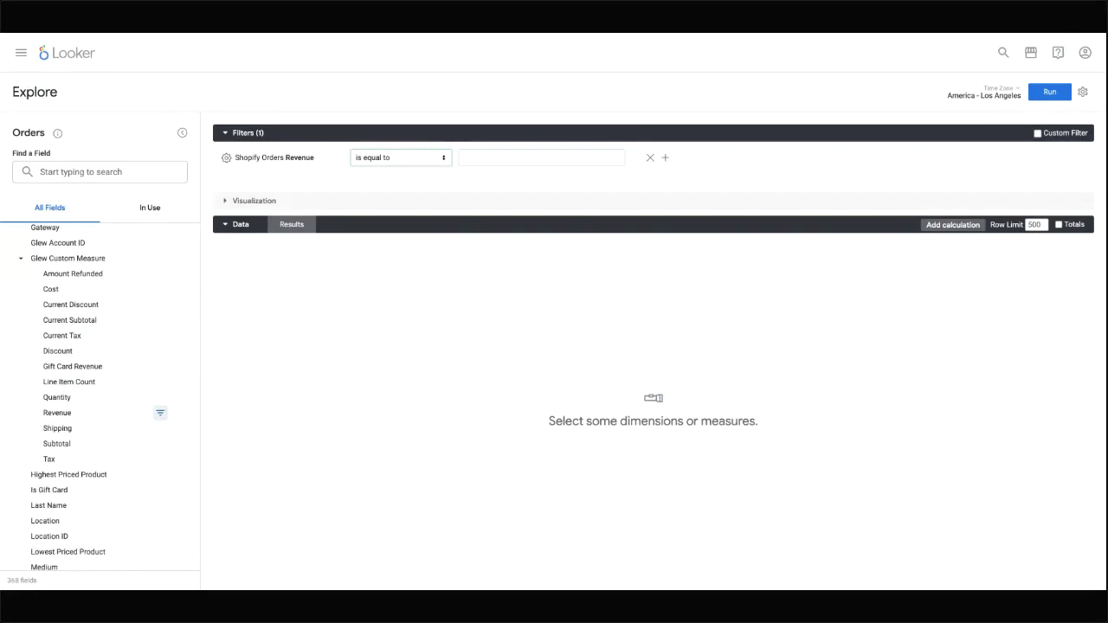
pyautogui.press('Return')
pyautogui.click(512, 154)
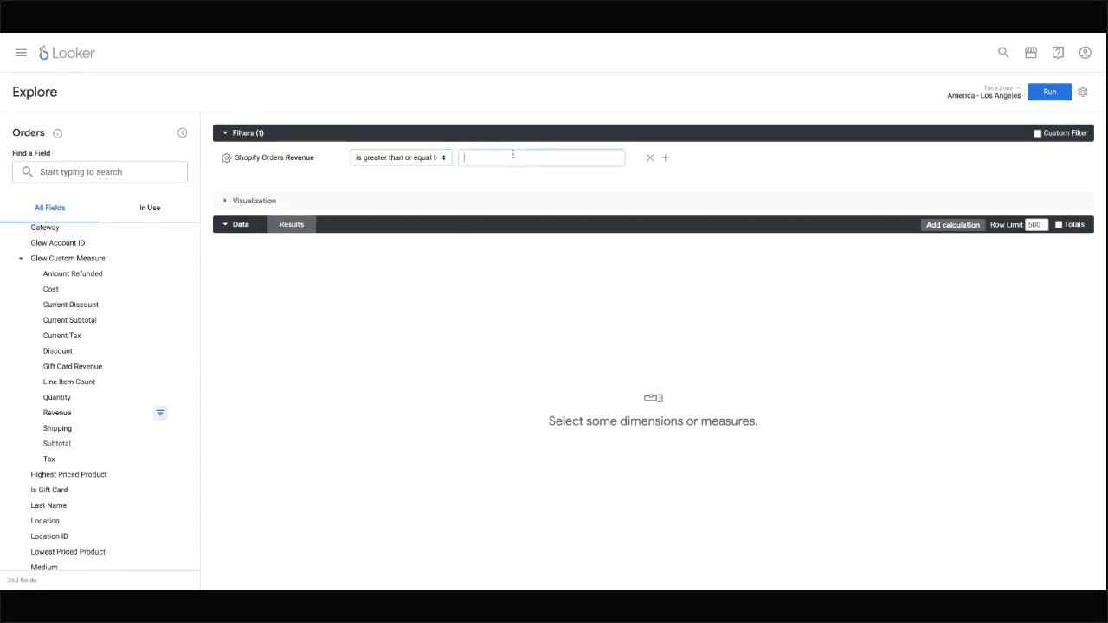
pyautogui.write('50')
pyautogui.click(651, 158)
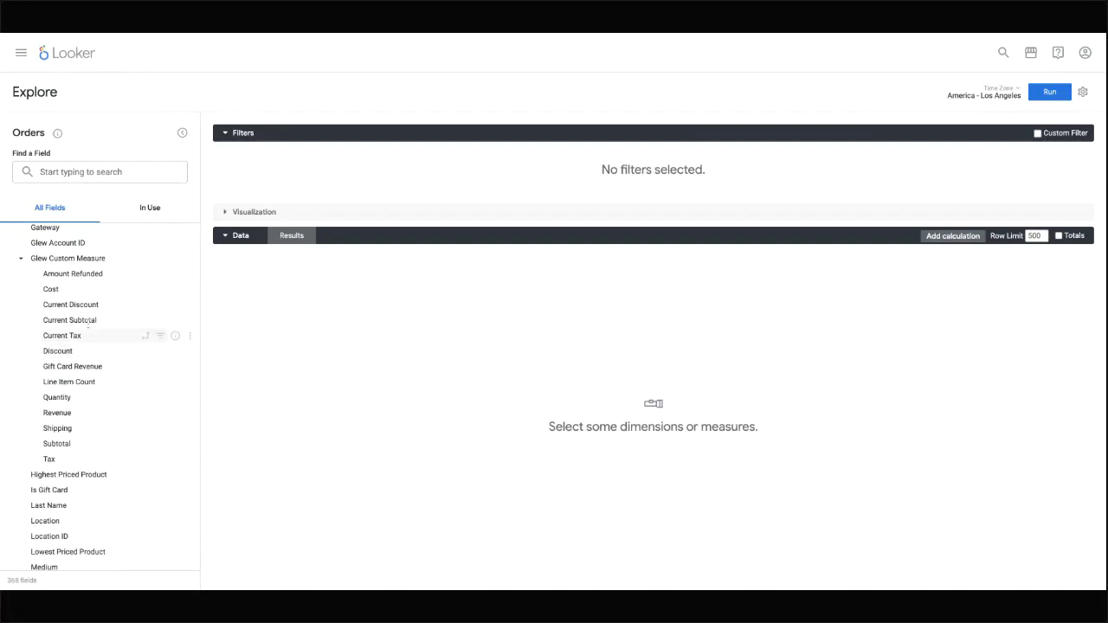
# - Filter on the Glew Account ID field of Glew Accounts, set equal to the store's account ID, and collapse the group
pyautogui.scroll(6, 126, 300)
pyautogui.scroll(4, 126, 300)
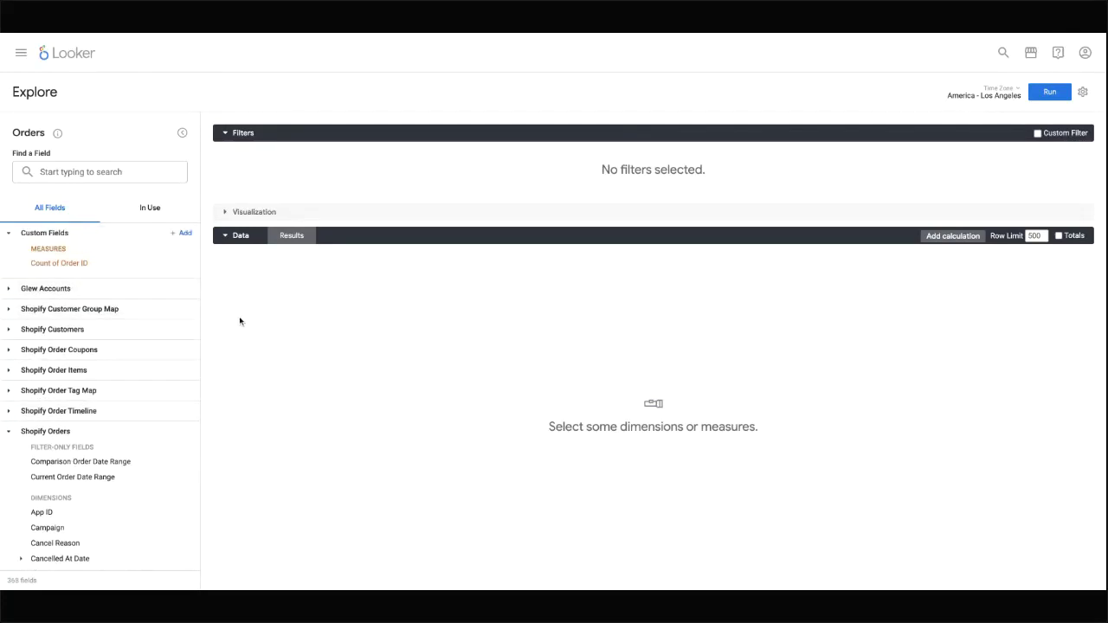
pyautogui.click(9, 291)
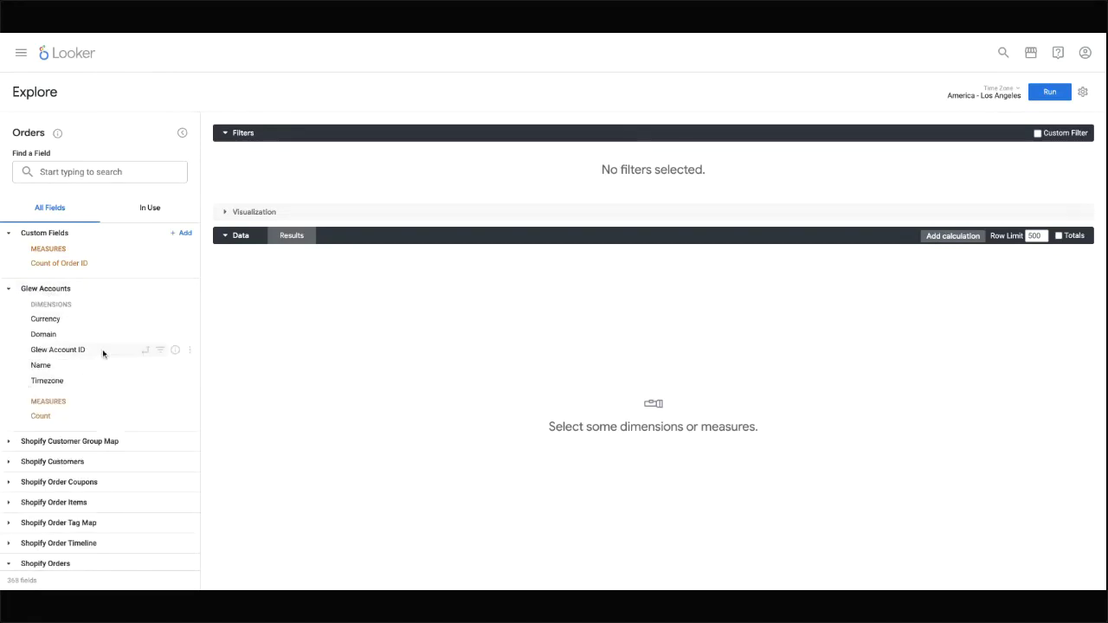
pyautogui.click(161, 352)
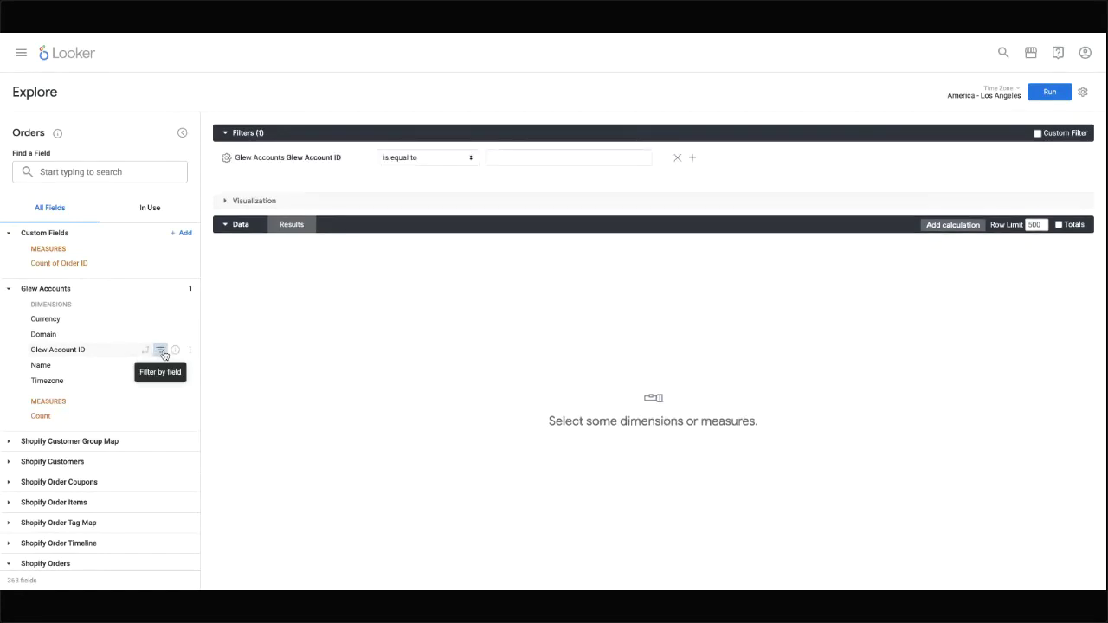
pyautogui.write('15530')
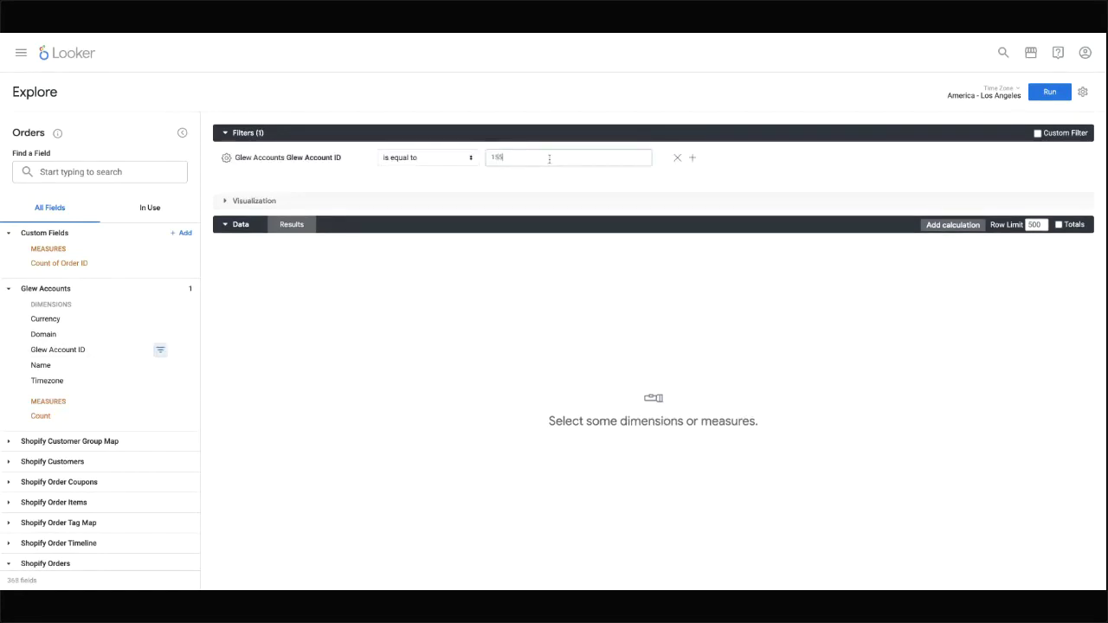
pyautogui.click(841, 157)
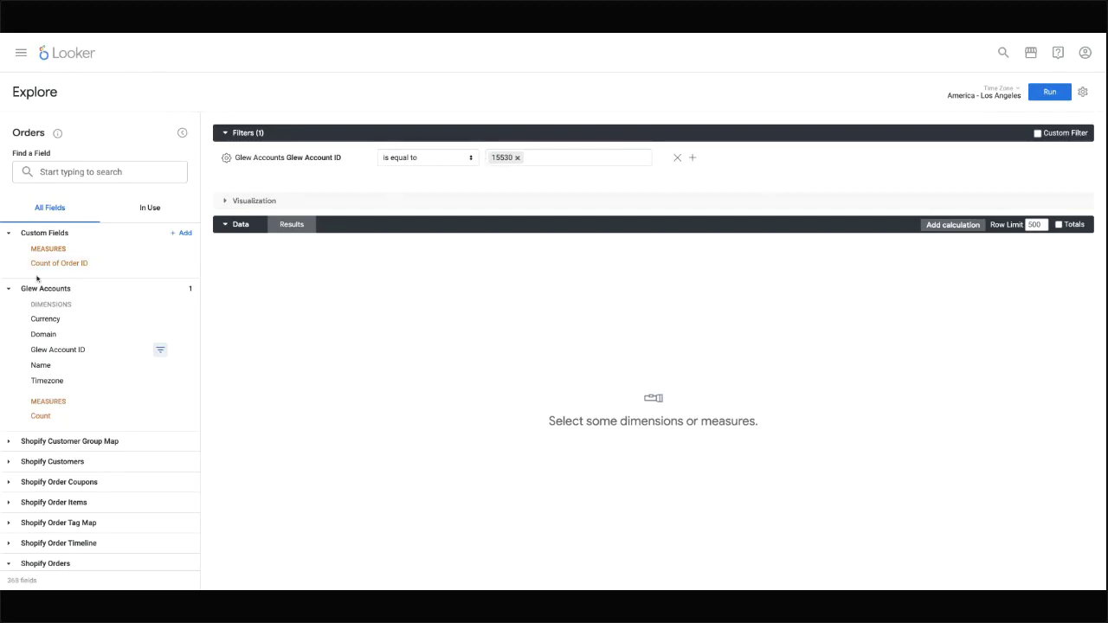
pyautogui.click(10, 289)
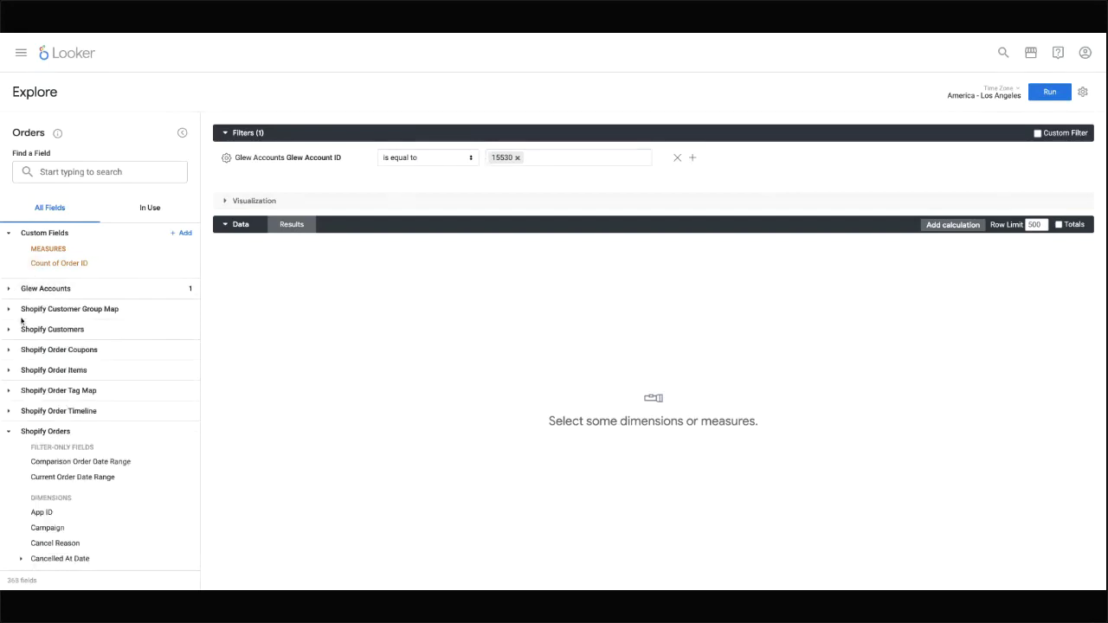
# - Add the Date field of Order Date from Shopify Orders to the data table and filter it to the past 30 days
pyautogui.scroll(-3, 21, 321)
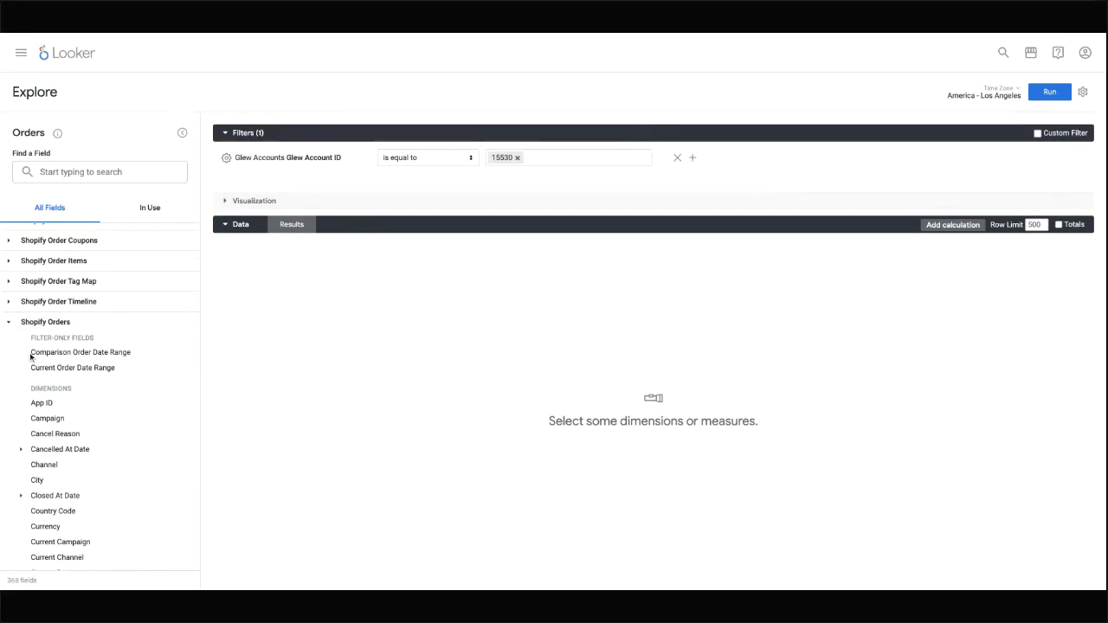
pyautogui.scroll(-10, 32, 356)
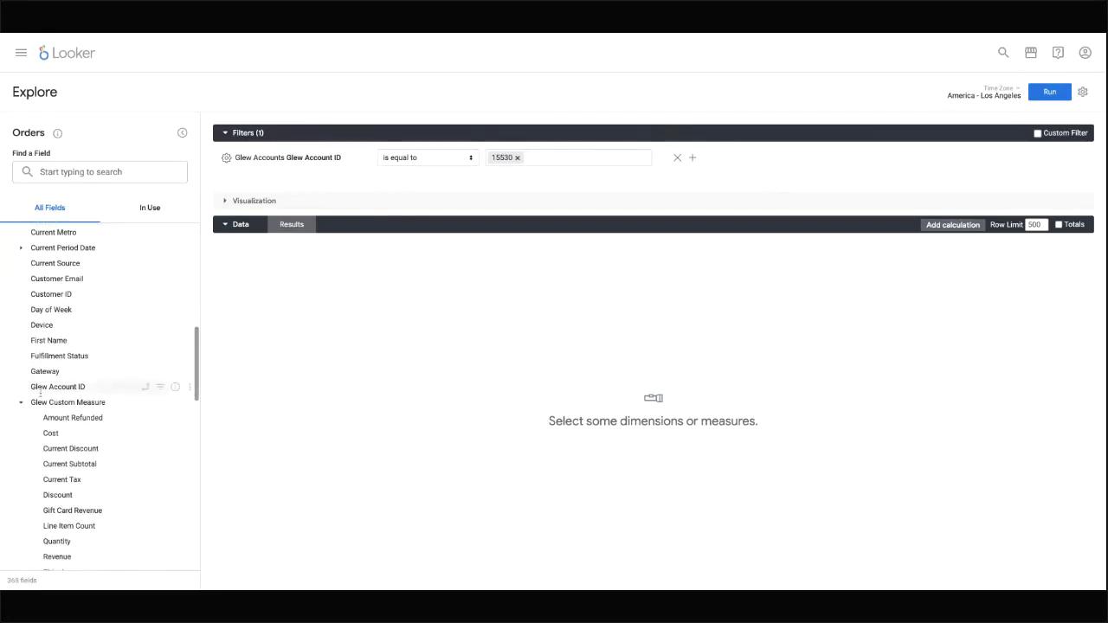
pyautogui.scroll(-11, 40, 381)
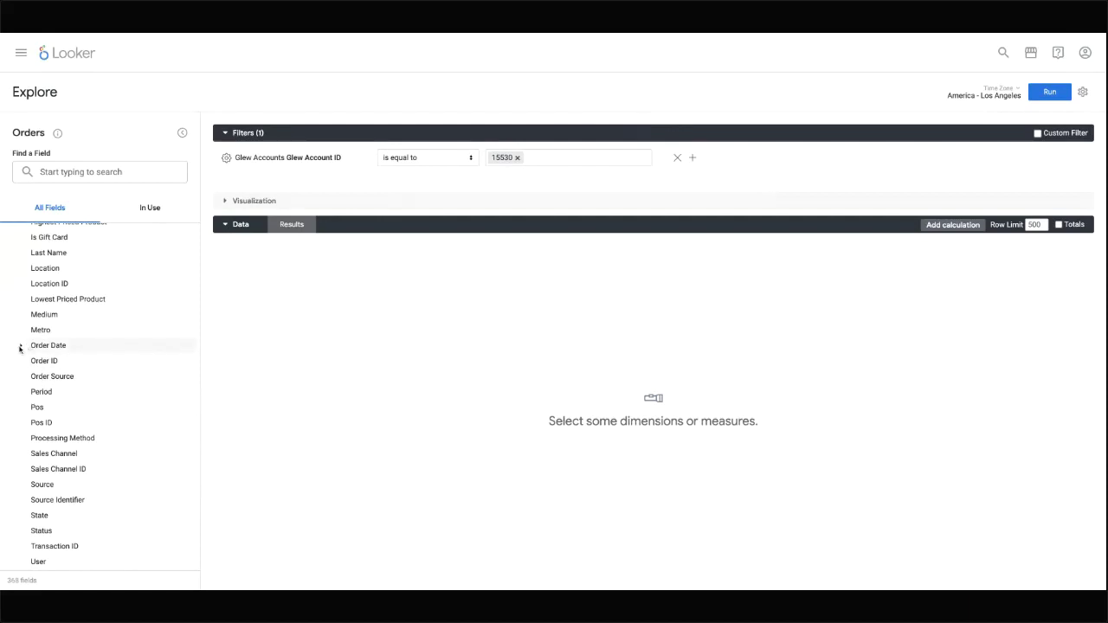
pyautogui.click(22, 346)
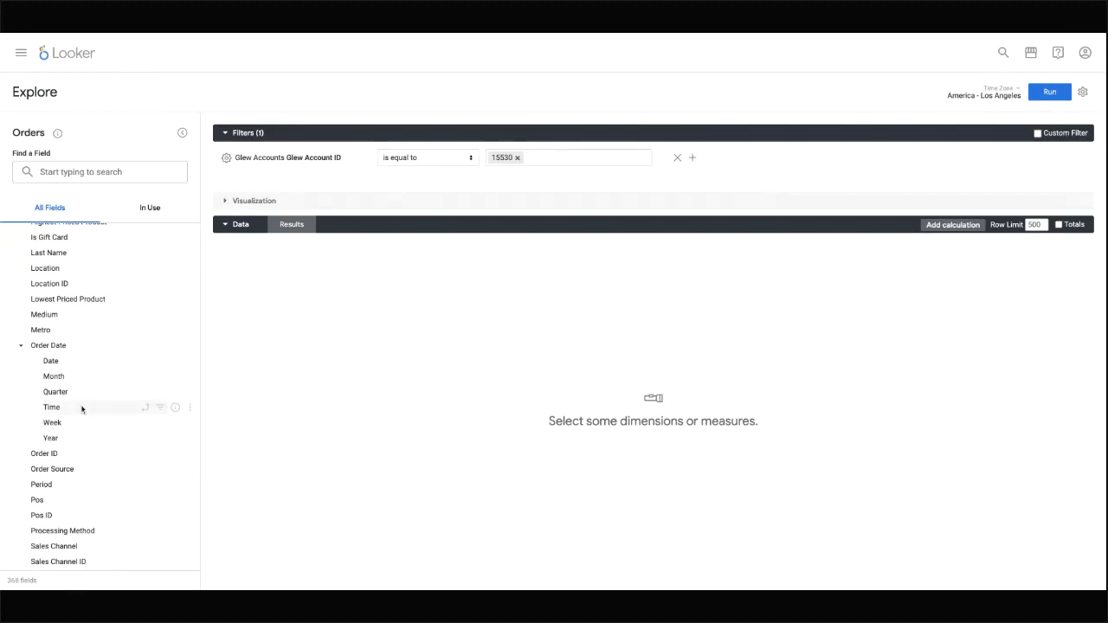
pyautogui.click(52, 360)
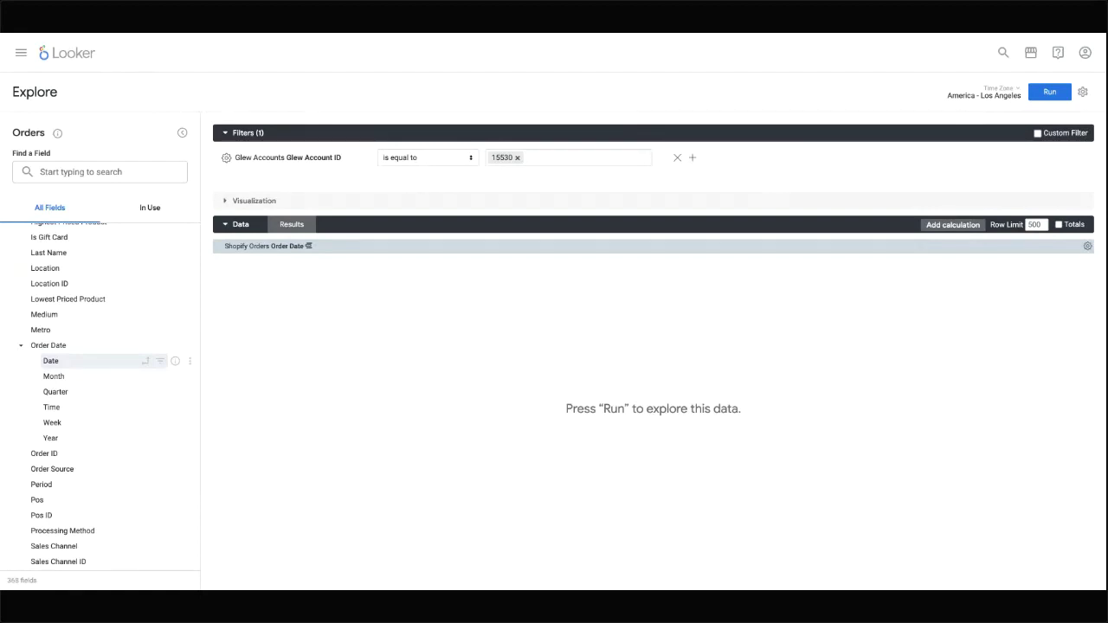
pyautogui.click(160, 361)
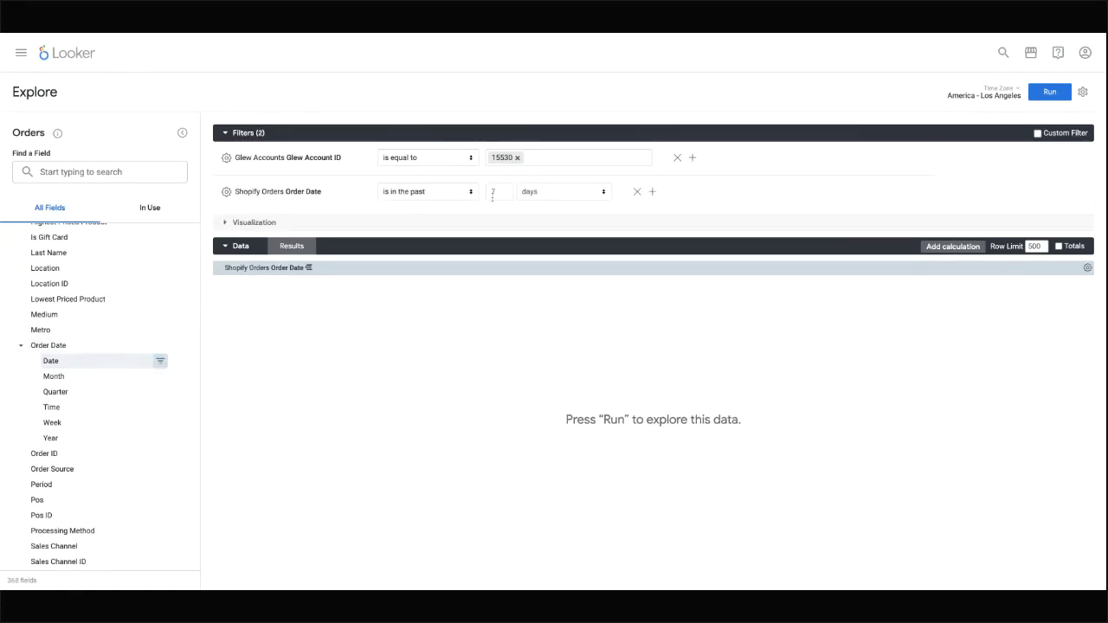
pyautogui.write('30')
# - Create a Sum aggregate from the Revenue dimension in the Glew Custom Measure group of Shopify Orders
pyautogui.scroll(1, 27, 340)
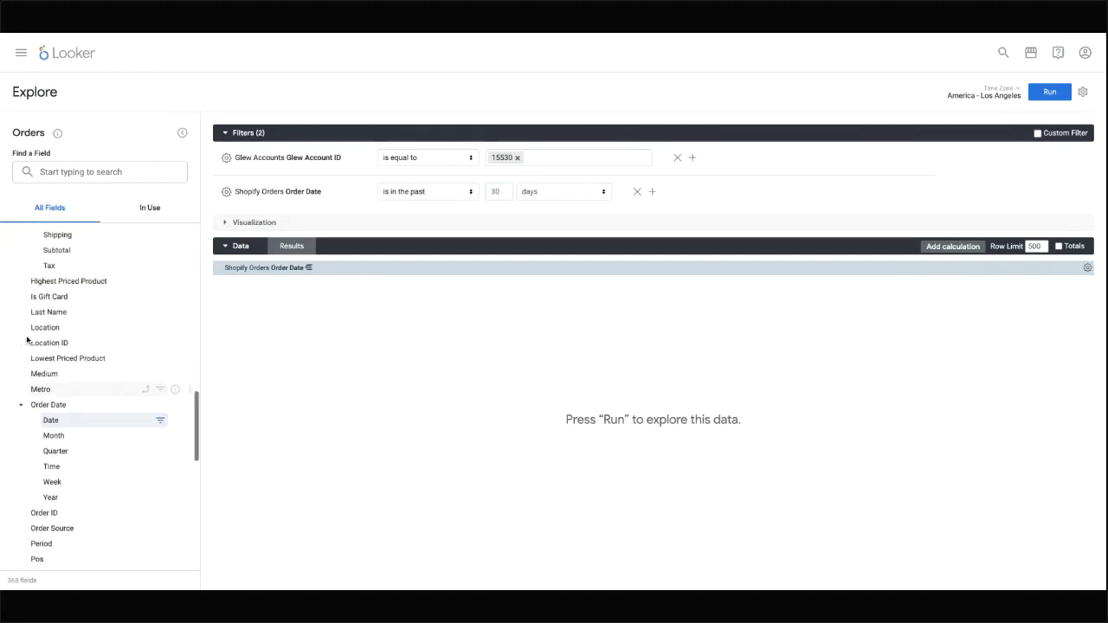
pyautogui.scroll(1, 27, 341)
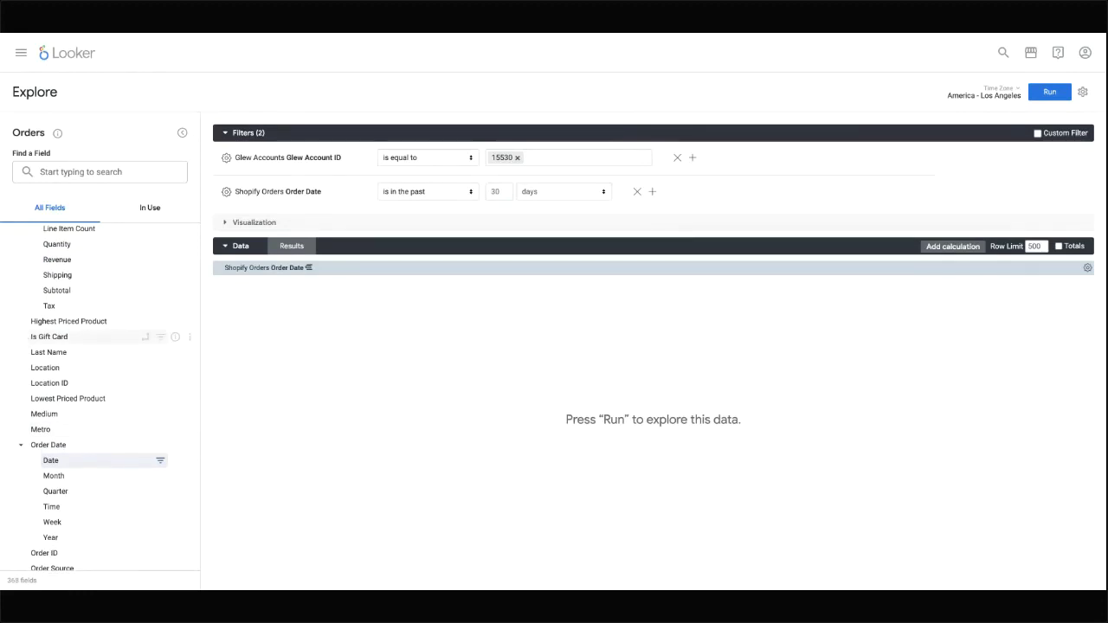
pyautogui.scroll(-10, 27, 340)
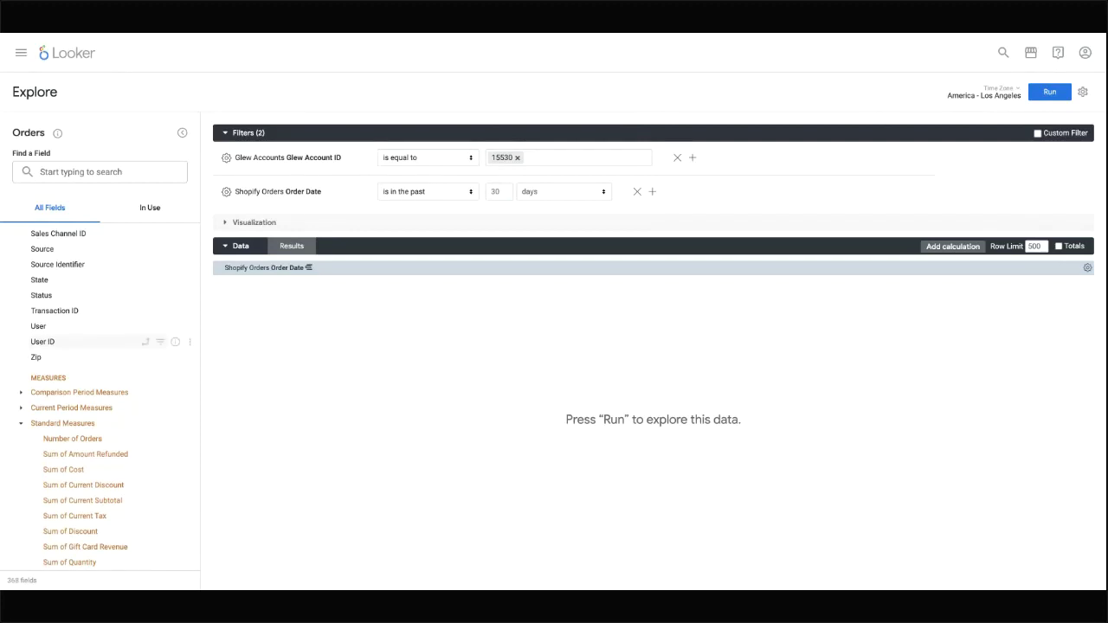
pyautogui.scroll(-2, 55, 452)
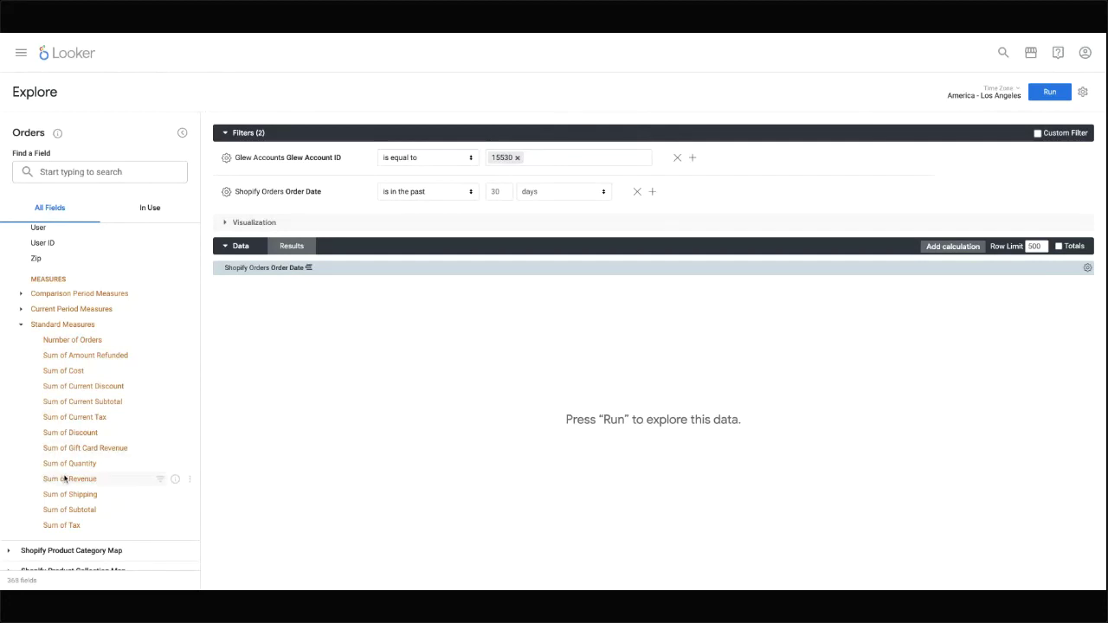
pyautogui.scroll(4, 65, 479)
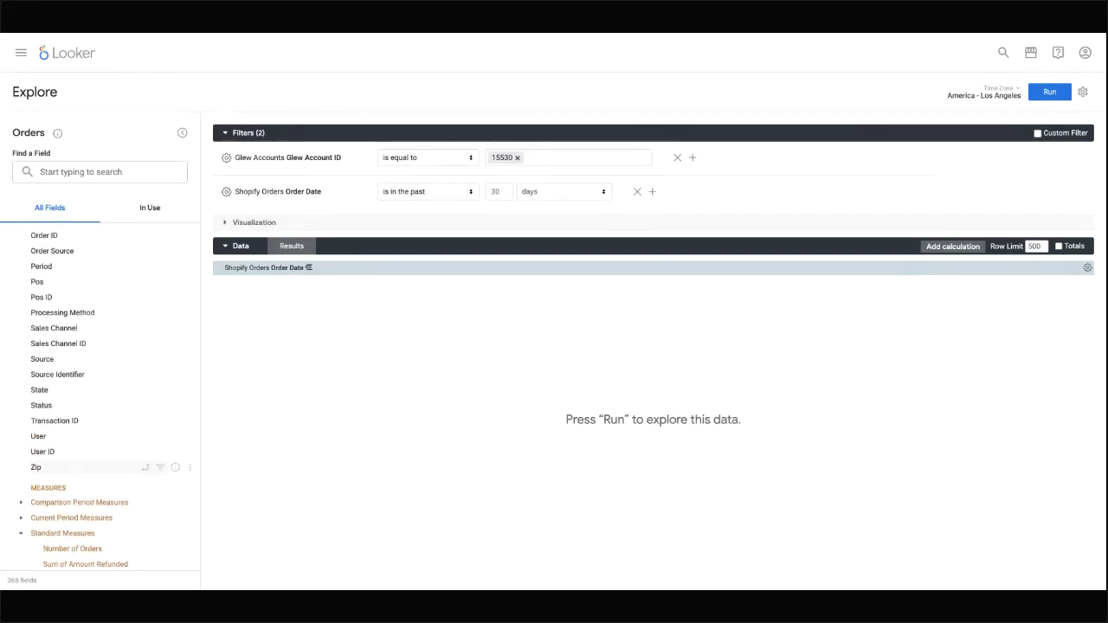
pyautogui.scroll(10, 86, 467)
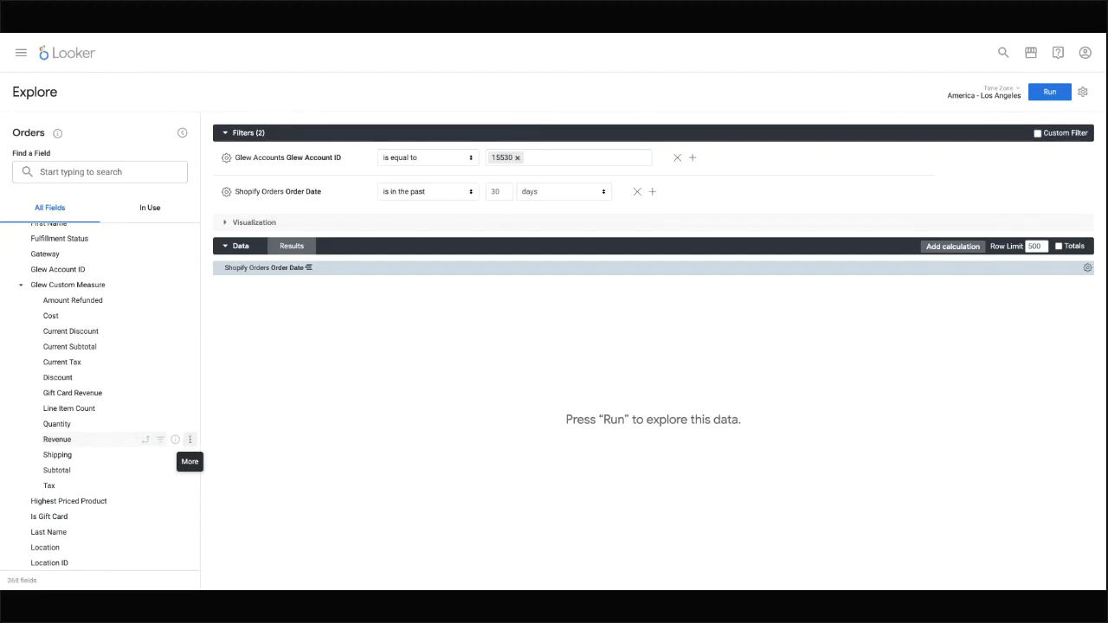
pyautogui.click(190, 439)
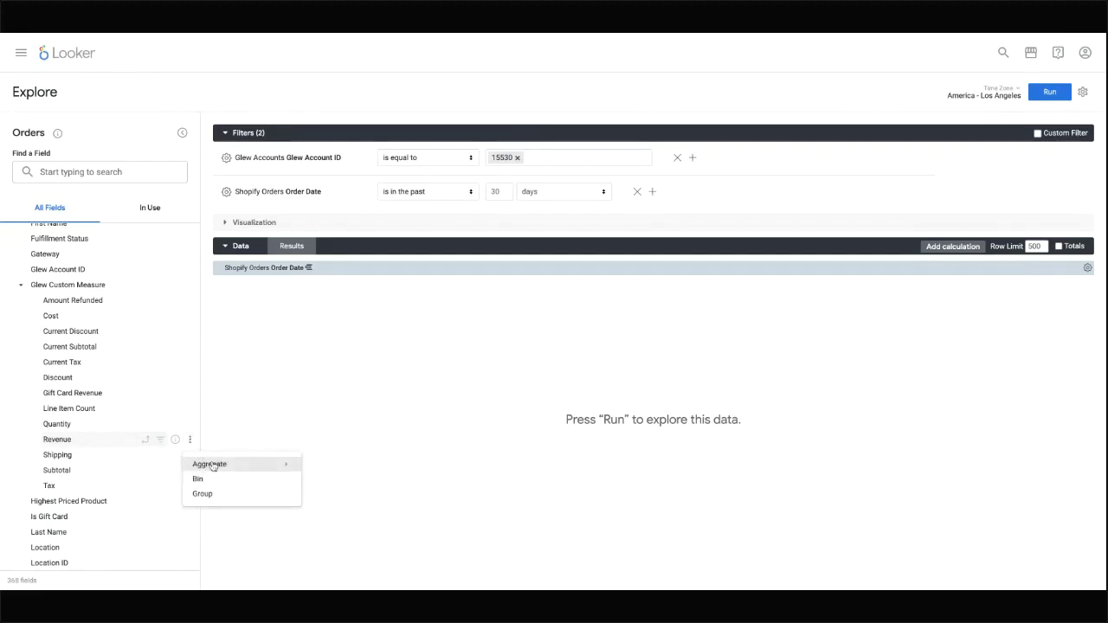
pyautogui.moveTo(270, 469)
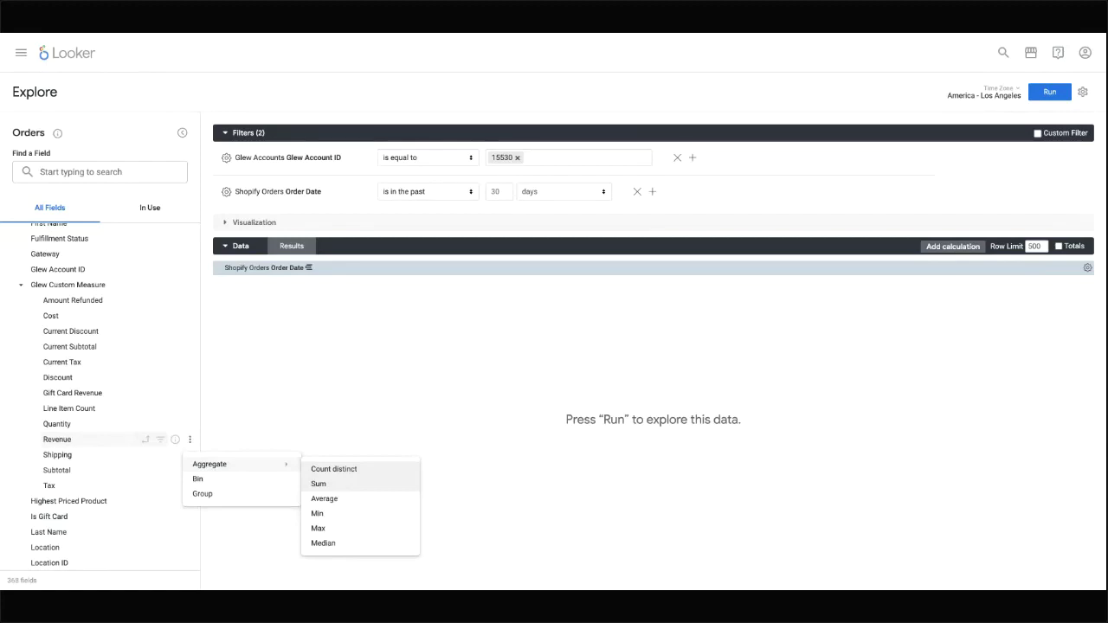
pyautogui.click(318, 484)
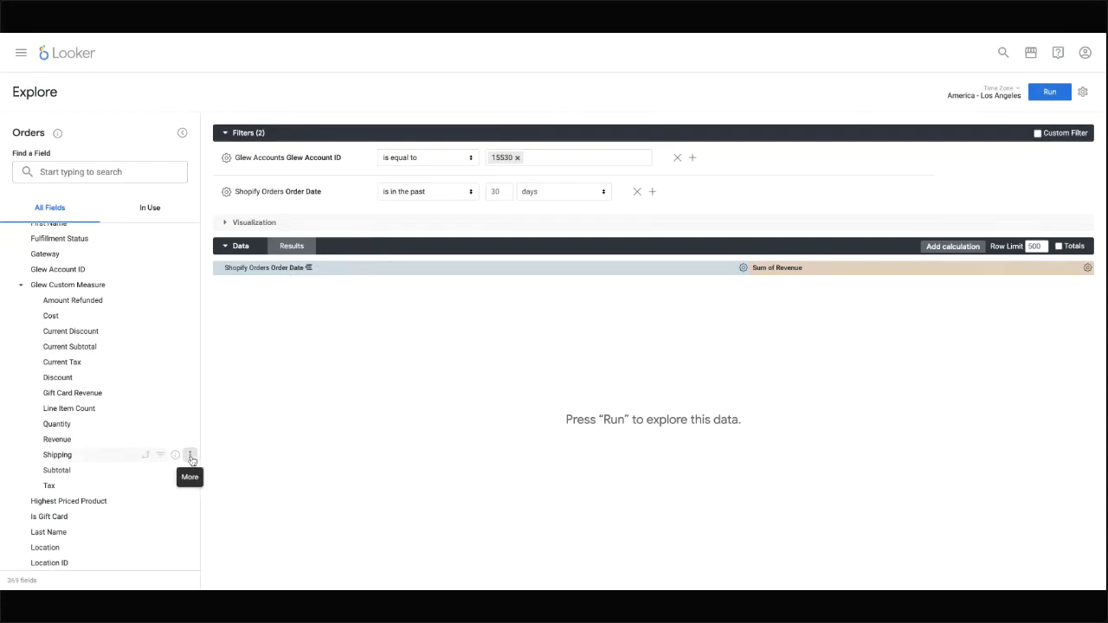
# - Create a Sum aggregate from the Shipping dimension in the Glew Custom Measure group
pyautogui.click(191, 457)
pyautogui.moveTo(235, 480)
pyautogui.click(317, 500)
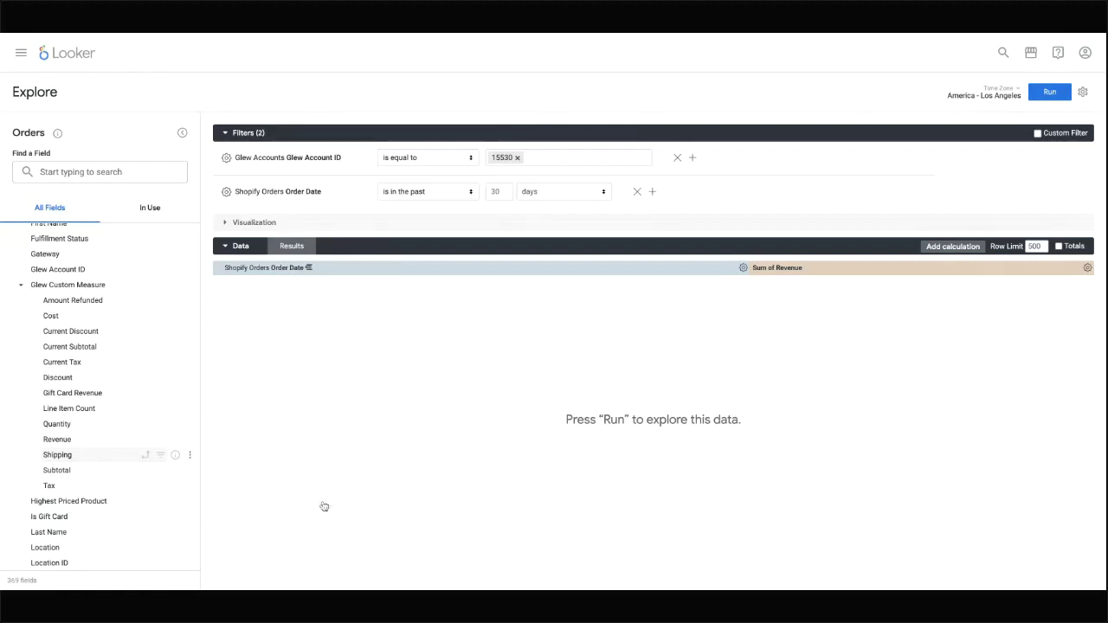
# - Create a Sum aggregate from the Tax dimension in the Glew Custom Measure group of Shopify Orders
pyautogui.click(191, 486)
pyautogui.moveTo(199, 513)
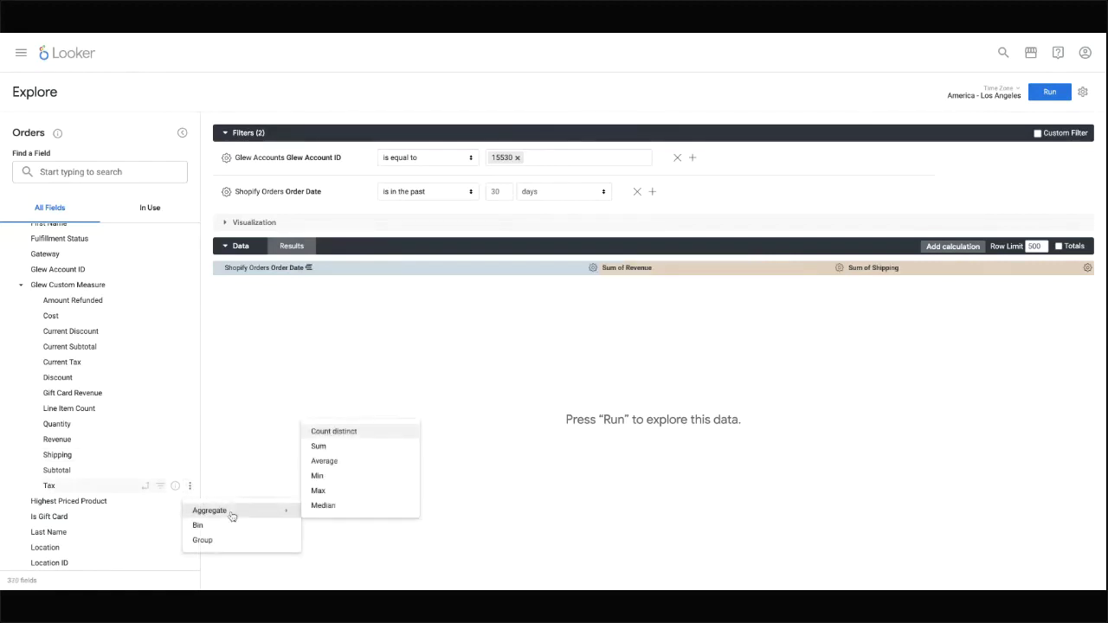
pyautogui.click(346, 449)
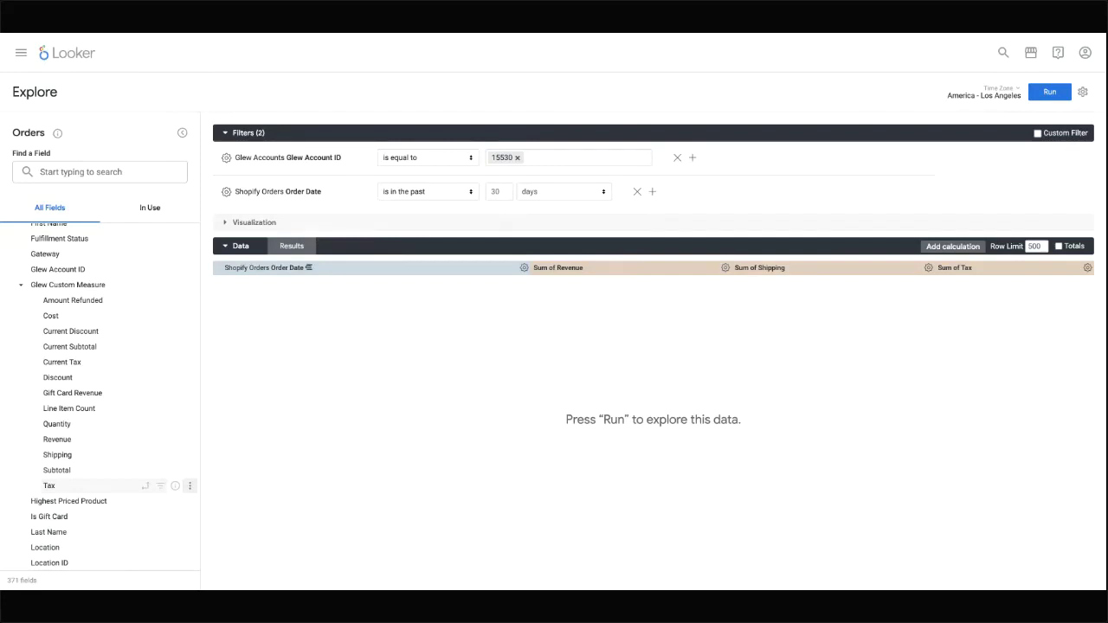
# - Edit the Sum of Revenue custom measure and rename it Gross Revenue
pyautogui.click(724, 269)
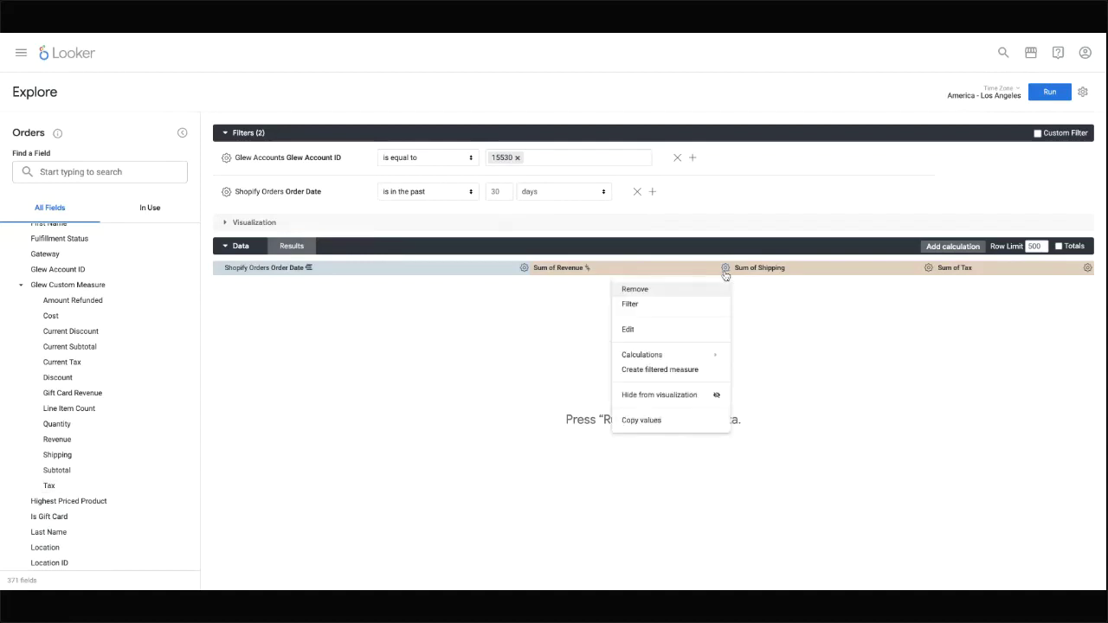
pyautogui.click(639, 333)
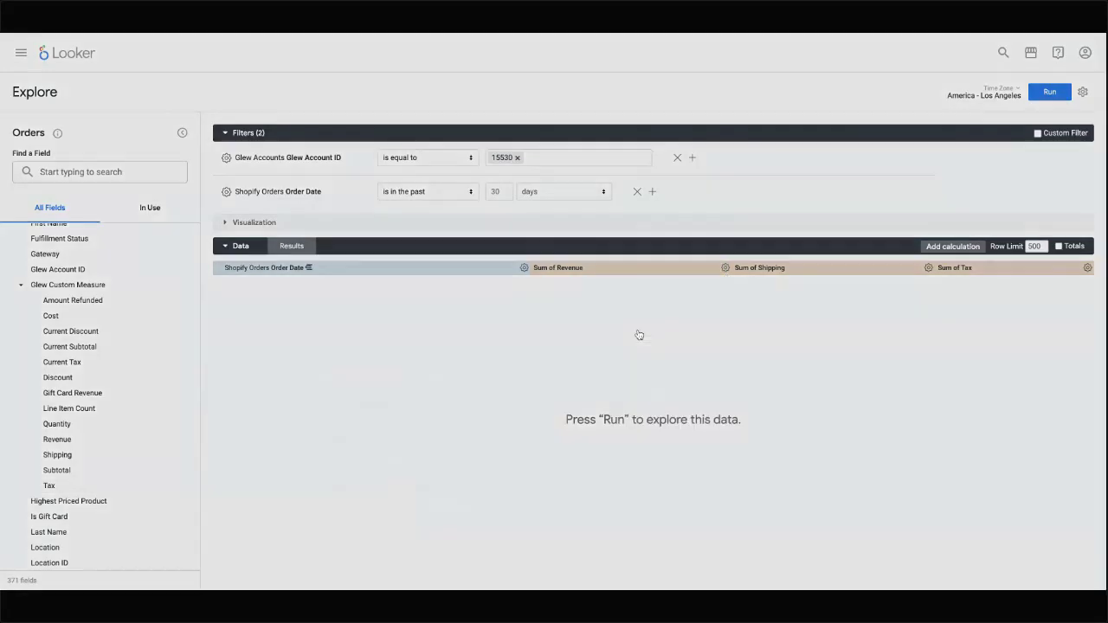
pyautogui.click(397, 160)
pyautogui.hotkey('shift', 'Home')
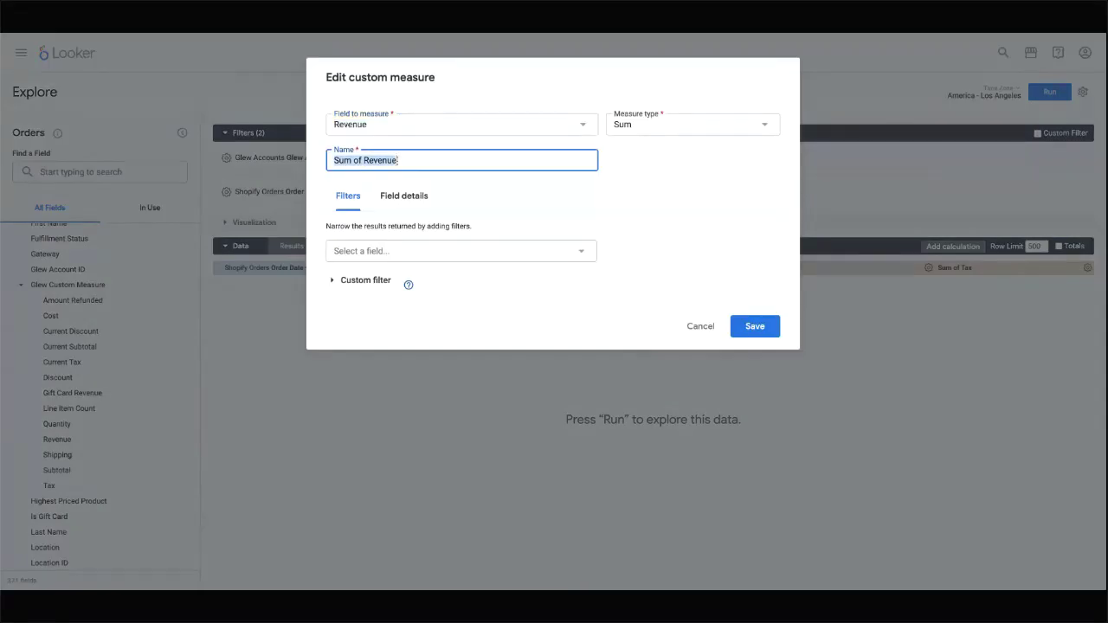
pyautogui.write('Gross Revenue')
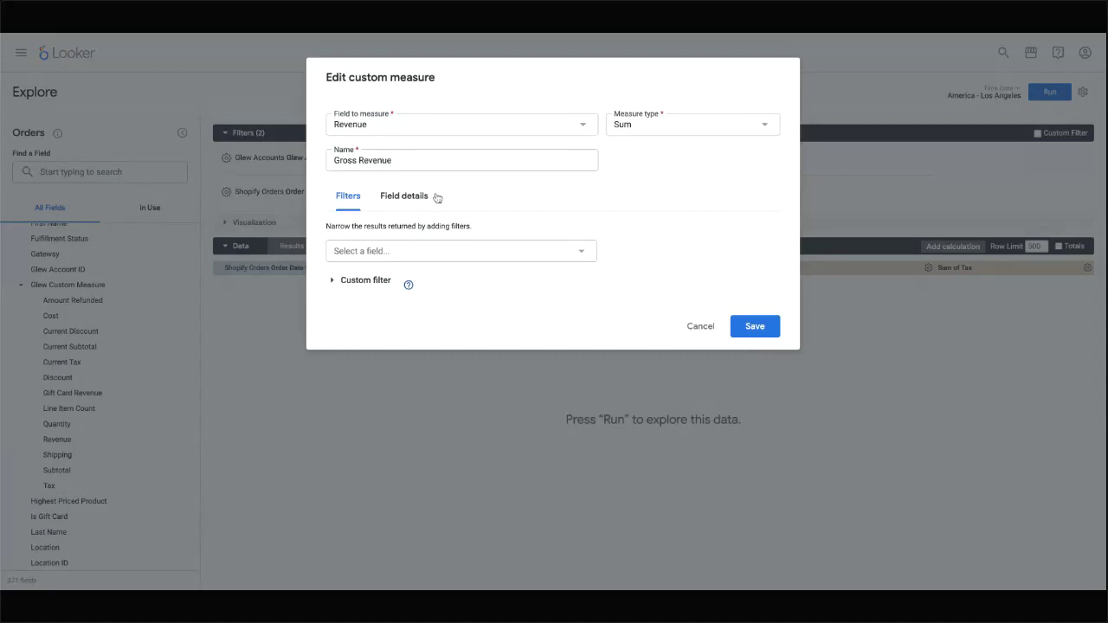
# - Format the Gross Revenue measure as U.S. Dollars with 2 decimals and save it
pyautogui.click(400, 200)
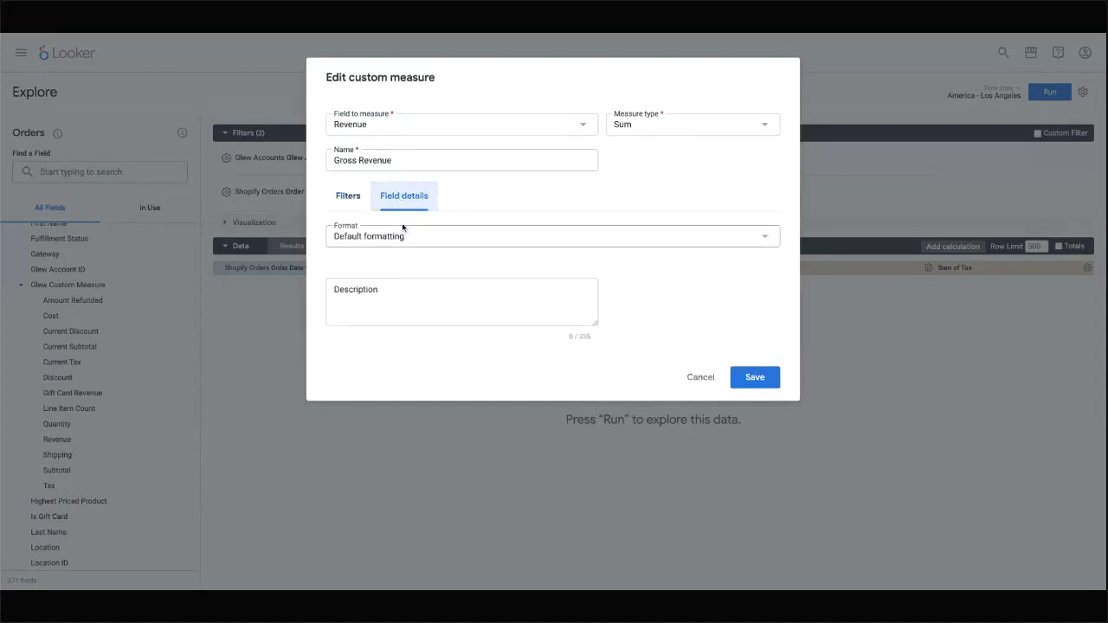
pyautogui.click(407, 236)
pyautogui.click(386, 316)
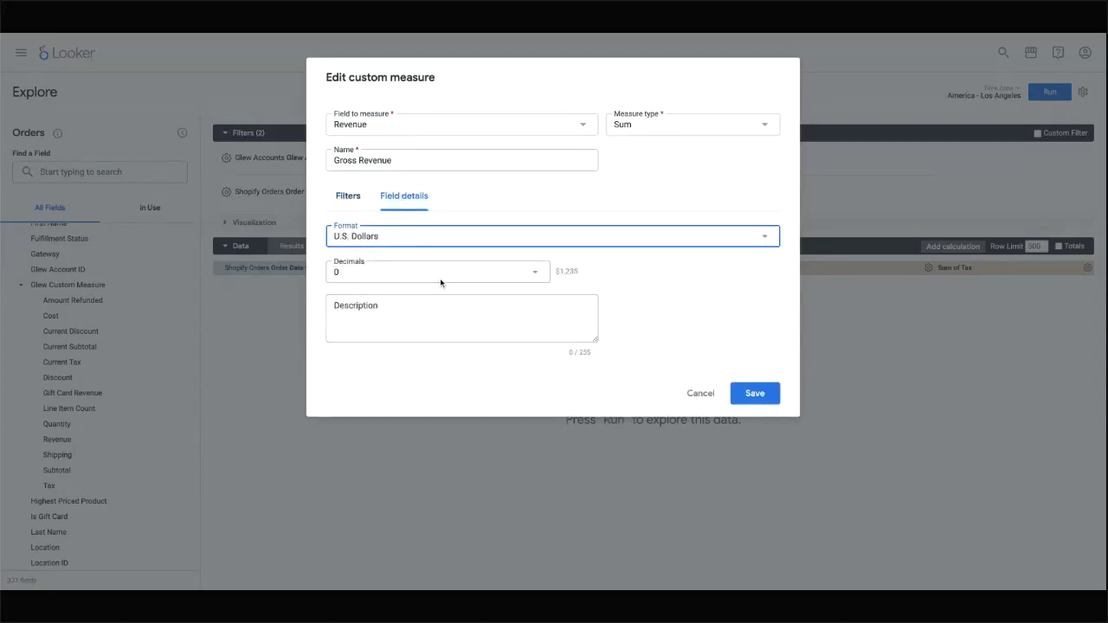
pyautogui.click(456, 274)
pyautogui.click(409, 317)
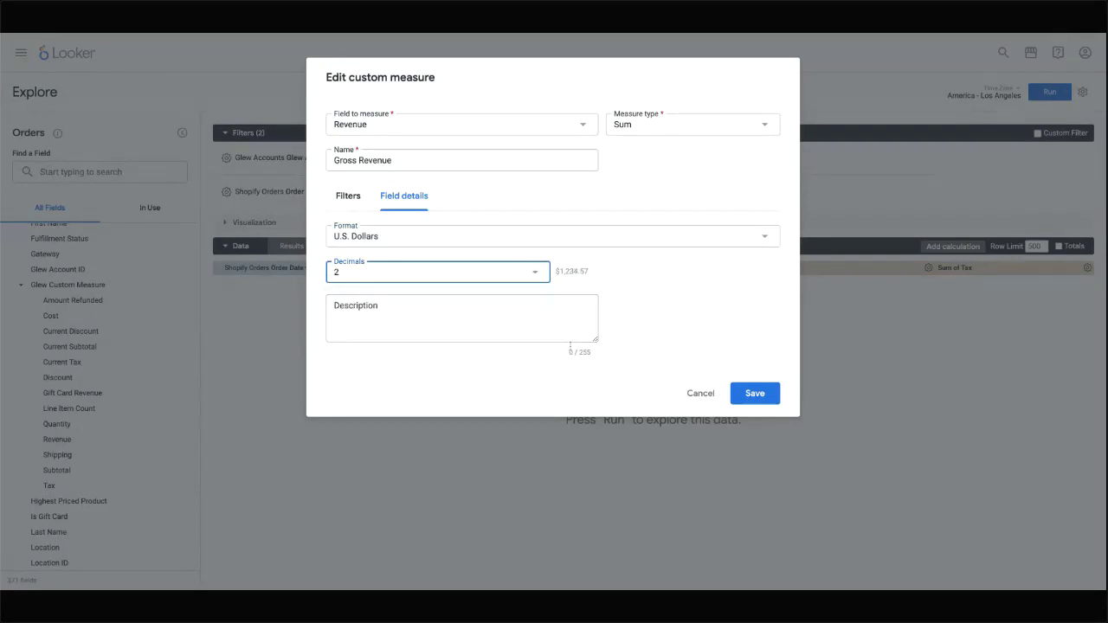
pyautogui.click(761, 395)
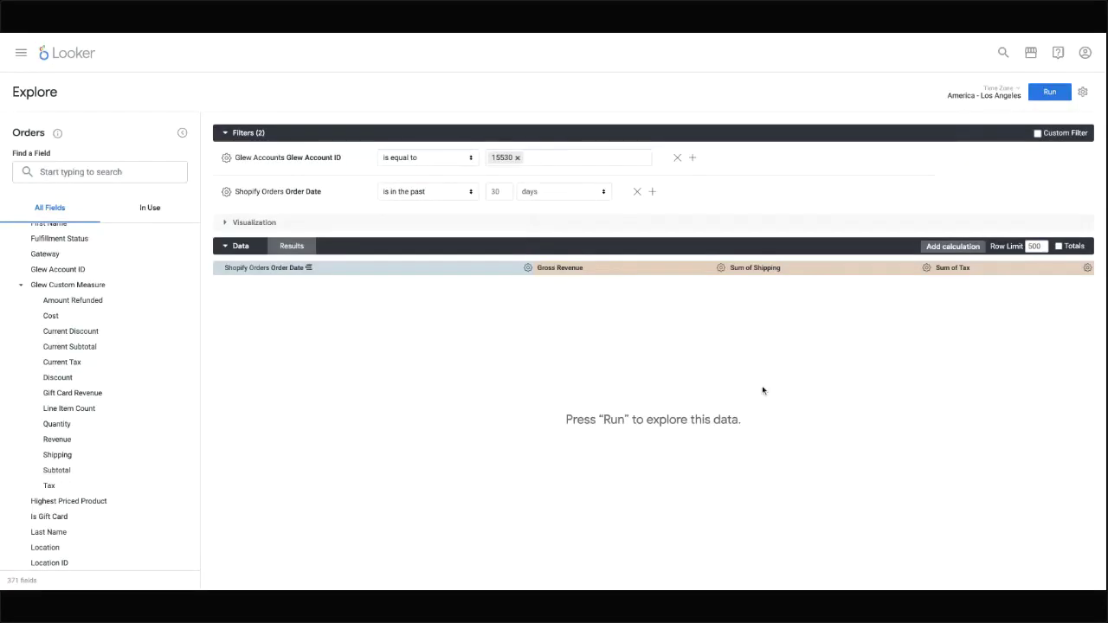
# - Edit the Sum of Shipping custom measure and shorten its name to Shipping
pyautogui.click(924, 269)
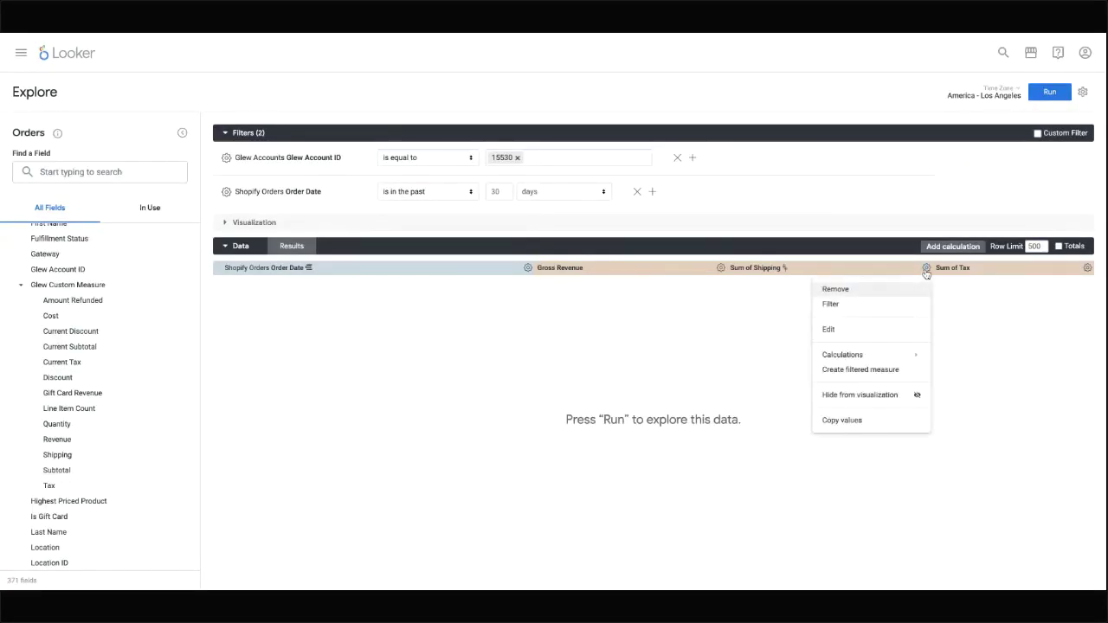
pyautogui.click(834, 330)
pyautogui.click(361, 160)
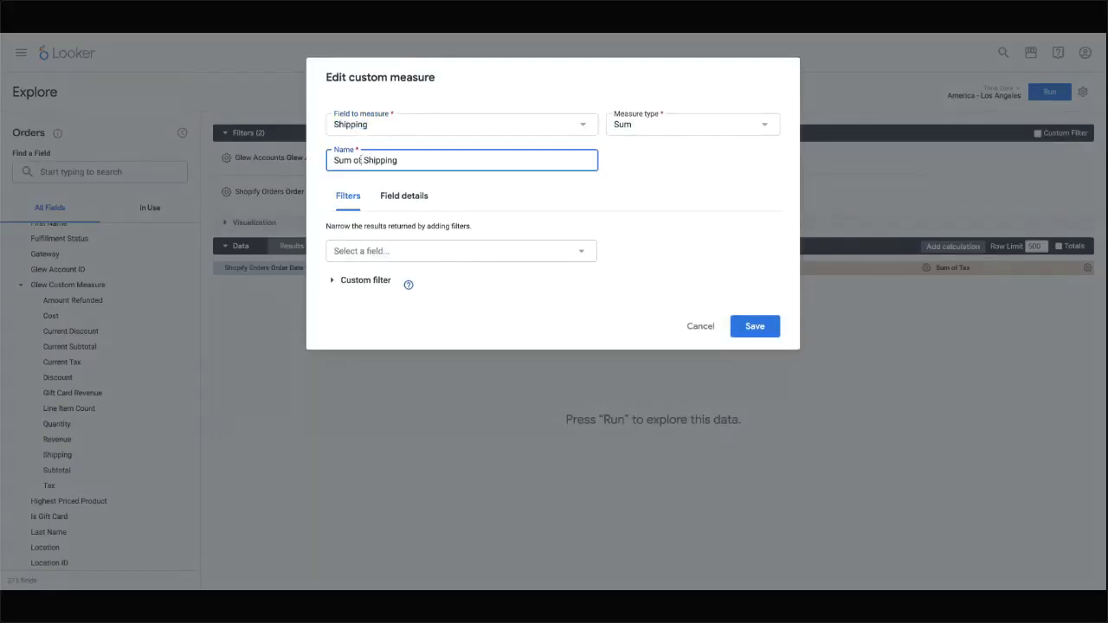
pyautogui.press('BackSpace')
pyautogui.press('BackSpace')
pyautogui.press('BackSpace')
pyautogui.press('BackSpace')
pyautogui.press('BackSpace')
pyautogui.press('BackSpace')
pyautogui.press('BackSpace')
# - Format the Shipping measure as U.S. Dollars with 2 decimals, save it, and run the query
pyautogui.click(405, 197)
pyautogui.click(412, 237)
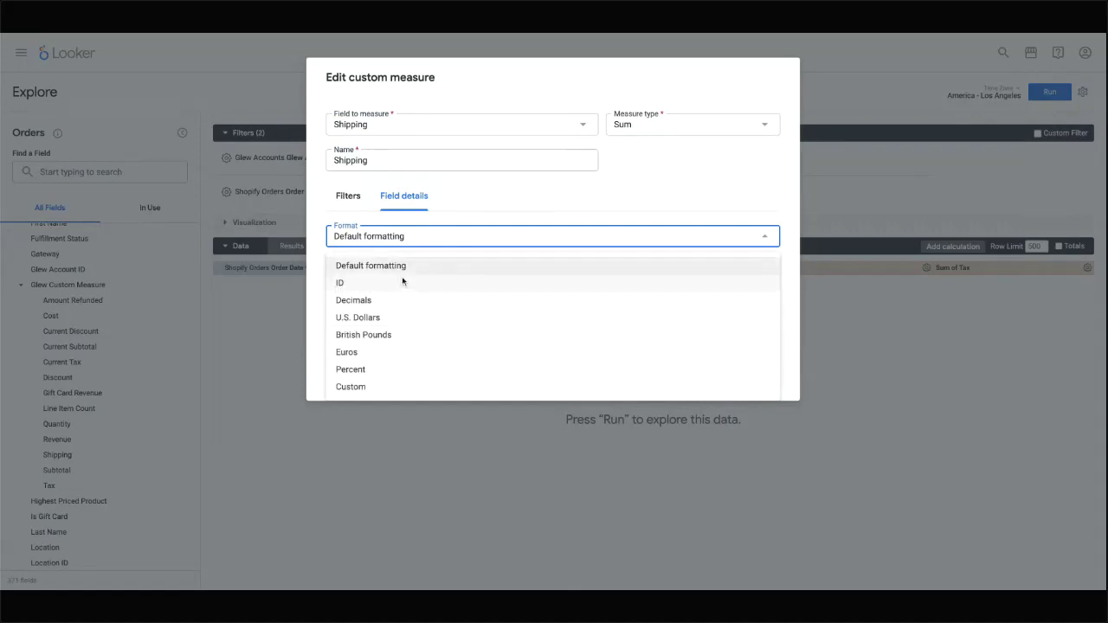
pyautogui.click(399, 319)
pyautogui.click(475, 277)
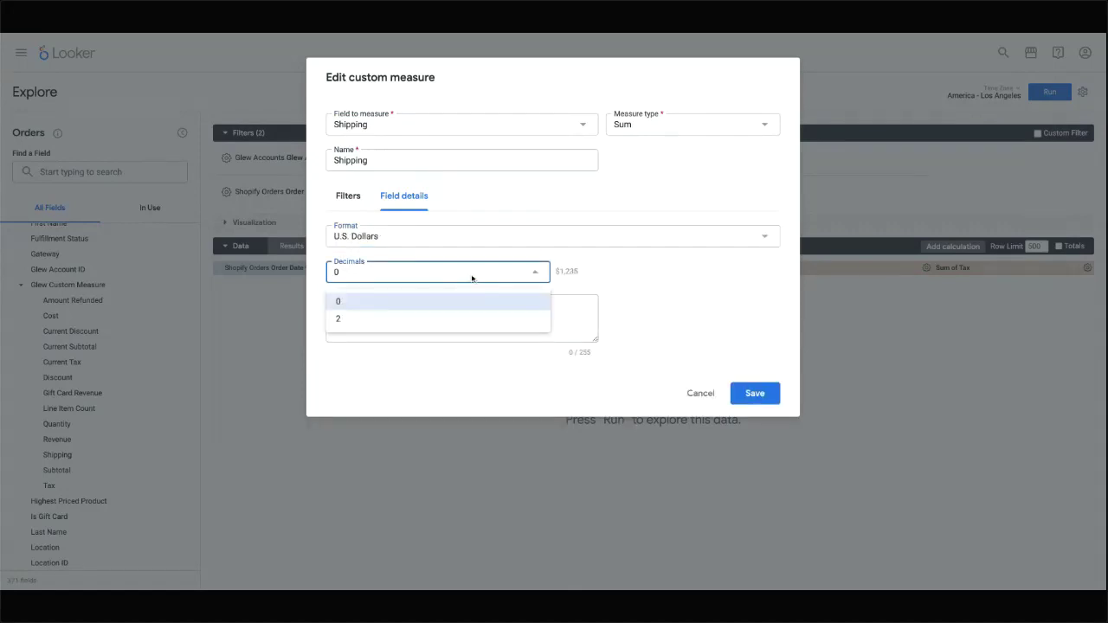
pyautogui.click(413, 317)
pyautogui.click(760, 392)
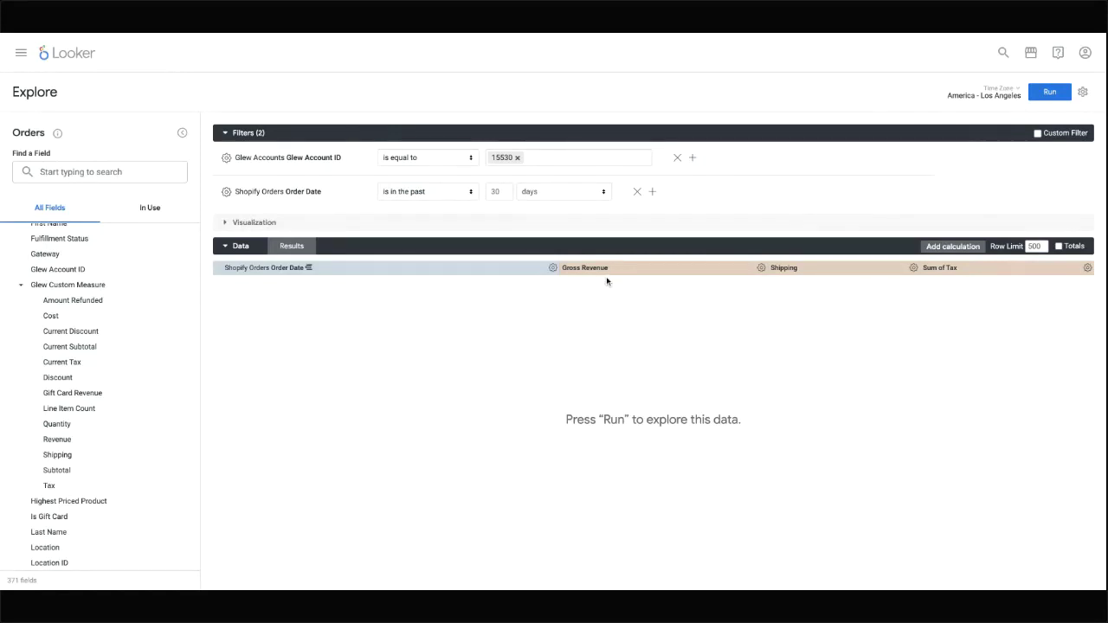
pyautogui.click(1049, 93)
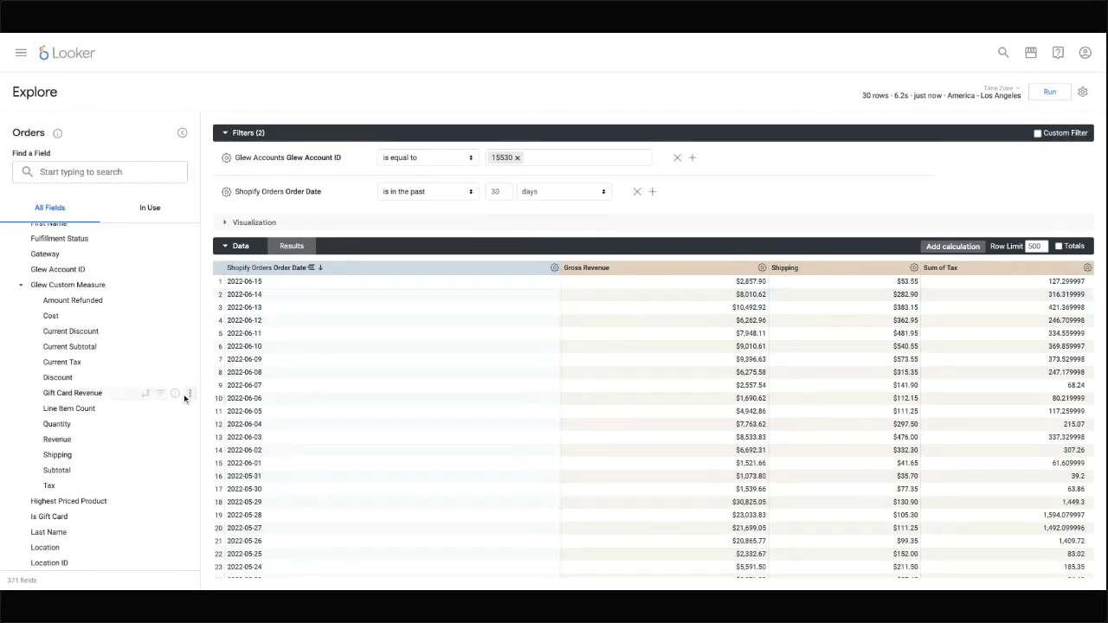
# - Add a table calculation with the custom expression ${gross_revenue}-${shipping}- ${sum_of_tax}
pyautogui.scroll(10, 184, 396)
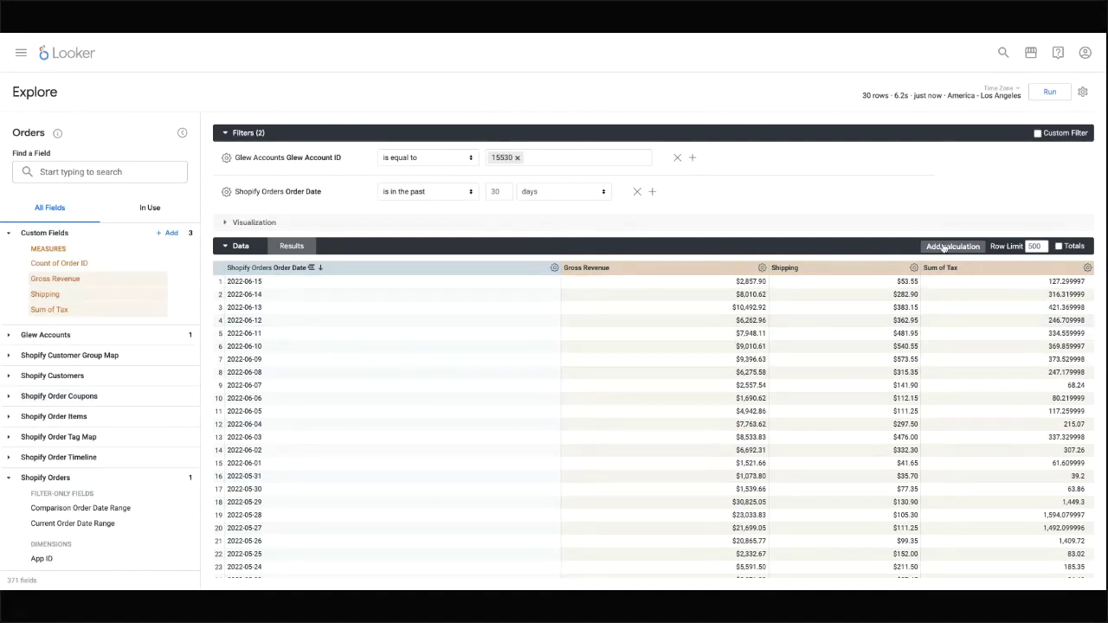
pyautogui.click(172, 233)
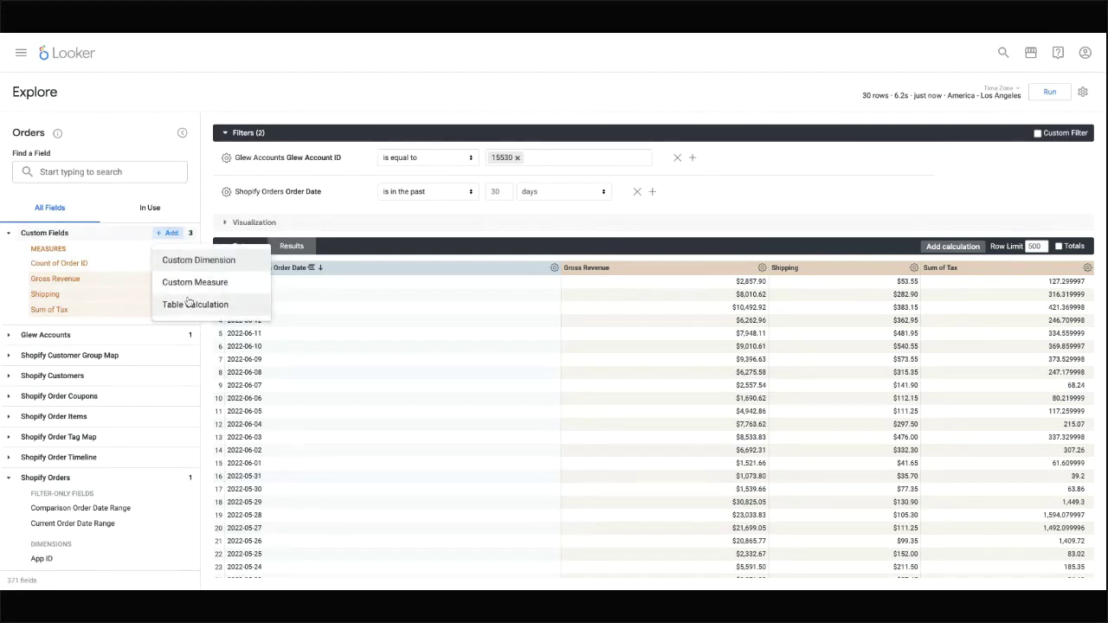
pyautogui.click(952, 248)
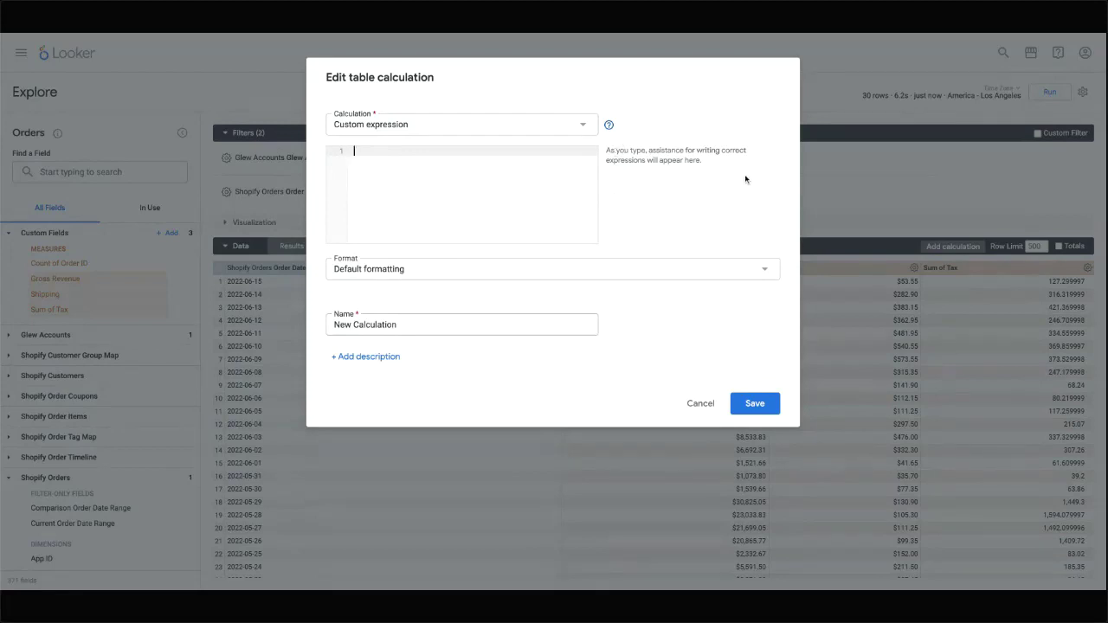
pyautogui.write('rev')
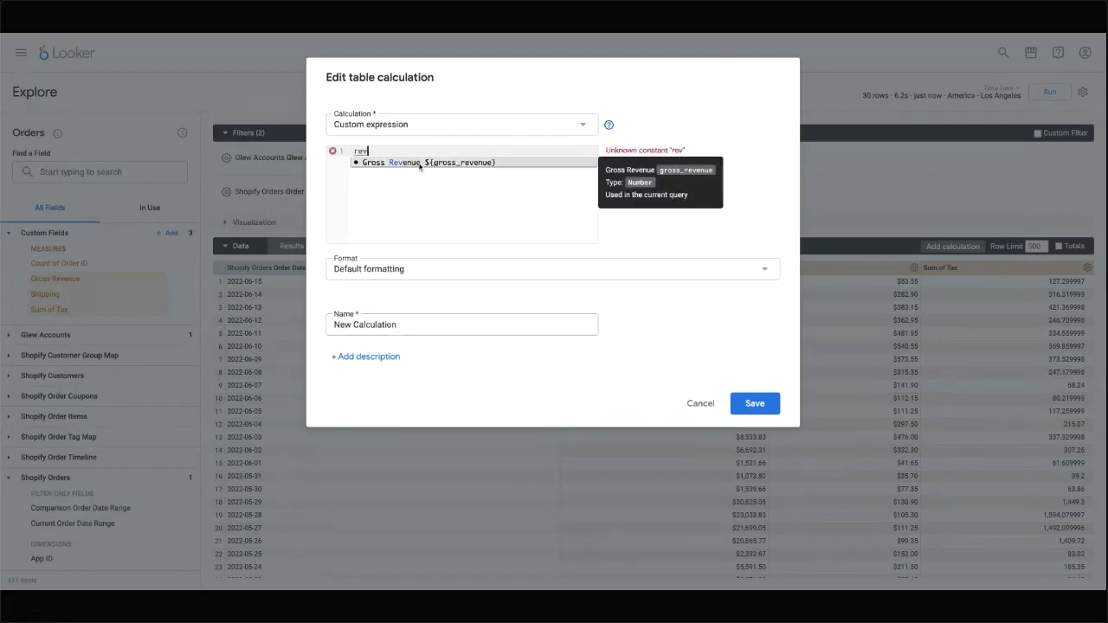
pyautogui.click(408, 163)
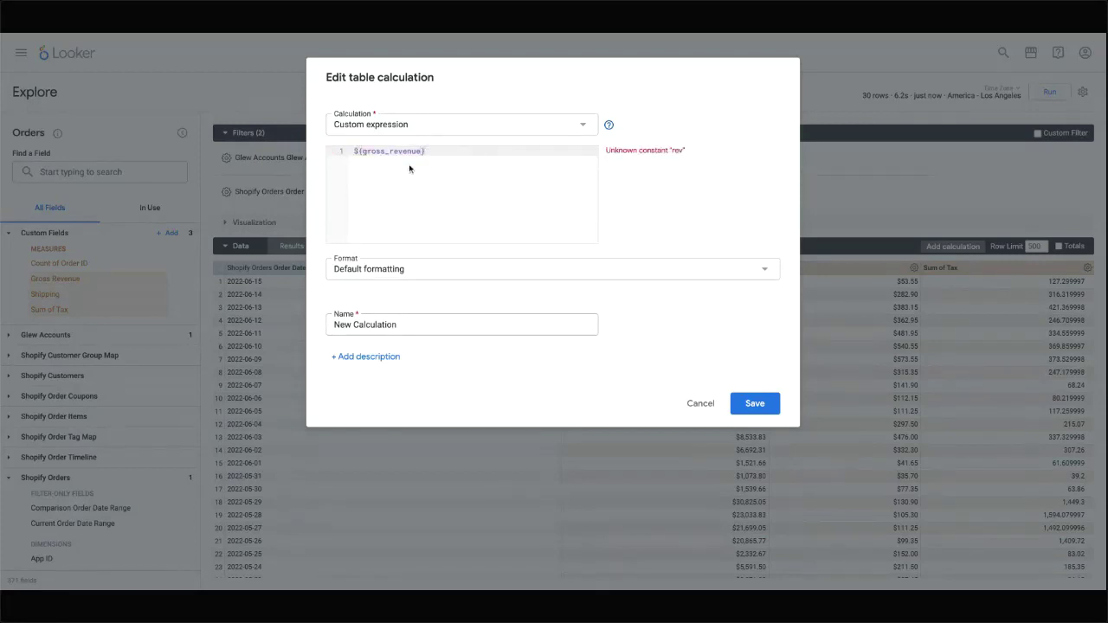
pyautogui.write('-ship')
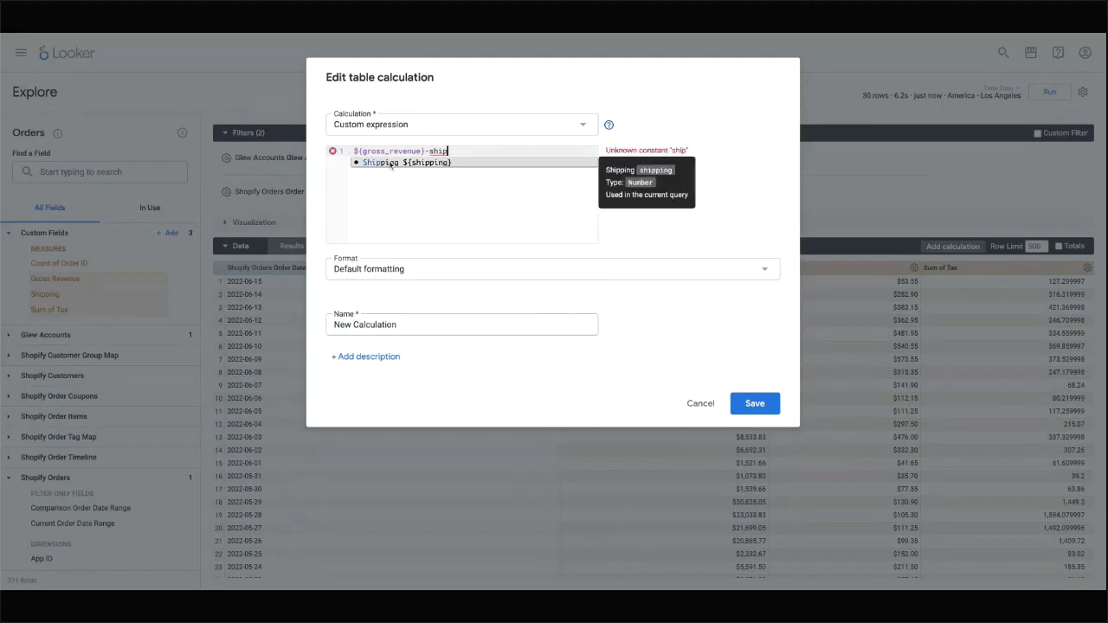
pyautogui.click(389, 163)
pyautogui.write('- tax')
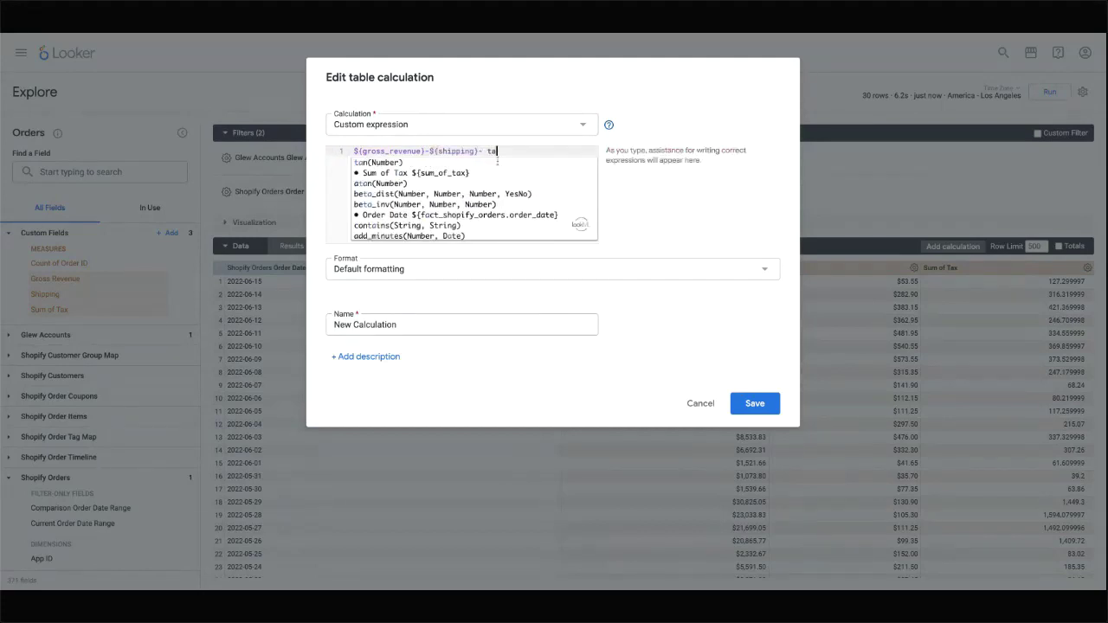
pyautogui.click(482, 165)
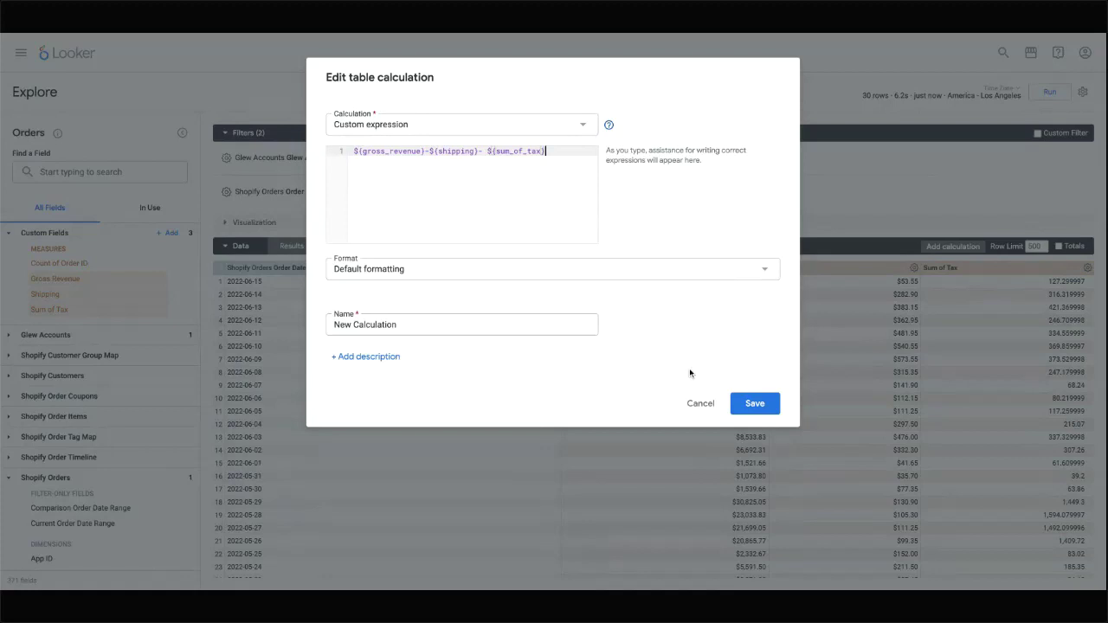
# - Name the table calculation Net Revenue, format it as U.S. Dollars with 2 decimals, and save it
pyautogui.tripleClick(402, 323)
pyautogui.write('Net Revenue')
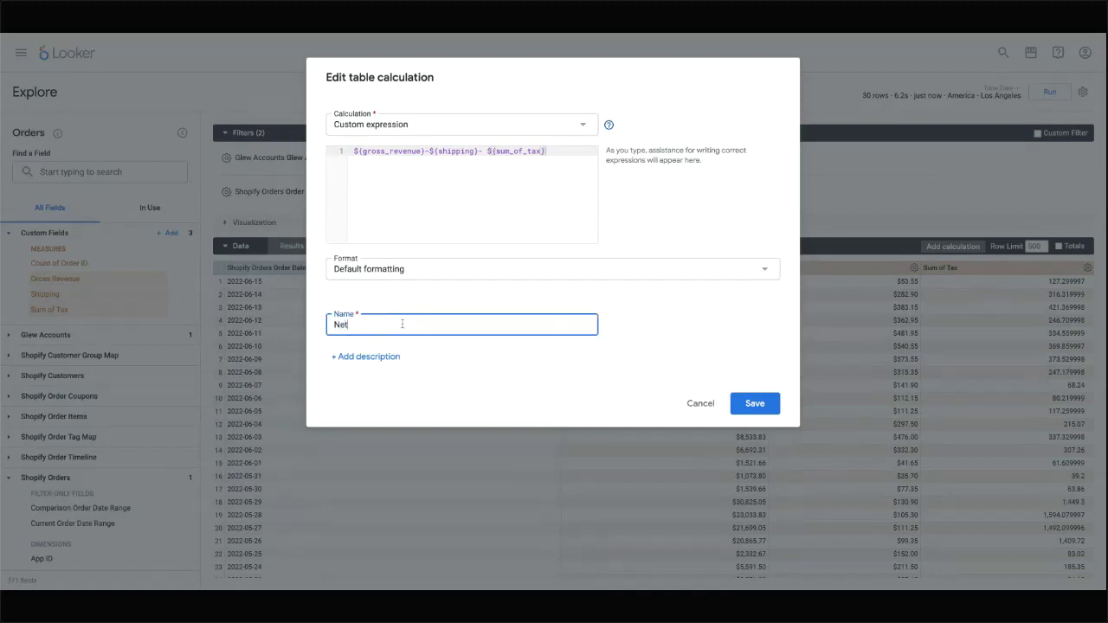
pyautogui.click(487, 271)
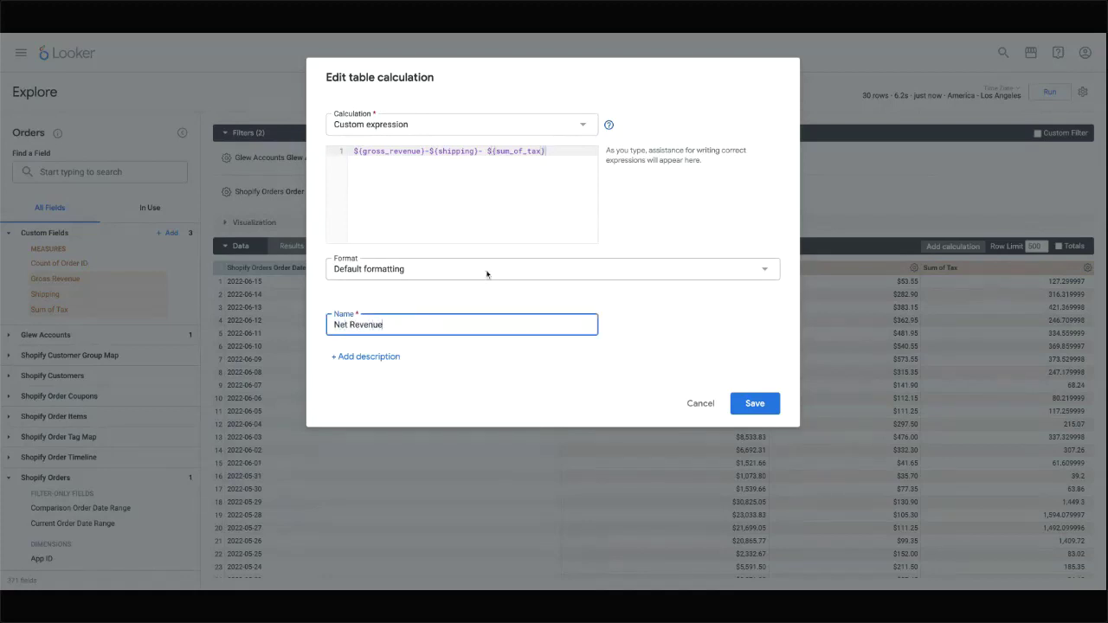
pyautogui.click(429, 350)
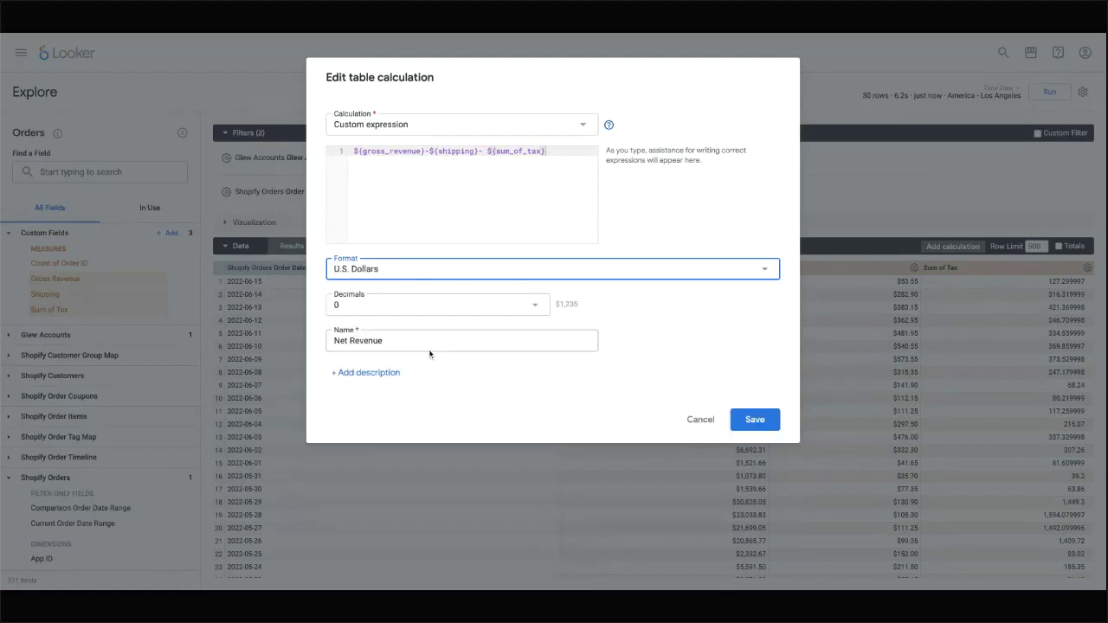
pyautogui.click(509, 309)
pyautogui.click(435, 353)
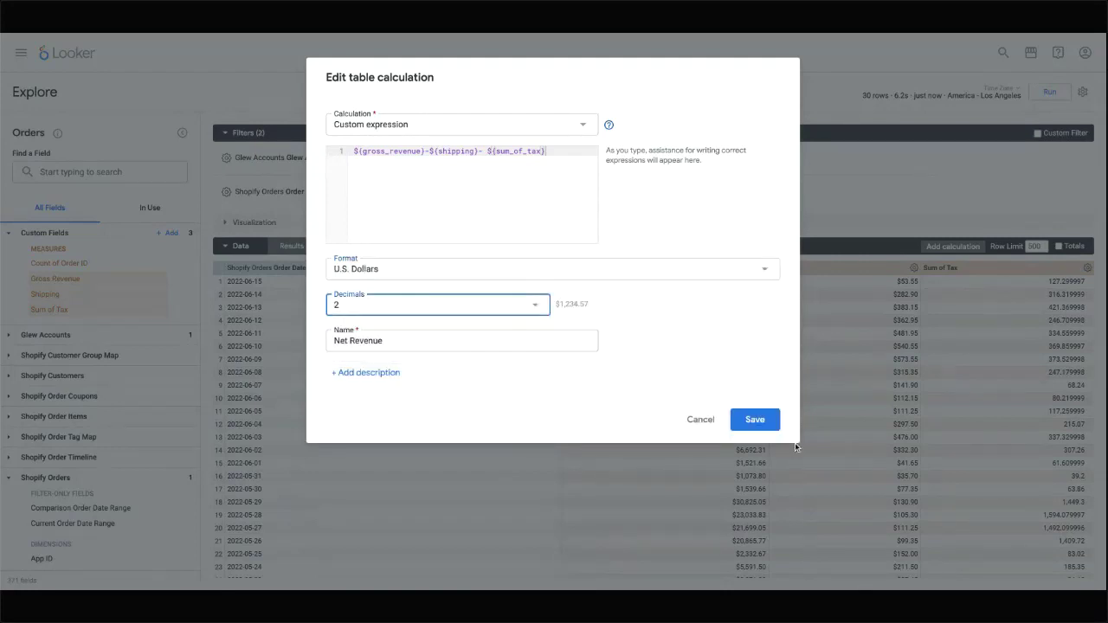
pyautogui.click(754, 419)
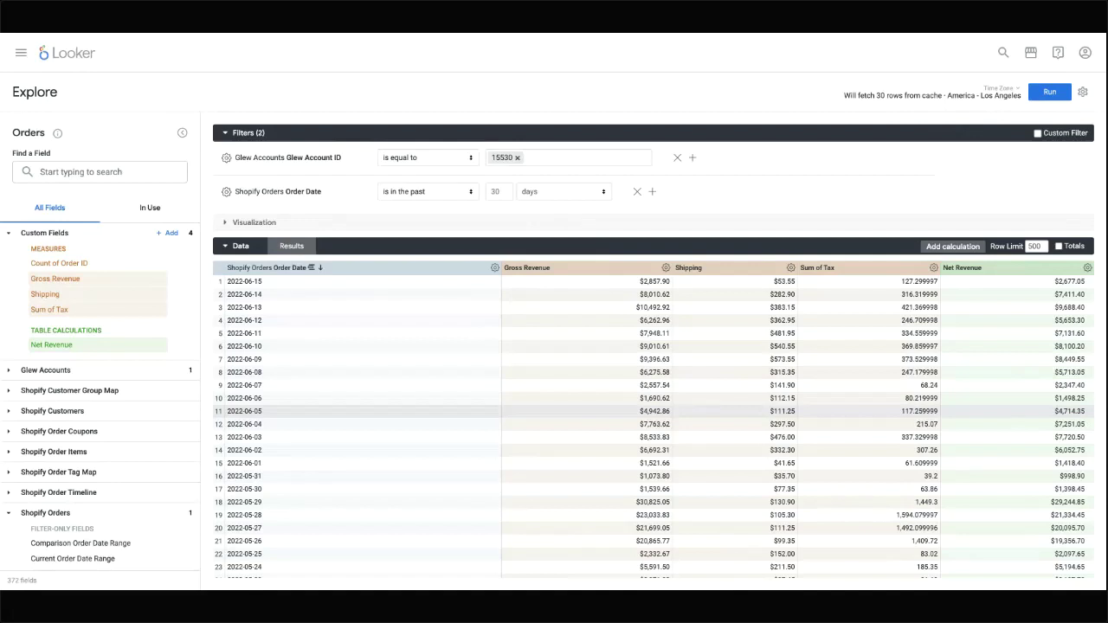
# - Expand the visualization, preview the table and column chart types, and display the data as a line chart
pyautogui.click(225, 223)
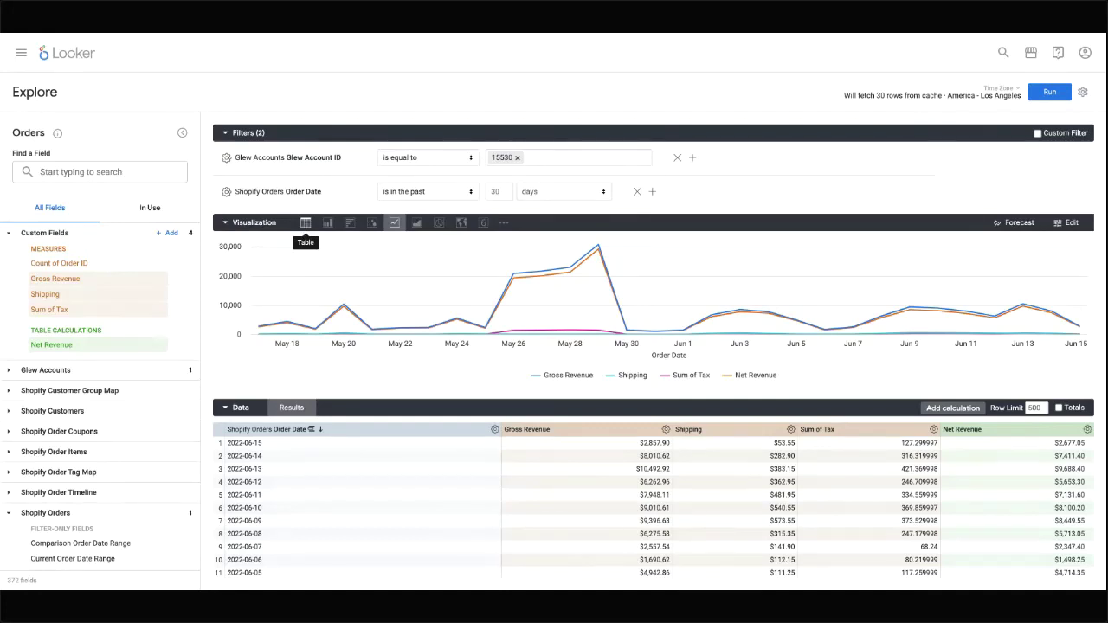
pyautogui.click(306, 222)
pyautogui.click(327, 224)
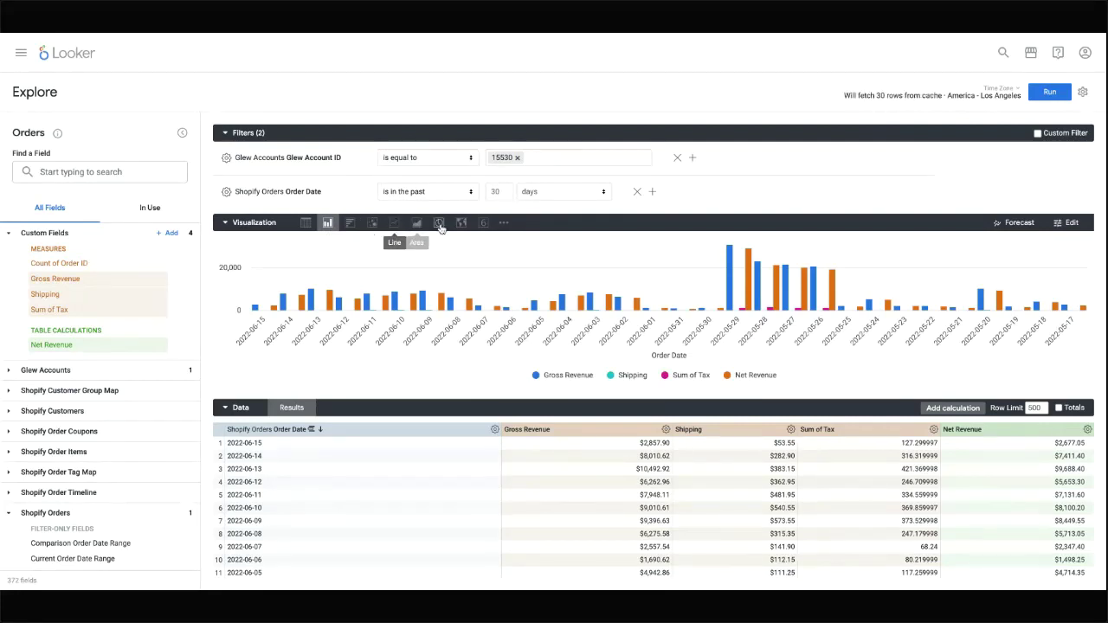
pyautogui.click(503, 225)
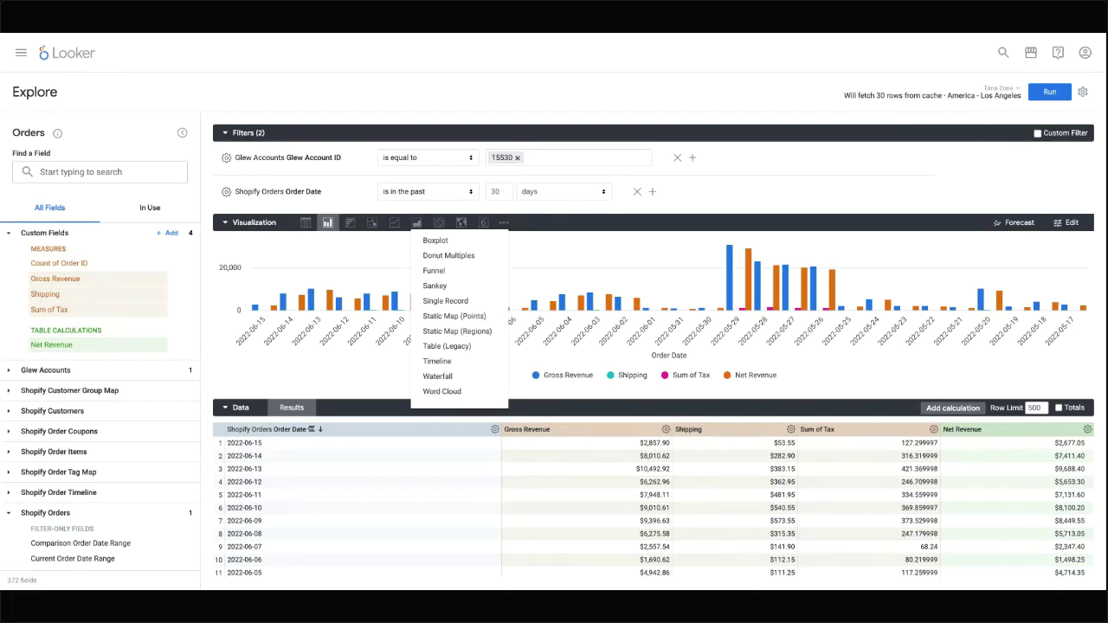
pyautogui.click(394, 224)
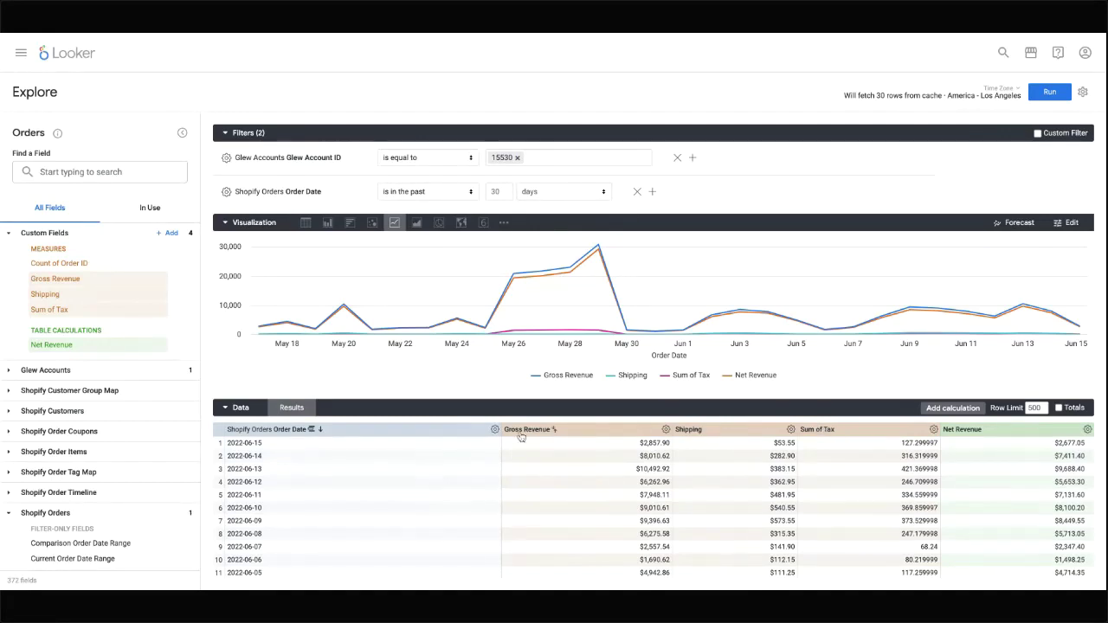
# - Hide the Gross Revenue column from the visualization
pyautogui.click(665, 430)
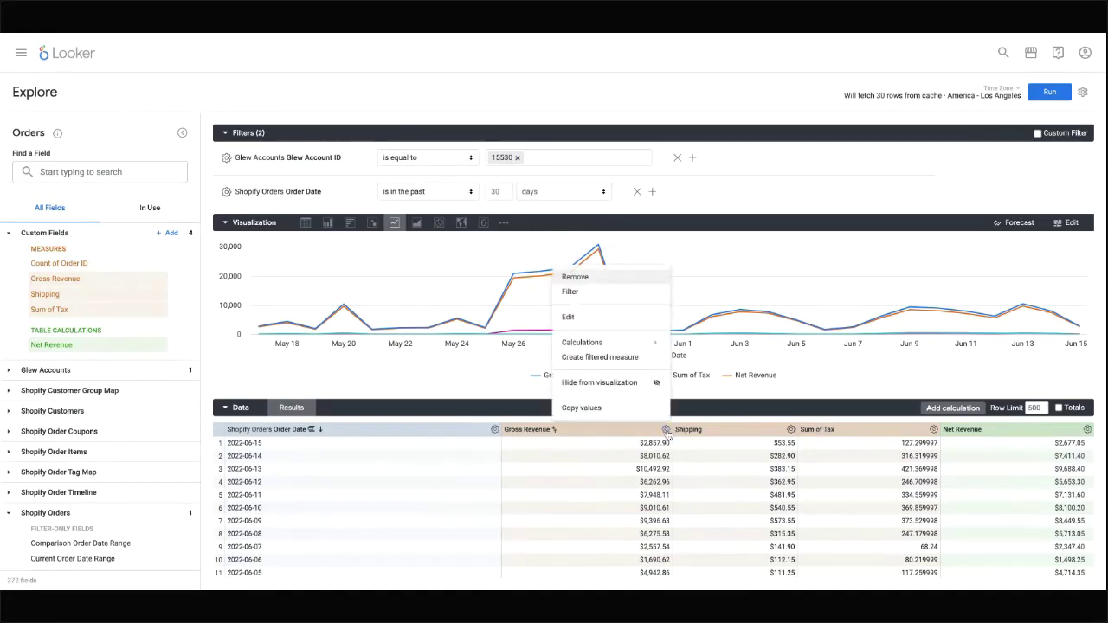
pyautogui.click(610, 388)
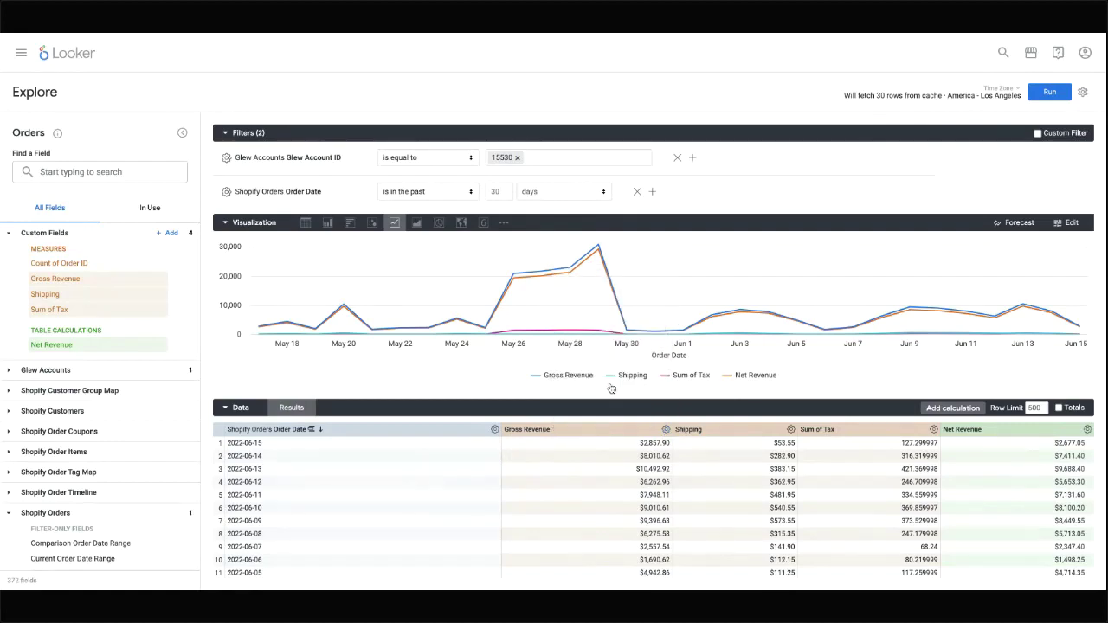
# - Hide the Shipping and Sum of Tax columns from the visualization
pyautogui.click(799, 430)
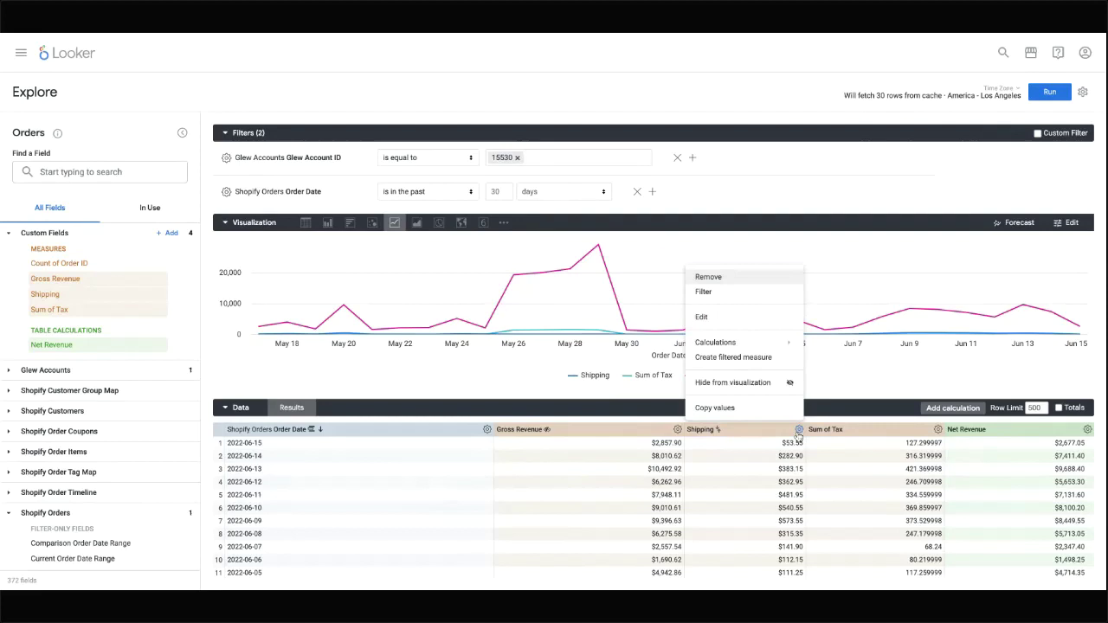
pyautogui.click(751, 391)
pyautogui.click(942, 429)
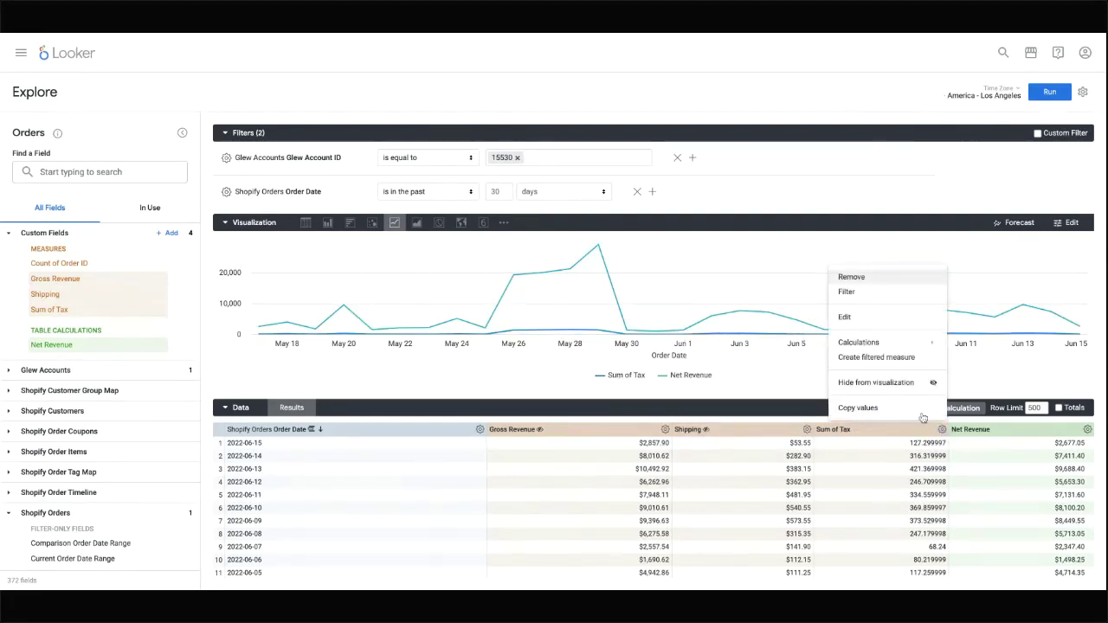
pyautogui.click(883, 384)
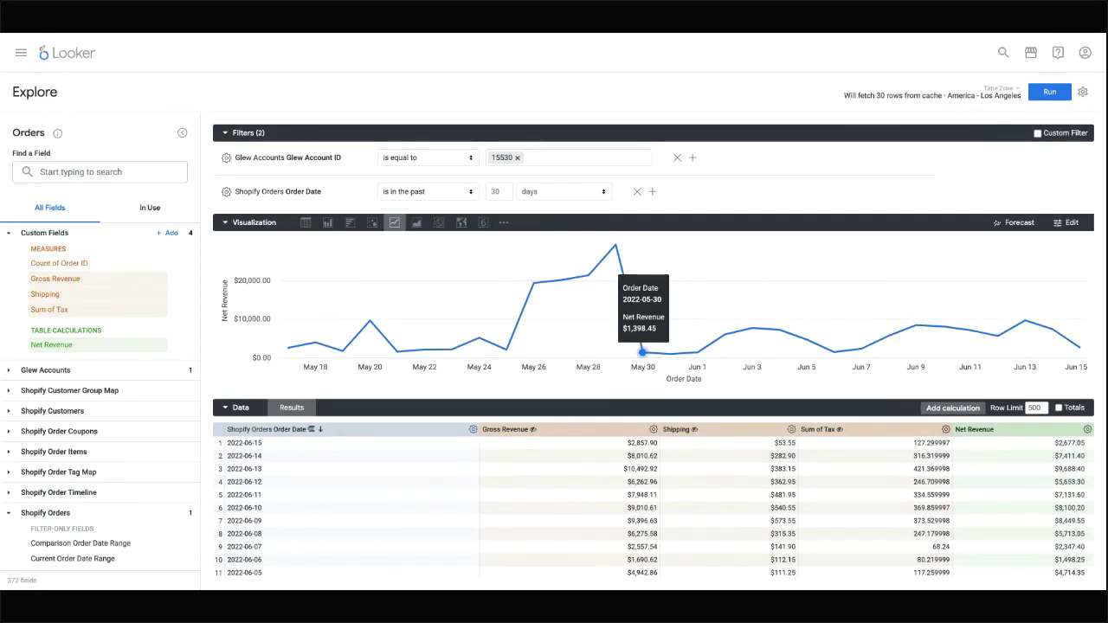
# - Save the query as a new dashboard titled Glew Plus Demo in the Glew Silo 1 folder, and start editing it
pyautogui.click(1083, 93)
pyautogui.moveTo(1012, 129)
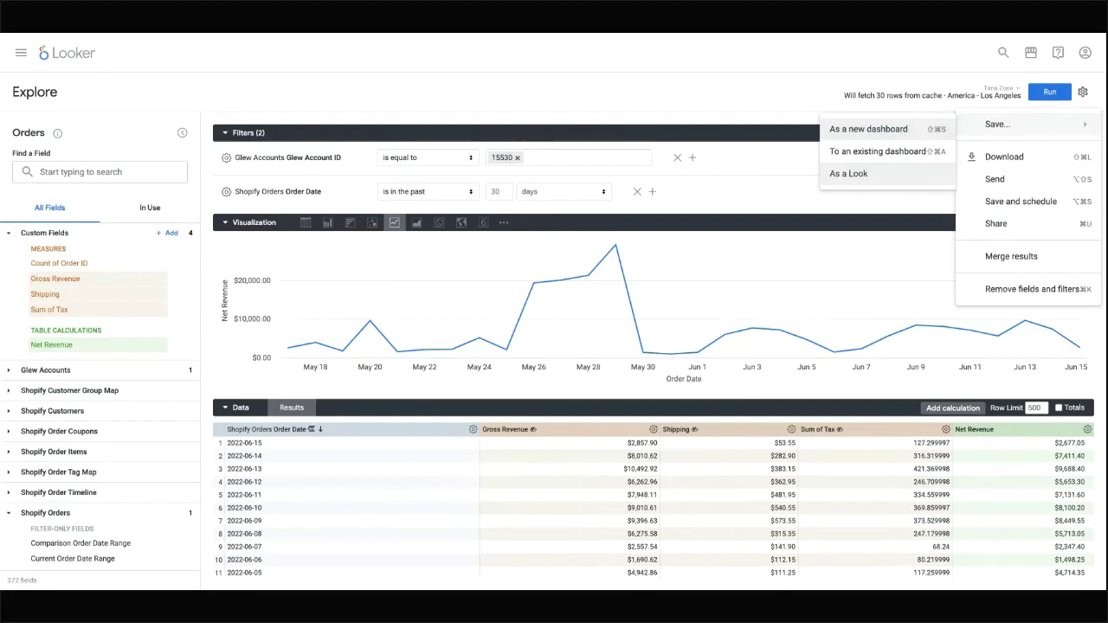
pyautogui.click(868, 129)
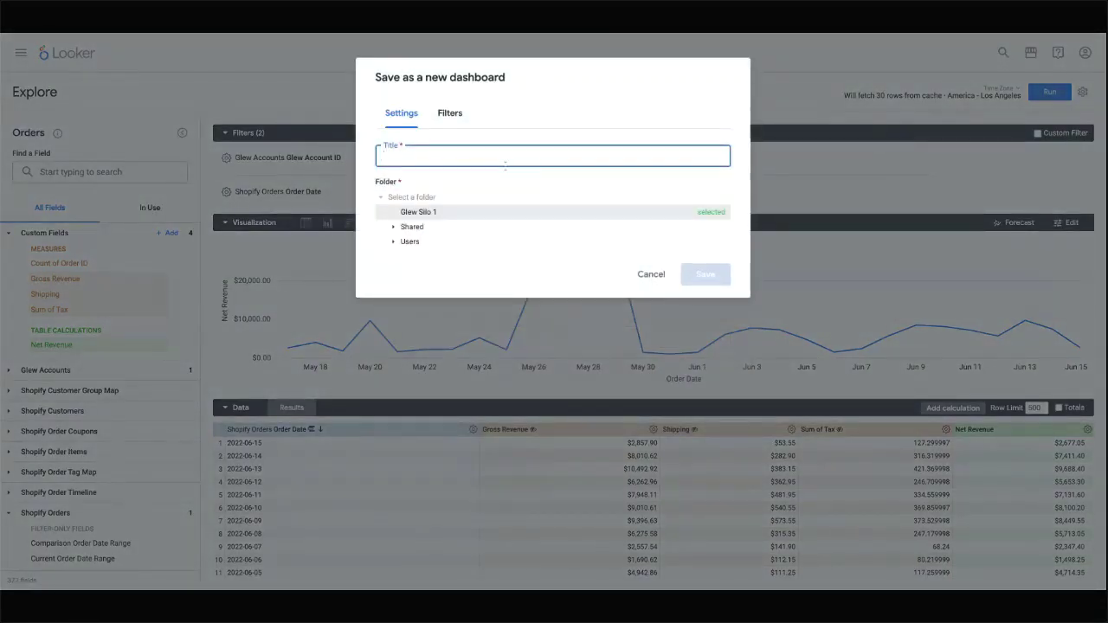
pyautogui.write('Glew Plus Demo')
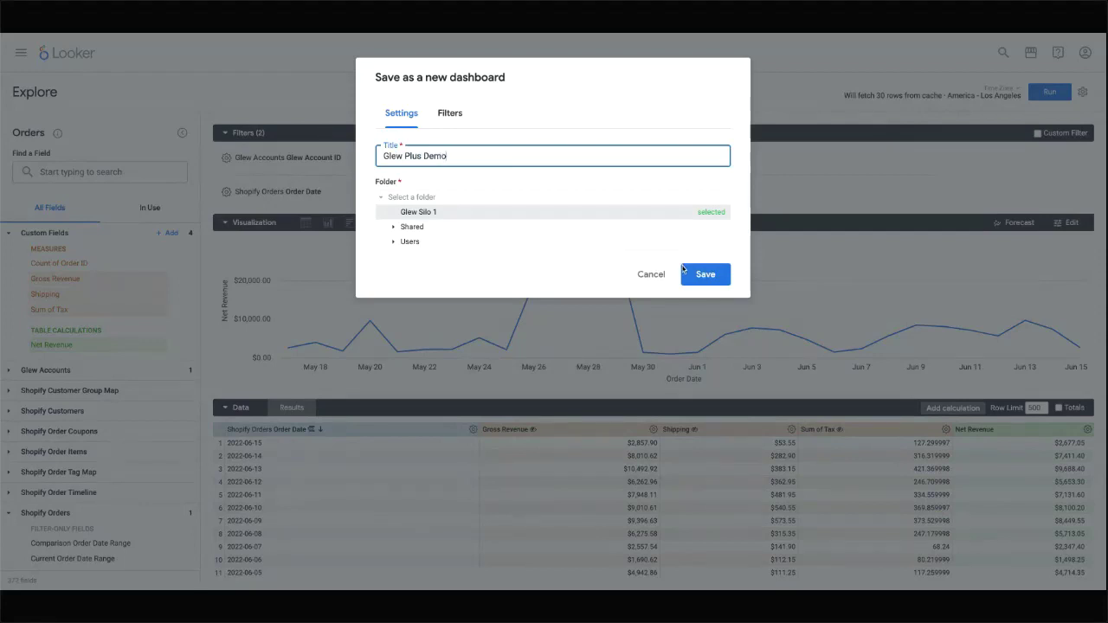
pyautogui.click(711, 276)
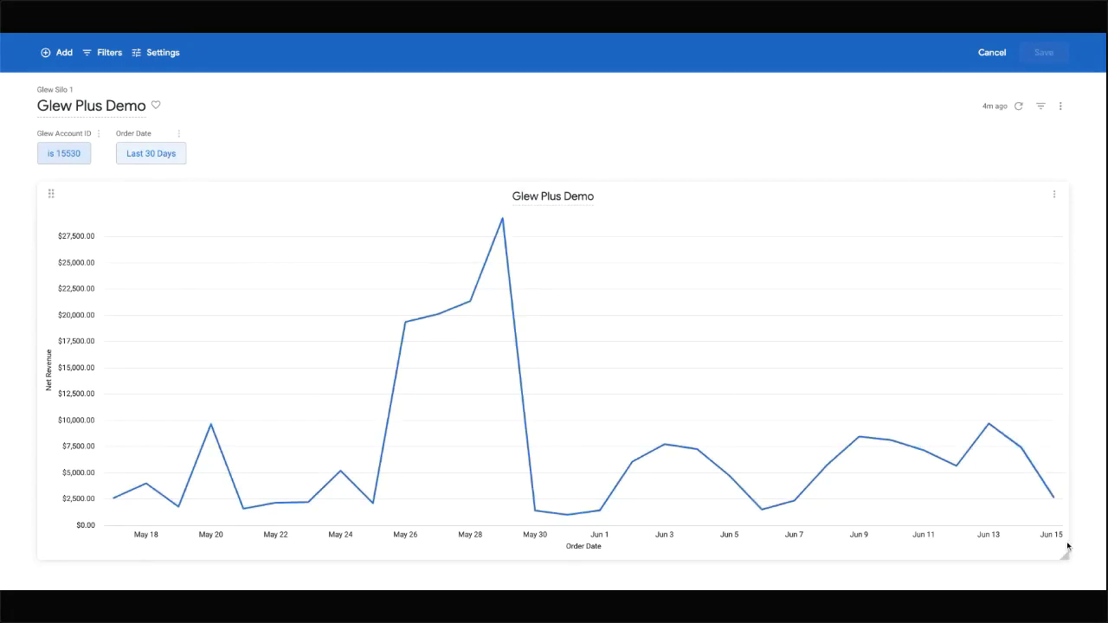
# - Shrink the chart tile's width and height and try moving it sideways on the dashboard
pyautogui.moveTo(1068, 559); pyautogui.dragTo(850, 398)
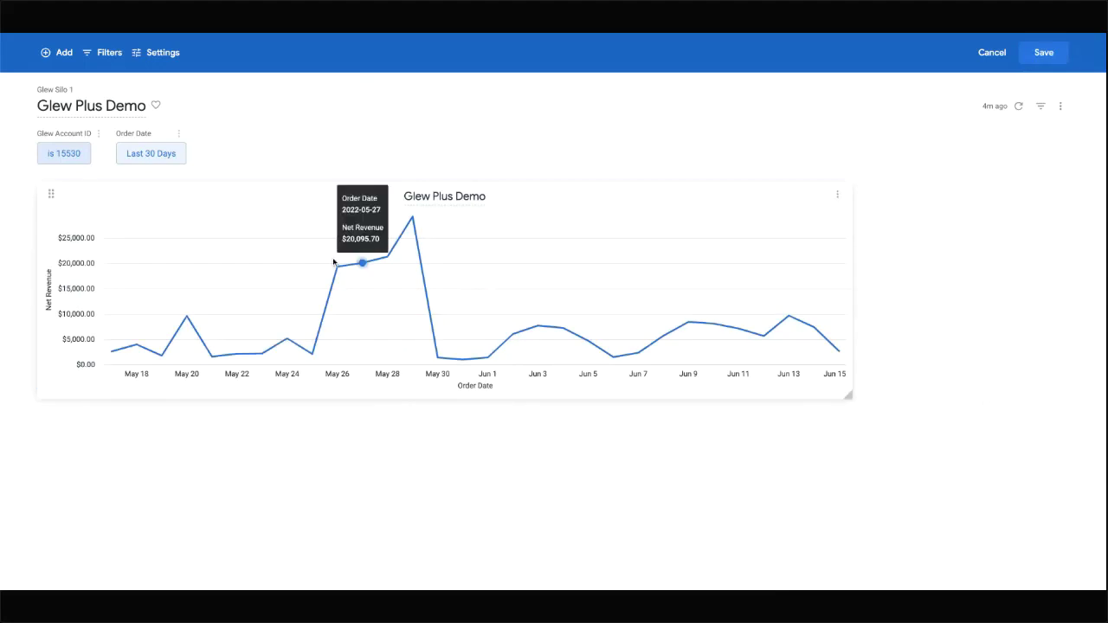
pyautogui.moveTo(52, 193); pyautogui.dragTo(223, 191)
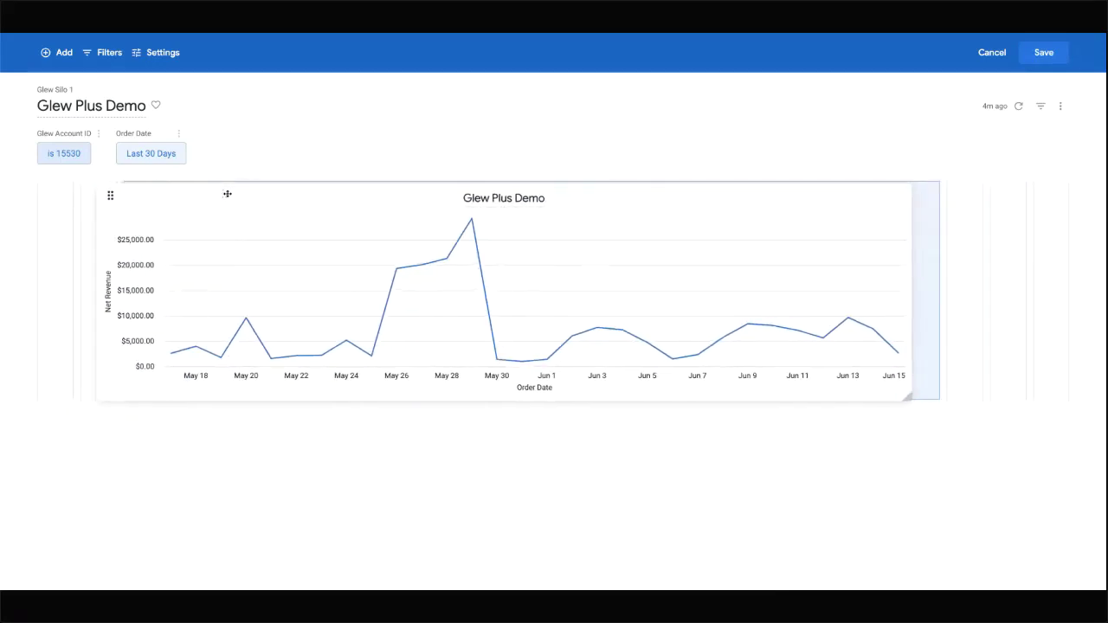
# - Rename the chart tile as Net Revenue over time and widen it to the full width of the dashboard
pyautogui.click(445, 189)
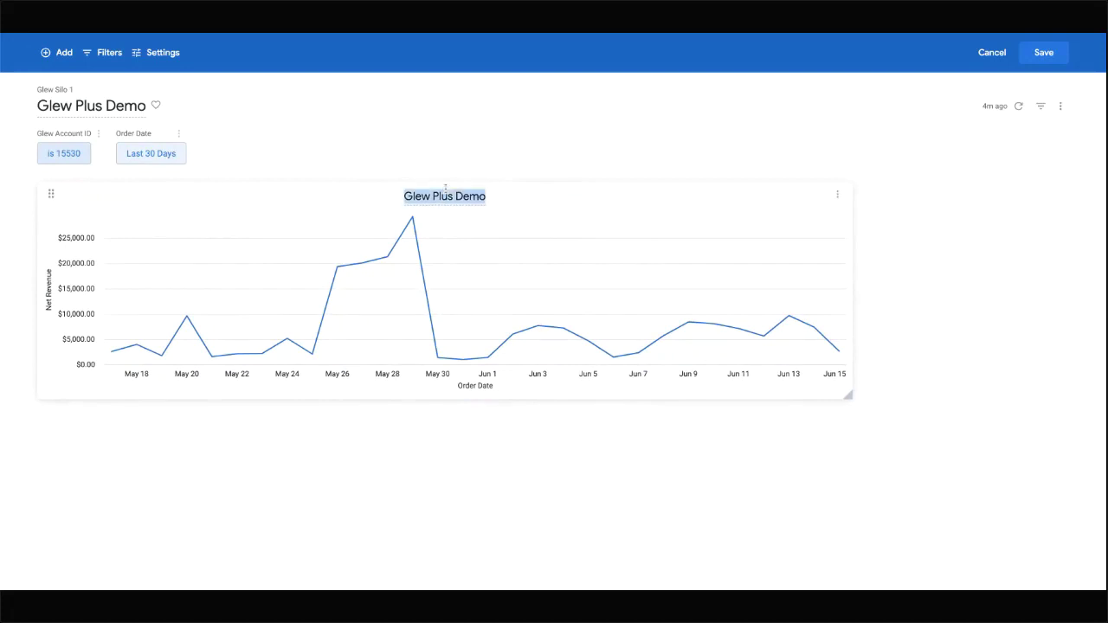
pyautogui.write('Net Revenue overti')
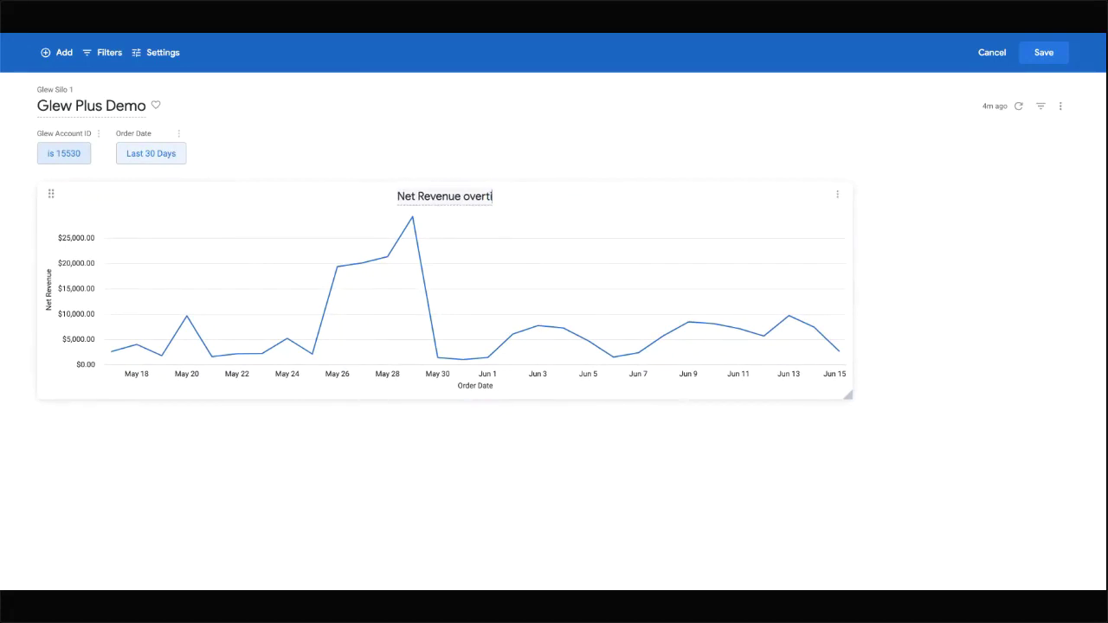
pyautogui.press('BackSpace')
pyautogui.press('BackSpace')
pyautogui.write('time')
pyautogui.click(685, 131)
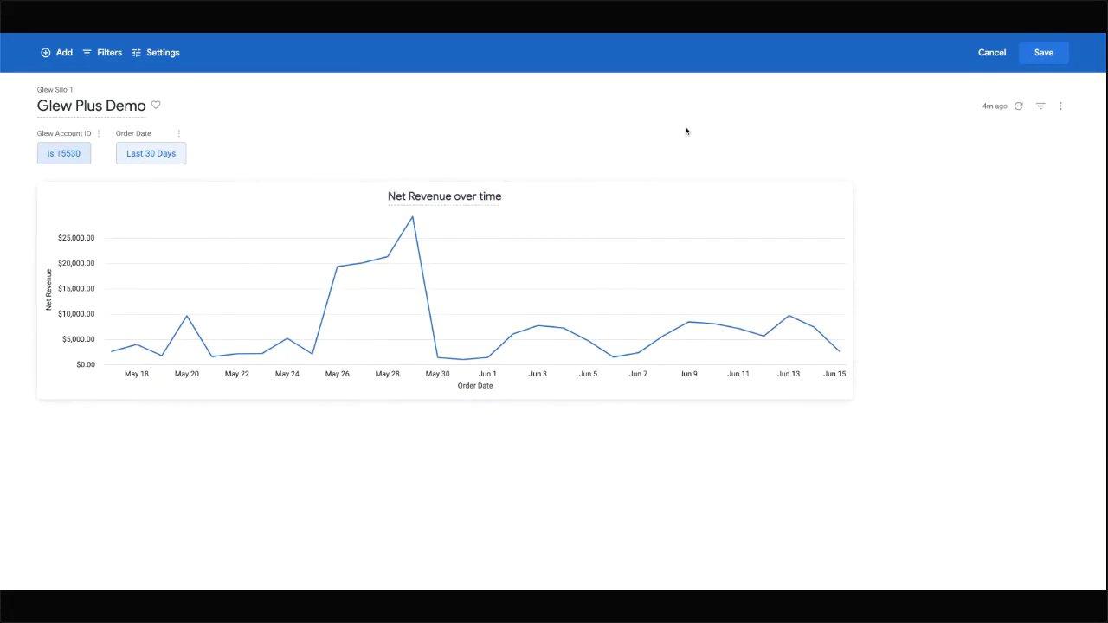
pyautogui.moveTo(850, 394); pyautogui.dragTo(853, 395)
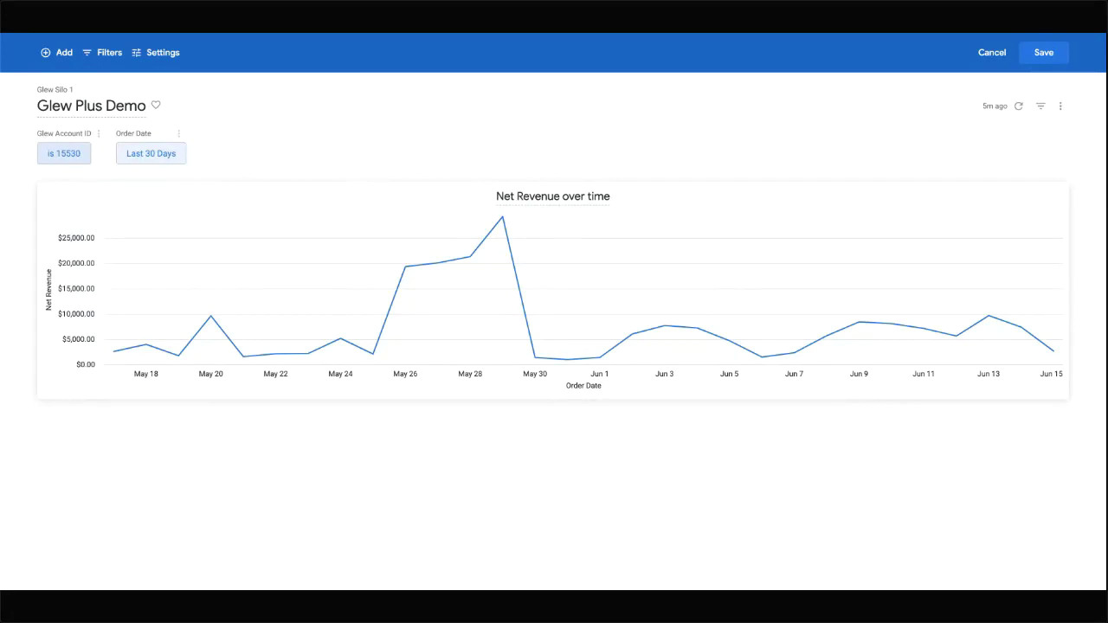
# - Start a new dashboard filter based on the Channel field from Shopify Orders
pyautogui.click(109, 52)
pyautogui.click(126, 85)
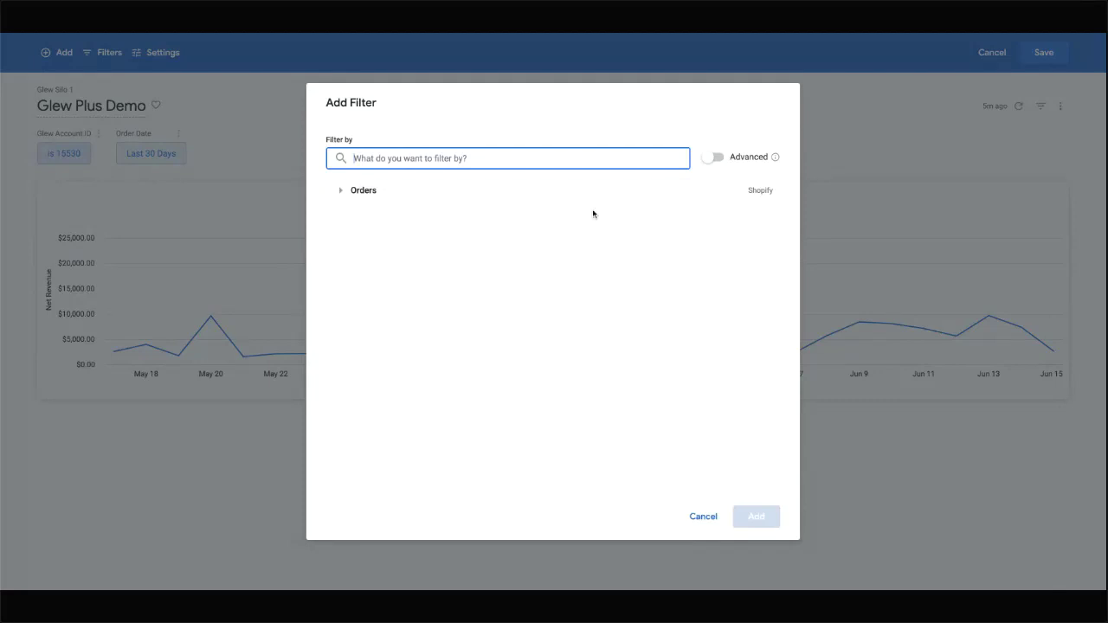
pyautogui.click(343, 192)
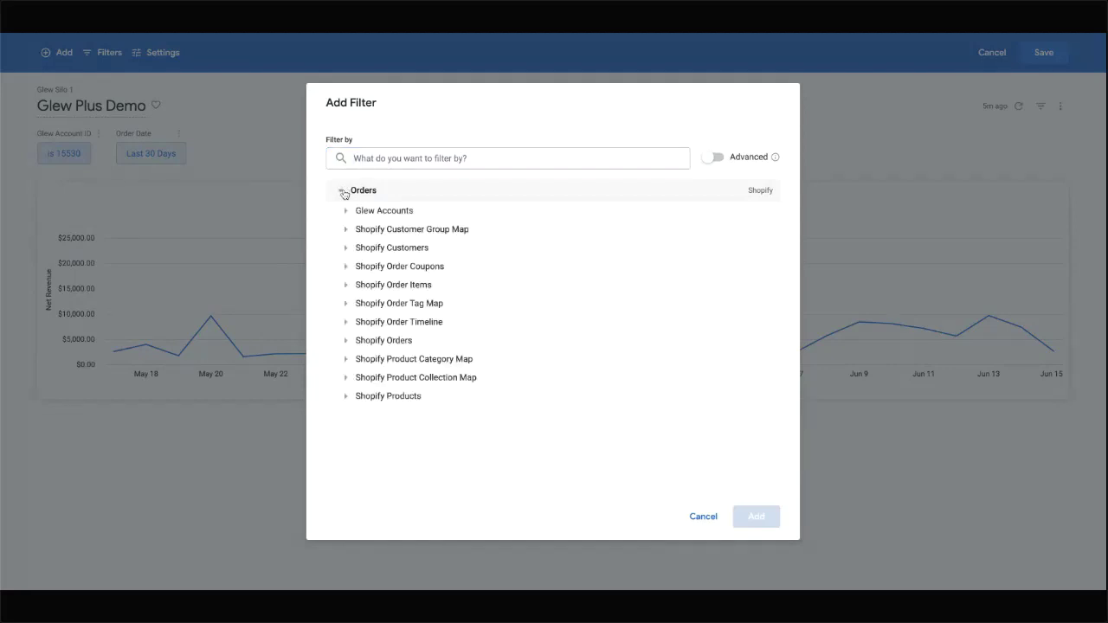
pyautogui.click(347, 341)
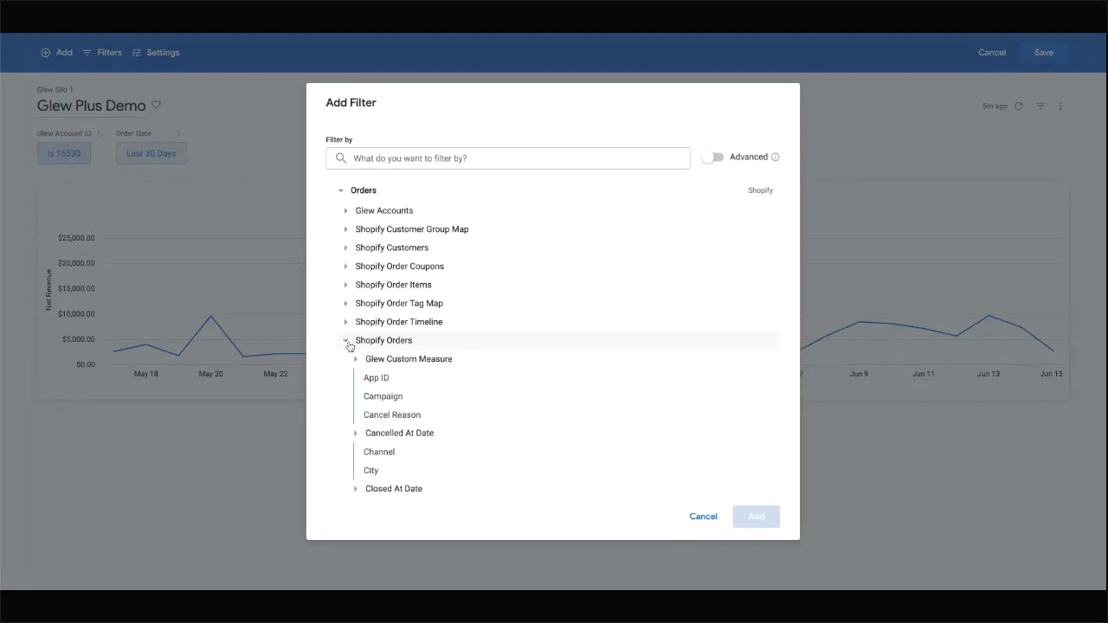
pyautogui.scroll(-1, 408, 348)
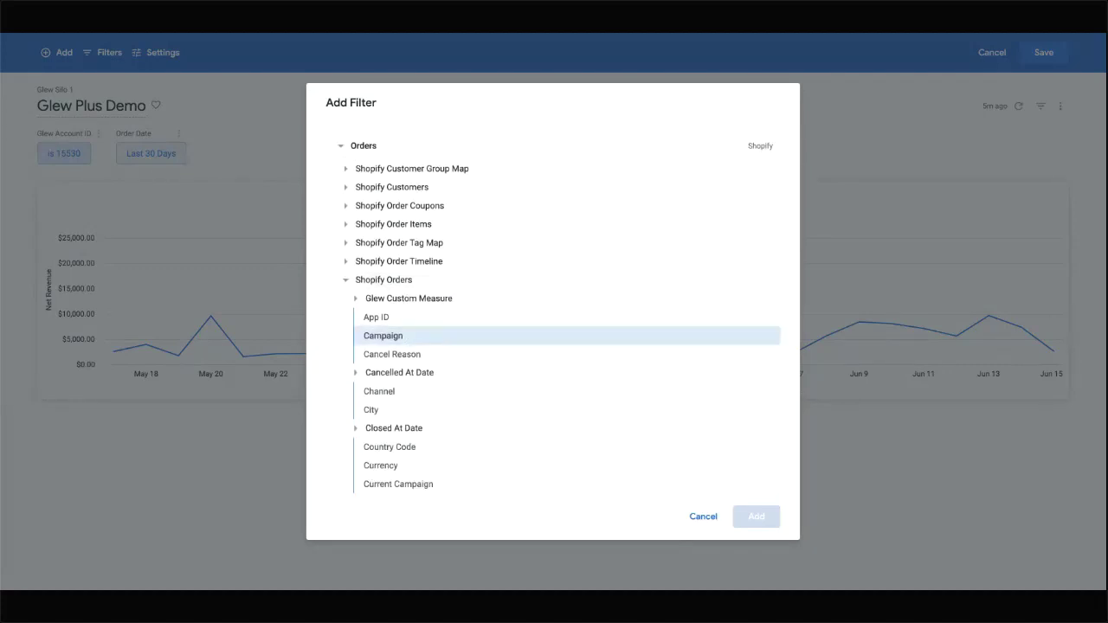
pyautogui.click(397, 392)
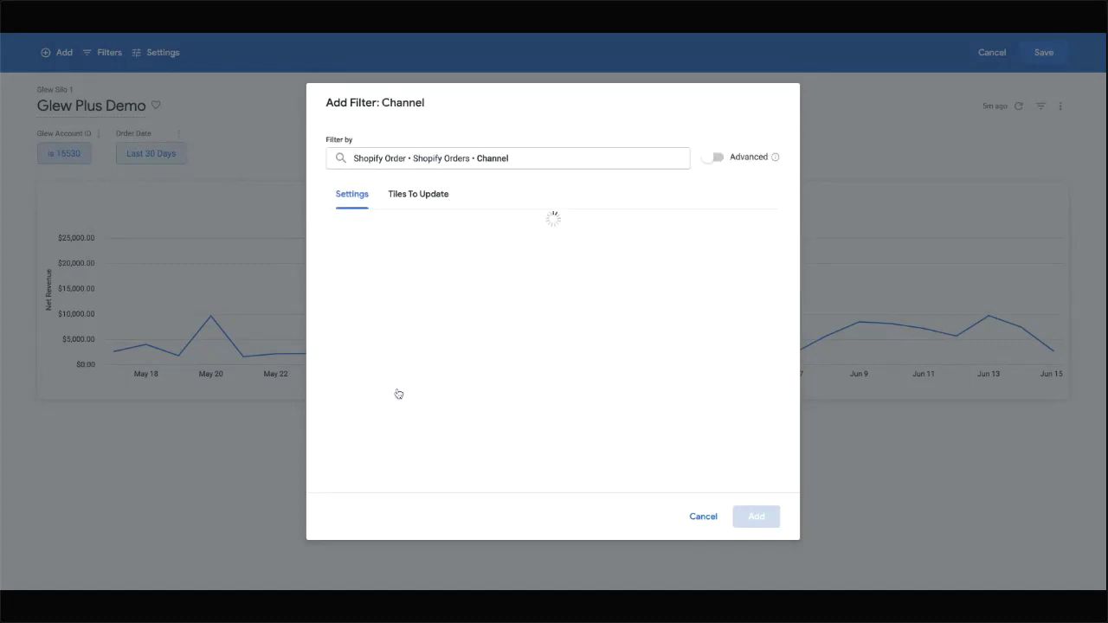
# - Set the Channel filter's control to Advanced, review its default conditions, add it, and save the dashboard
pyautogui.click(365, 245)
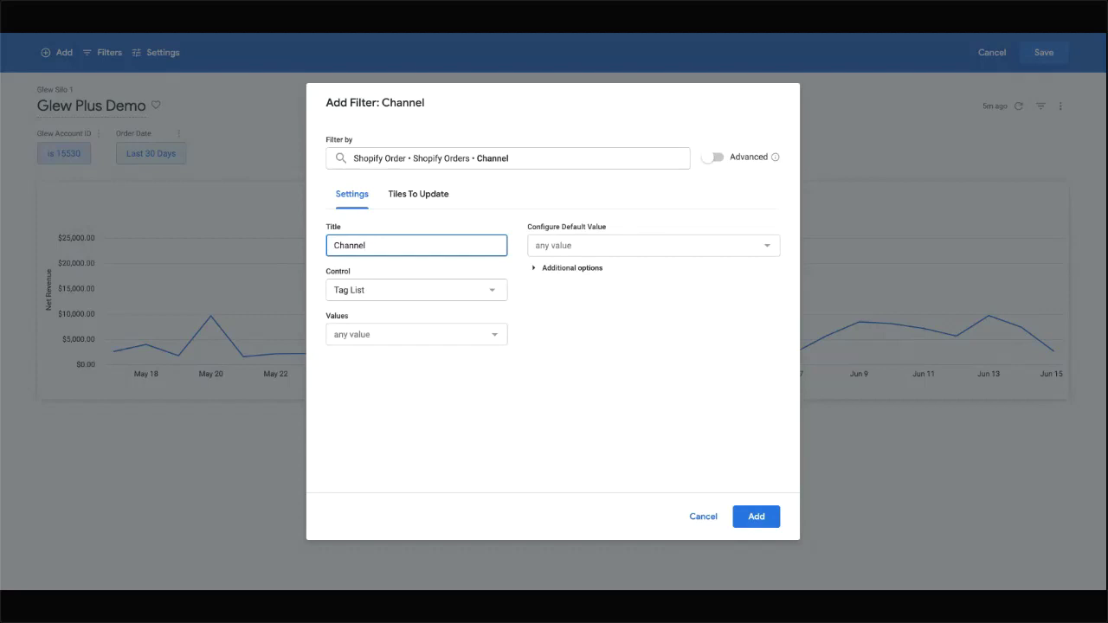
pyautogui.click(498, 291)
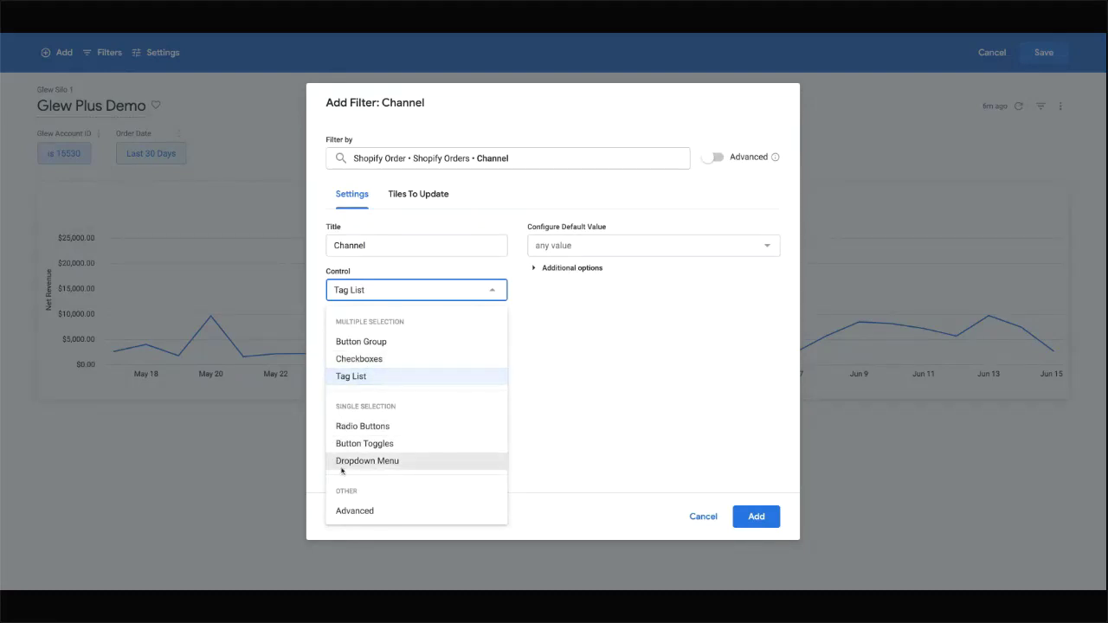
pyautogui.click(355, 511)
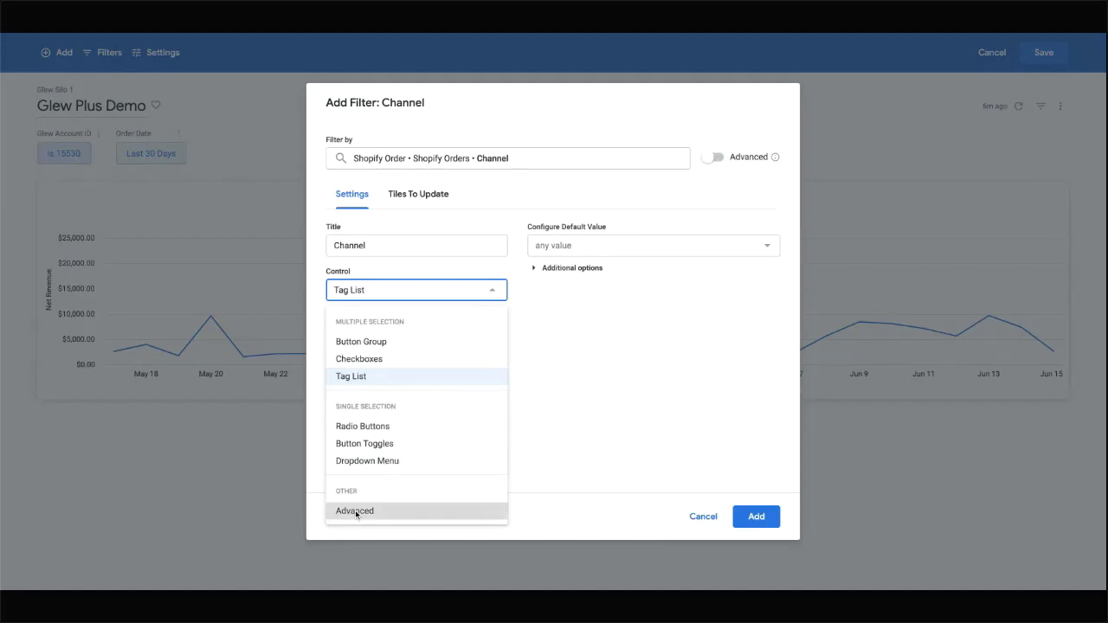
pyautogui.click(558, 248)
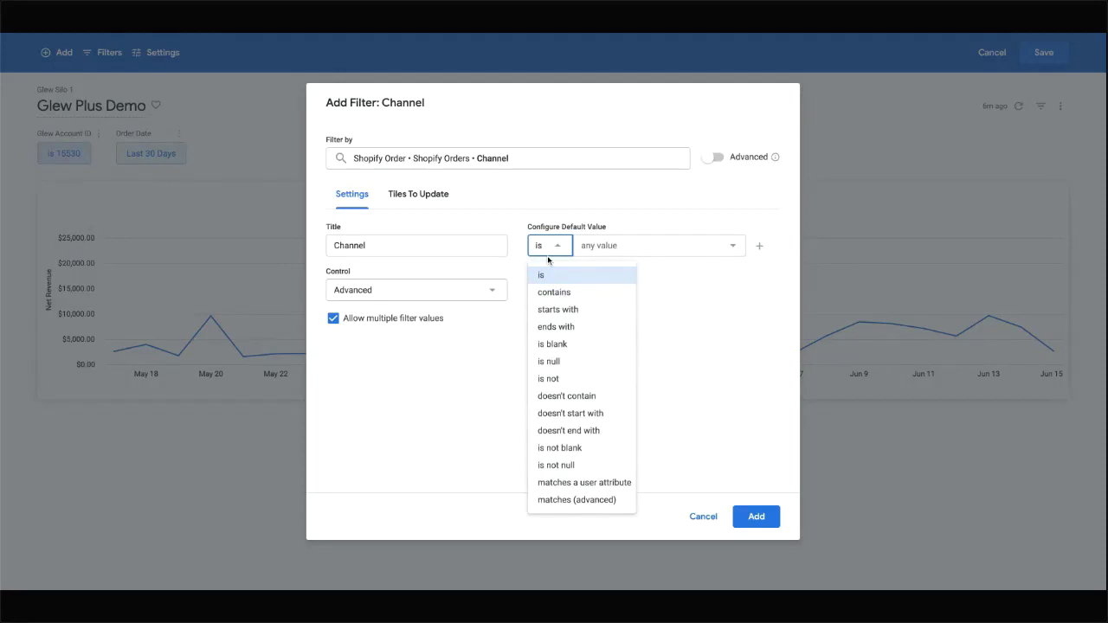
pyautogui.click(718, 329)
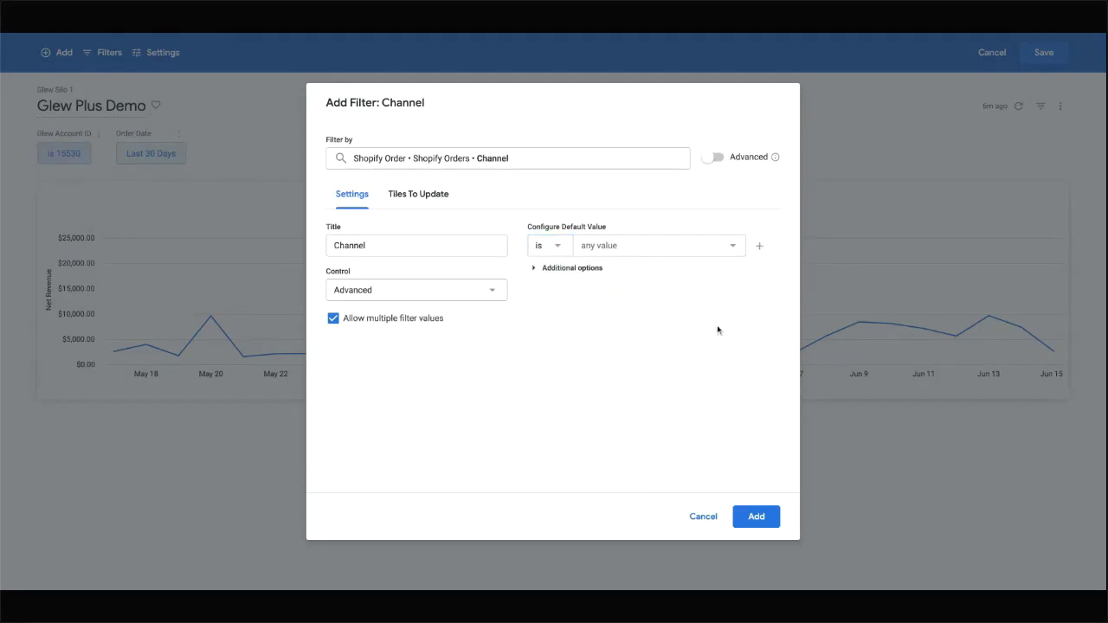
pyautogui.click(770, 519)
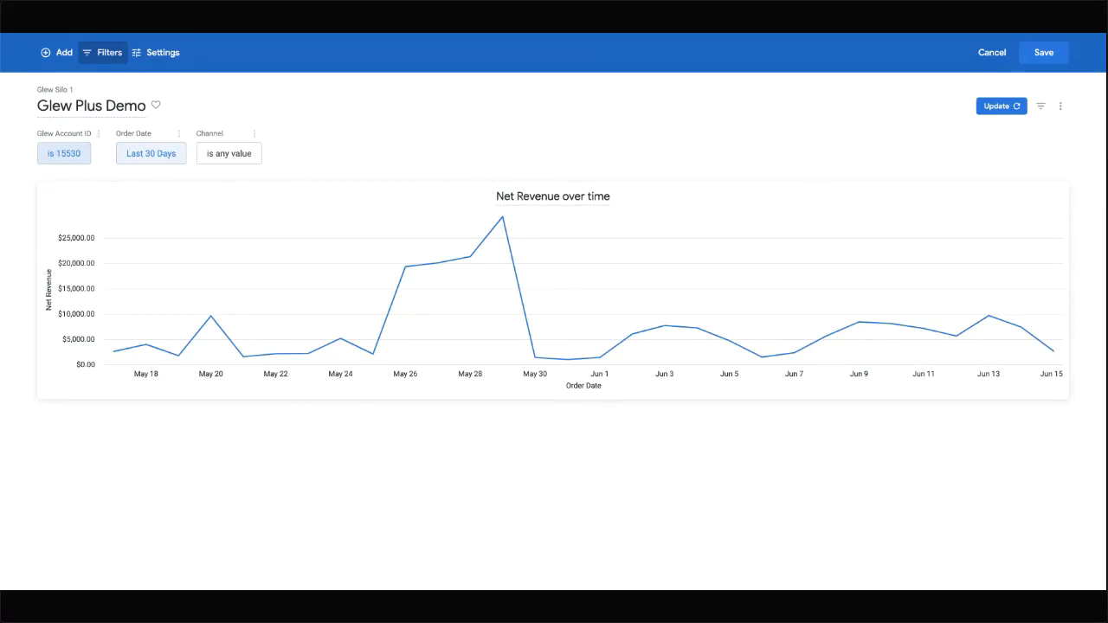
pyautogui.click(1043, 59)
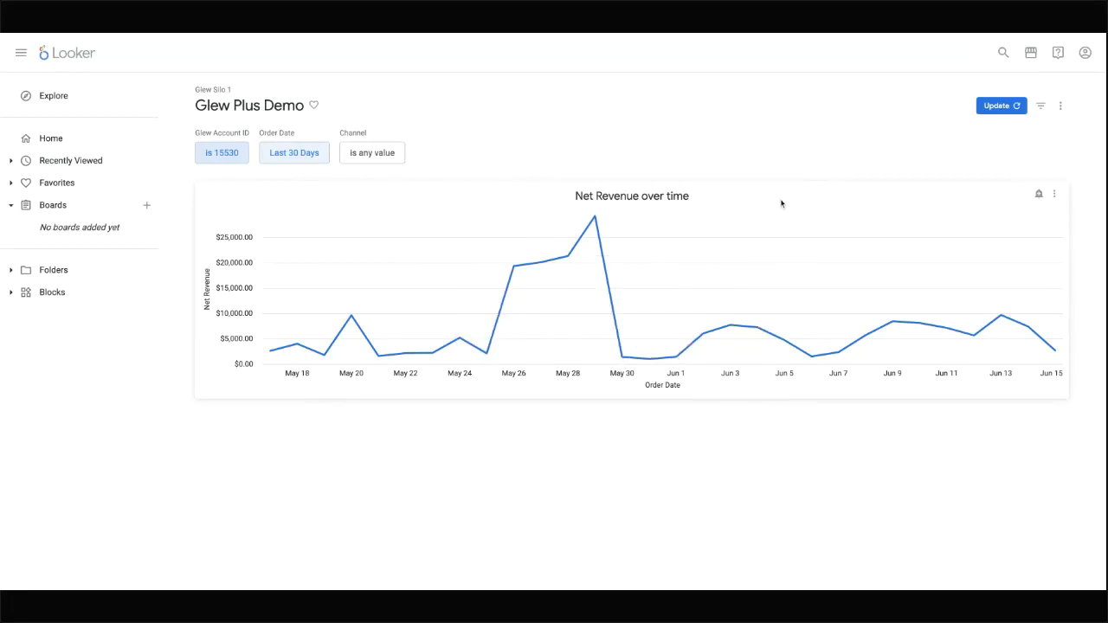
# - Explore from the Net Revenue over time tile and rerun its query with the Shopify Orders standard measure Number of Orders
pyautogui.click(1057, 195)
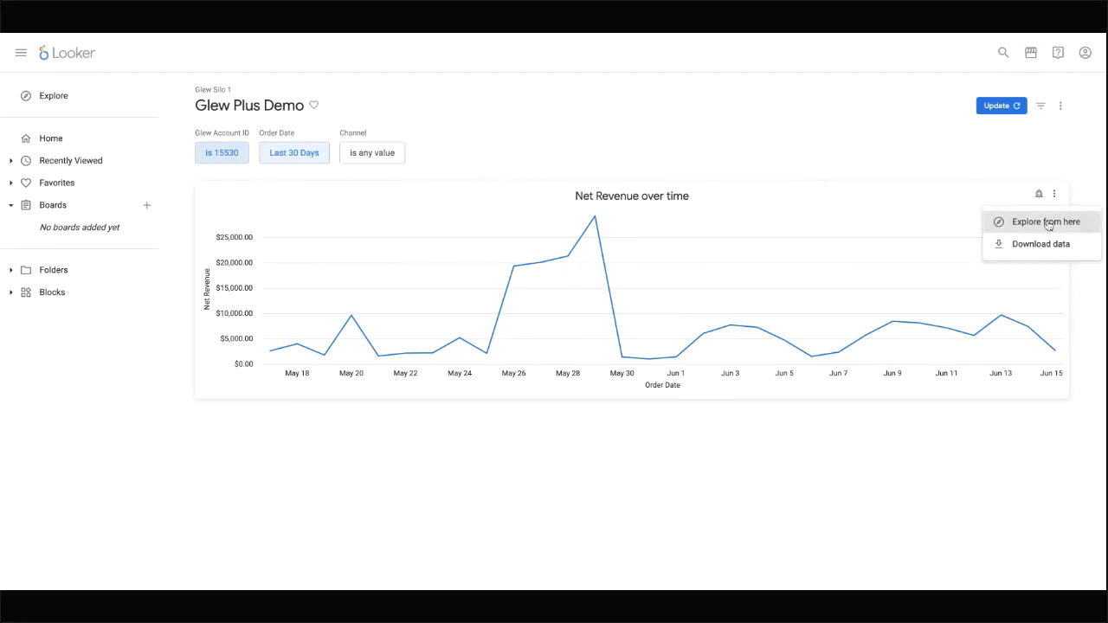
pyautogui.click(1048, 224)
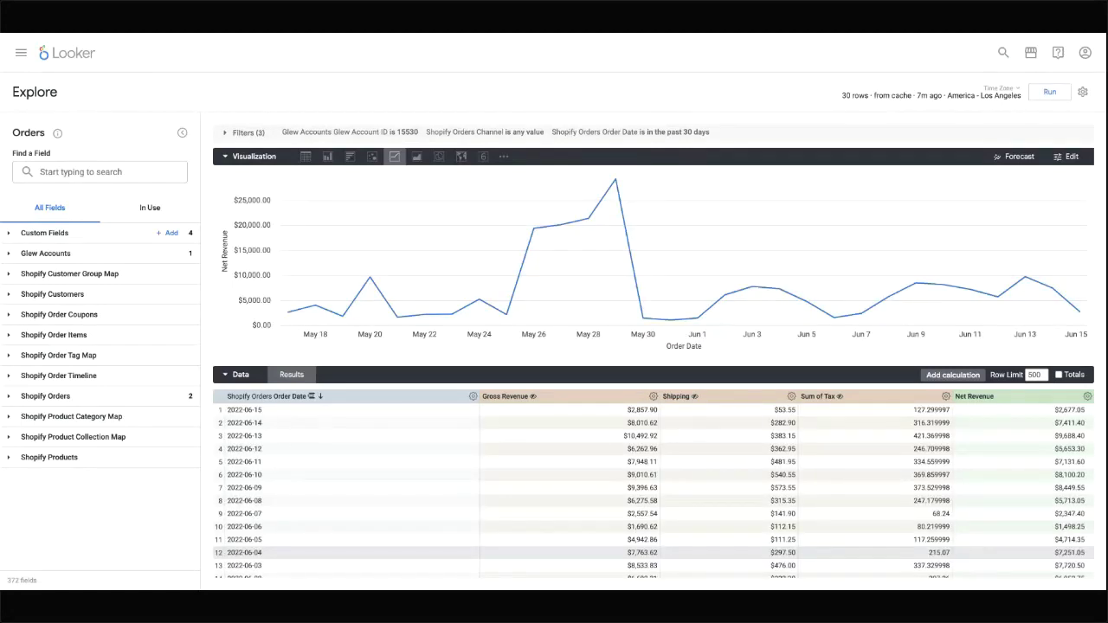
pyautogui.click(8, 396)
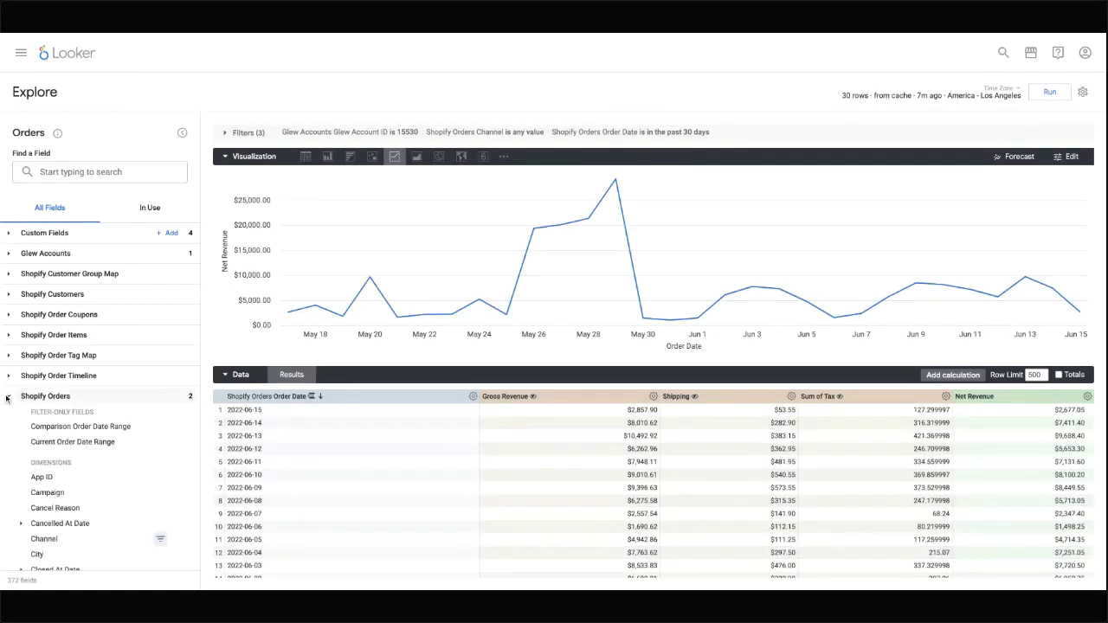
pyautogui.scroll(-10, 82, 433)
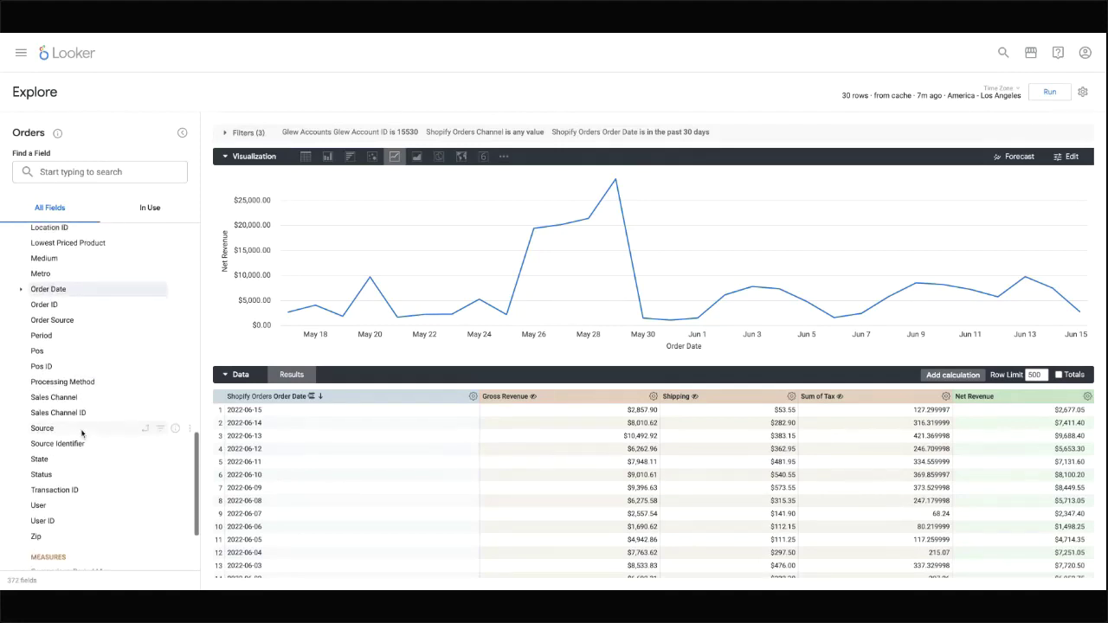
pyautogui.scroll(-3, 82, 433)
pyautogui.scroll(2, 82, 433)
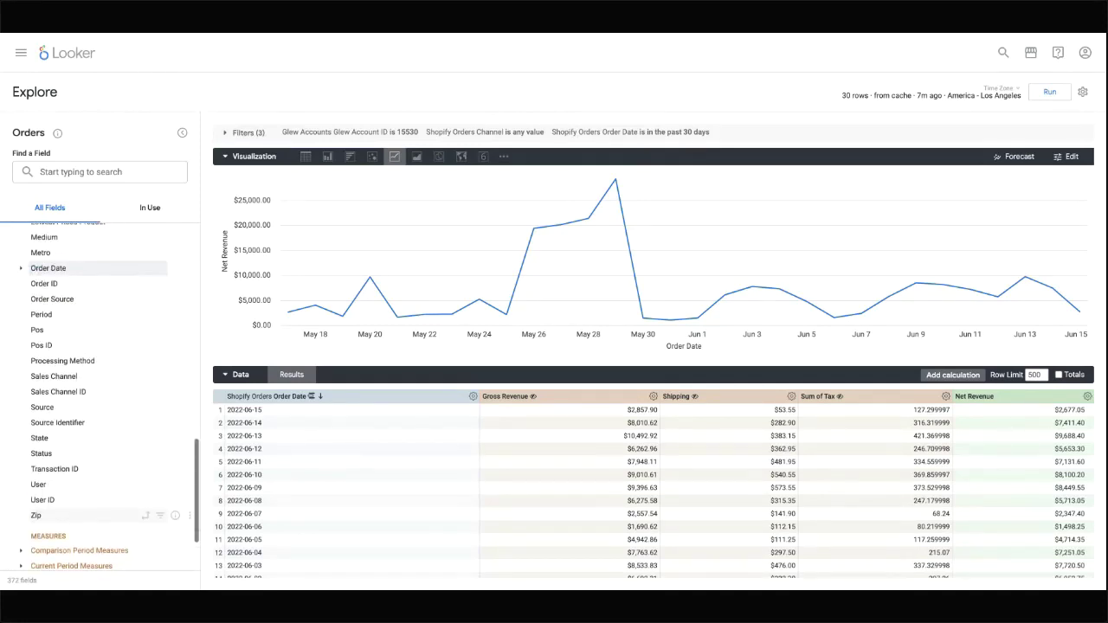
pyautogui.scroll(-2, 83, 432)
pyautogui.click(48, 493)
pyautogui.scroll(-4, 52, 489)
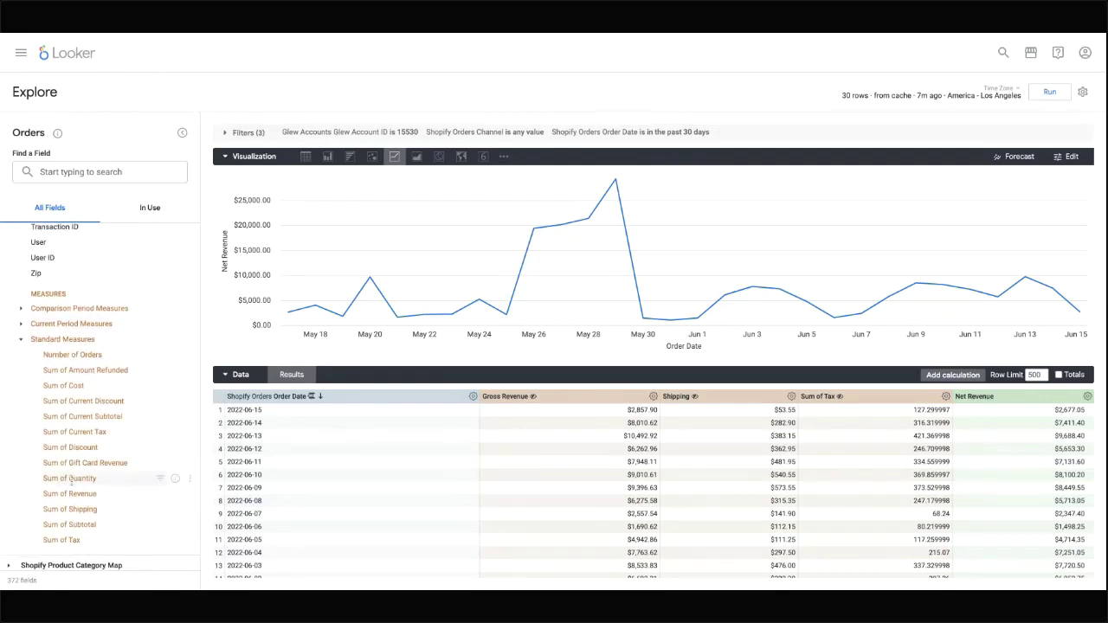
pyautogui.click(93, 357)
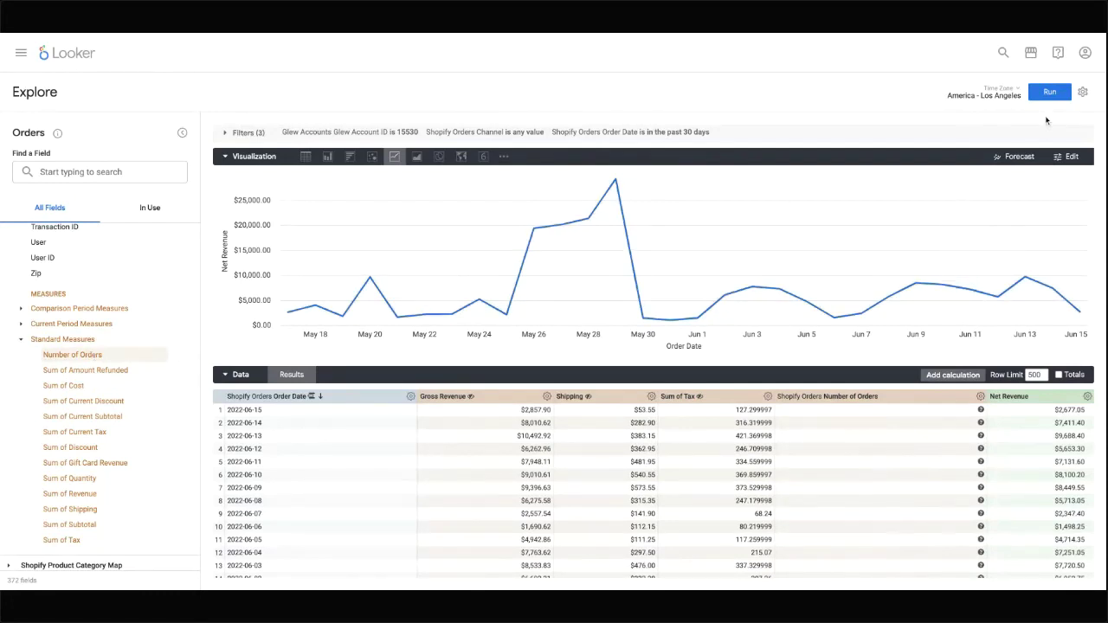
pyautogui.click(1047, 93)
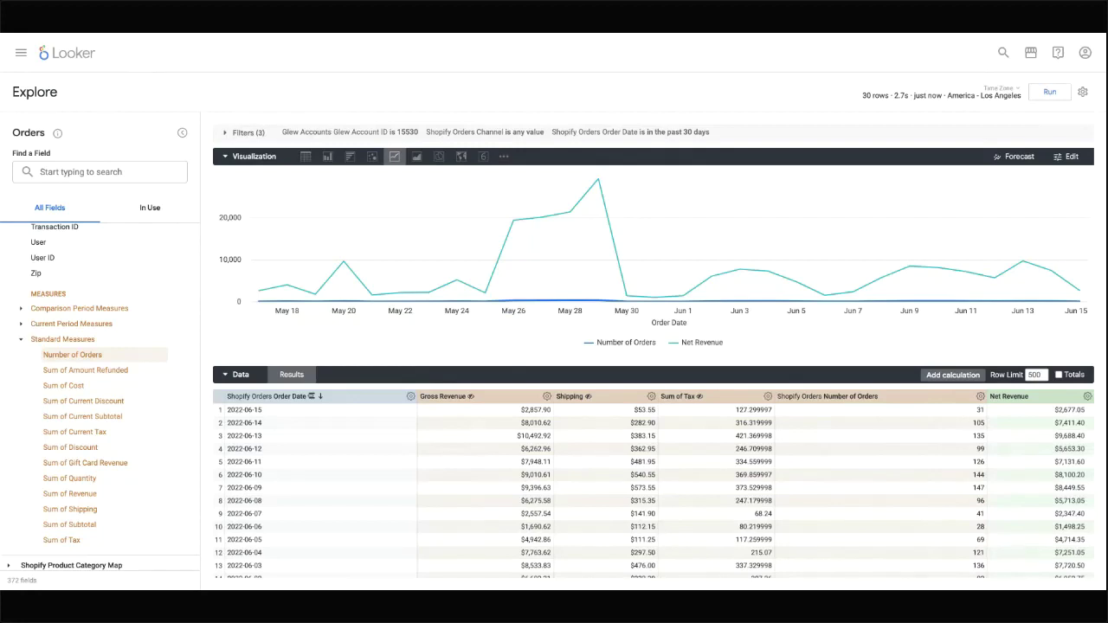
# - Review the line chart's Plot, Series, and Values settings
pyautogui.moveTo(540, 303)
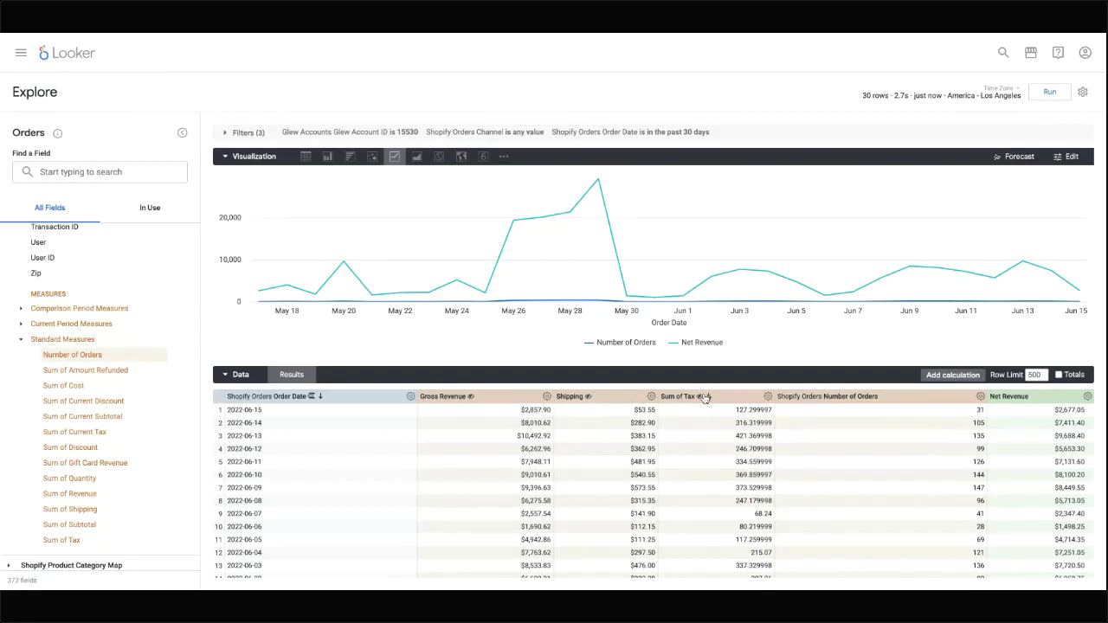
pyautogui.moveTo(827, 283)
pyautogui.click(1068, 159)
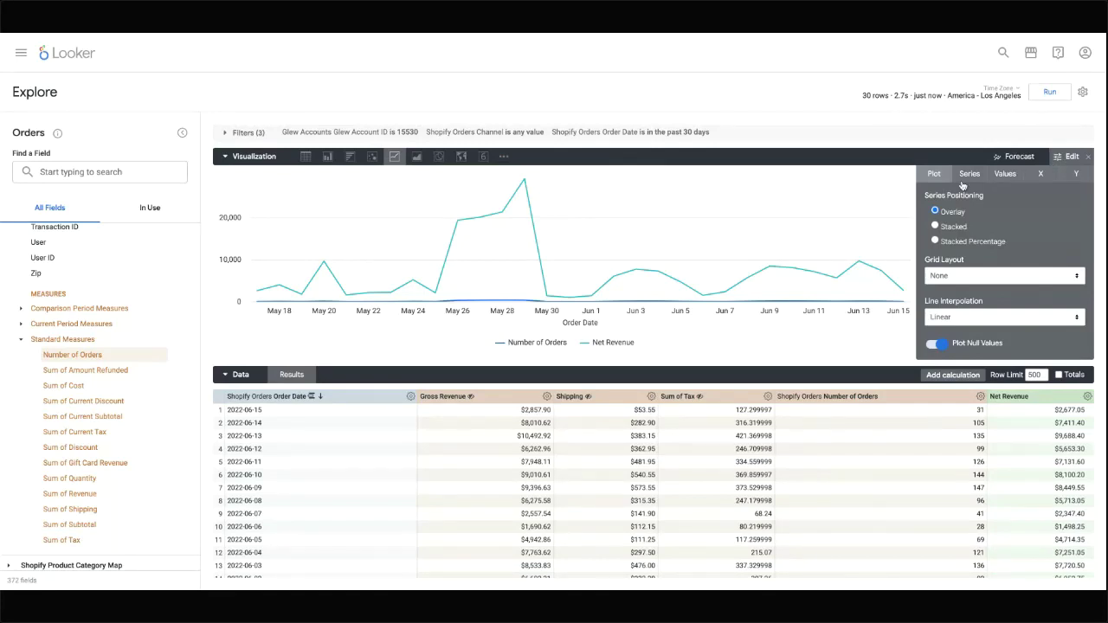
pyautogui.scroll(-2, 933, 247)
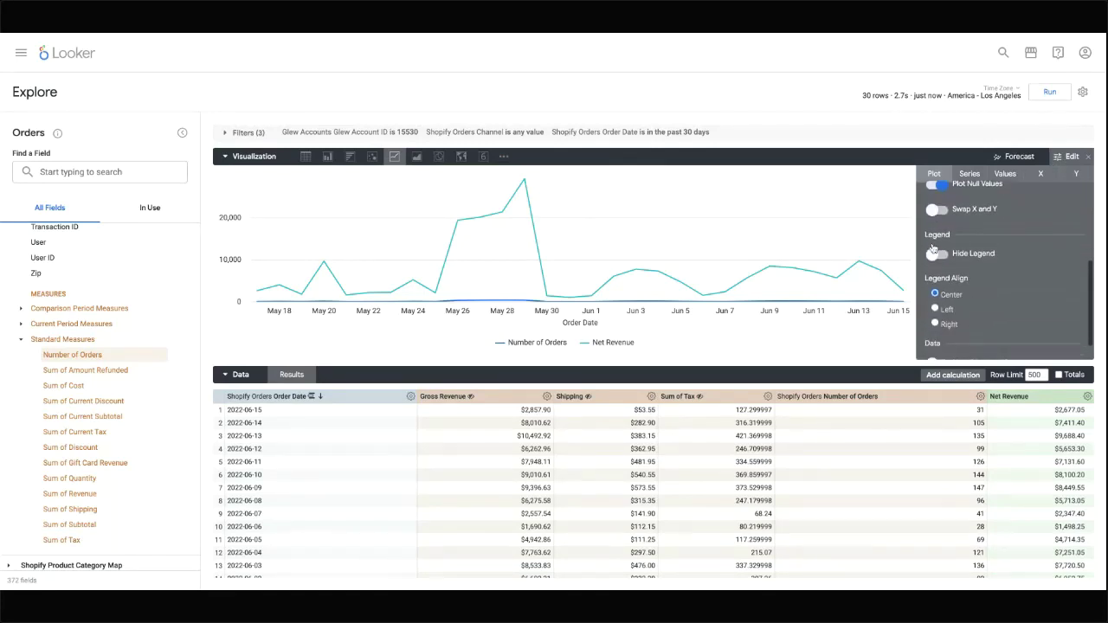
pyautogui.click(967, 174)
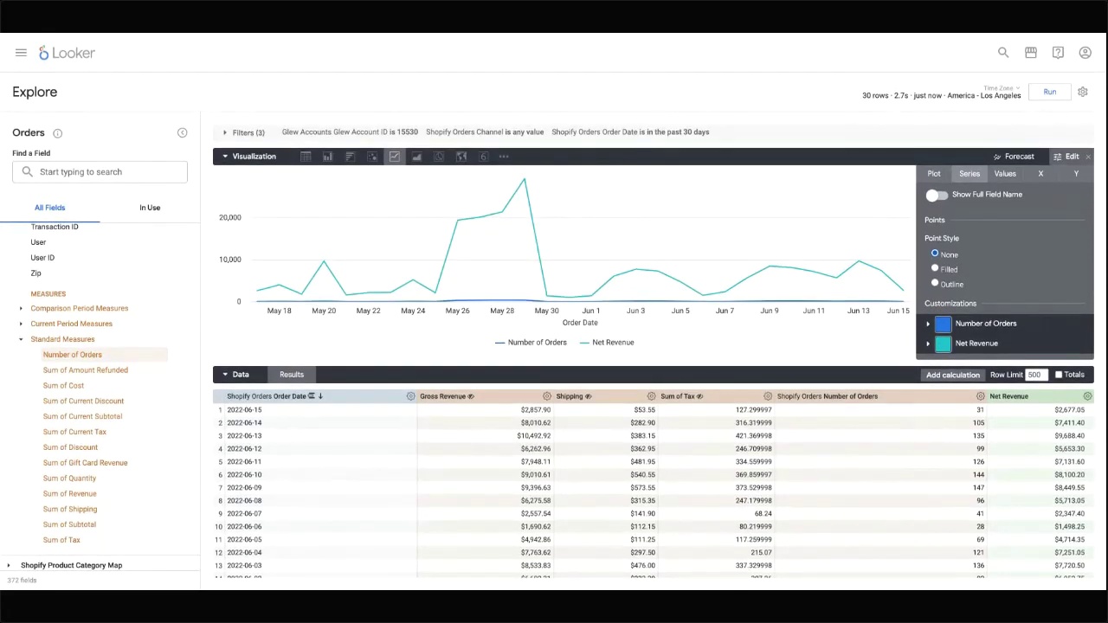
pyautogui.click(1004, 174)
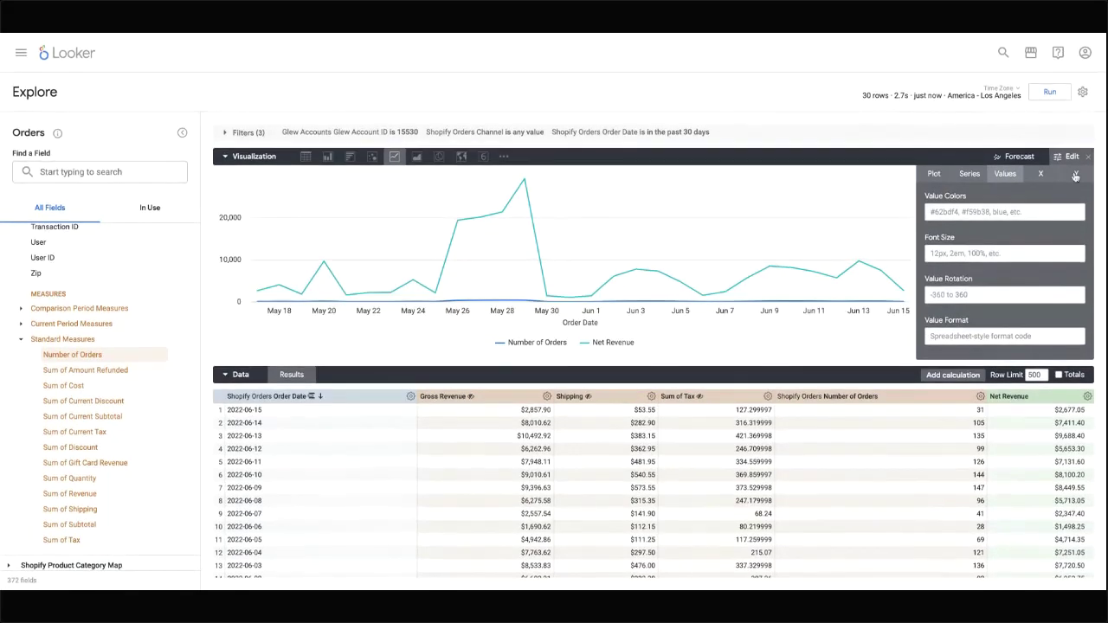
# - Move the Number of Orders series to its own right Y axis and close the chart settings
pyautogui.click(1075, 175)
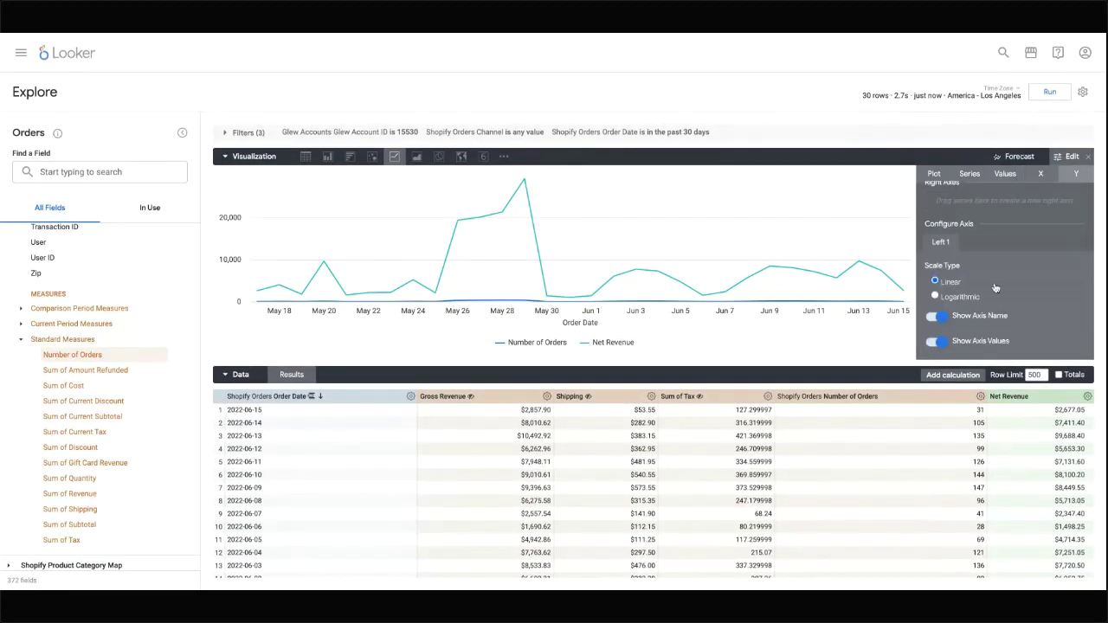
pyautogui.scroll(-2, 1021, 235)
pyautogui.scroll(-2, 1022, 233)
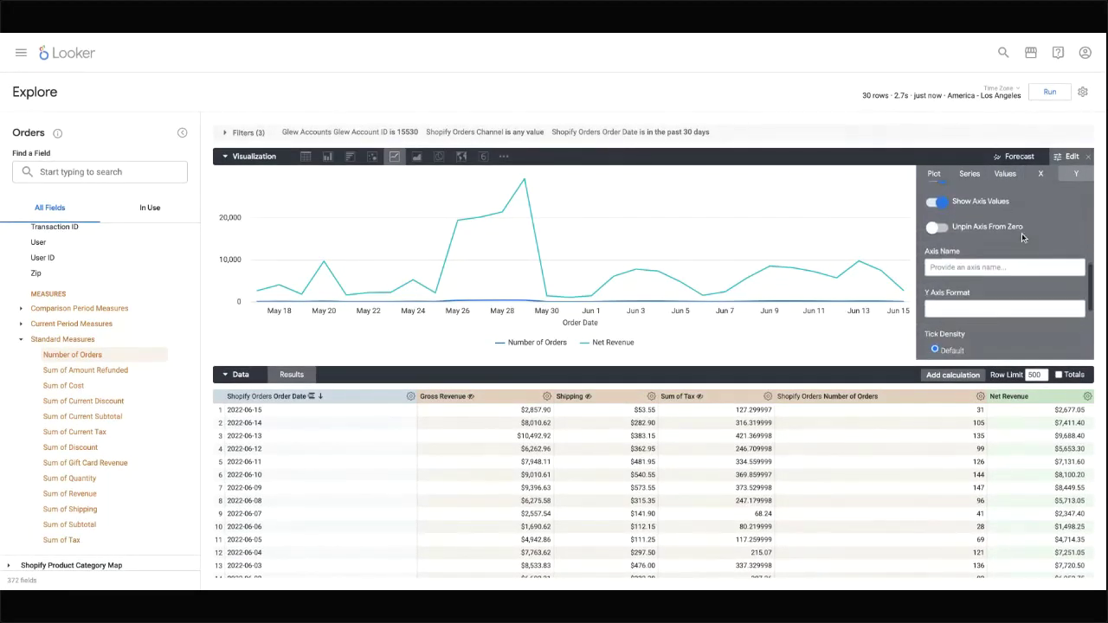
pyautogui.scroll(-3, 1014, 232)
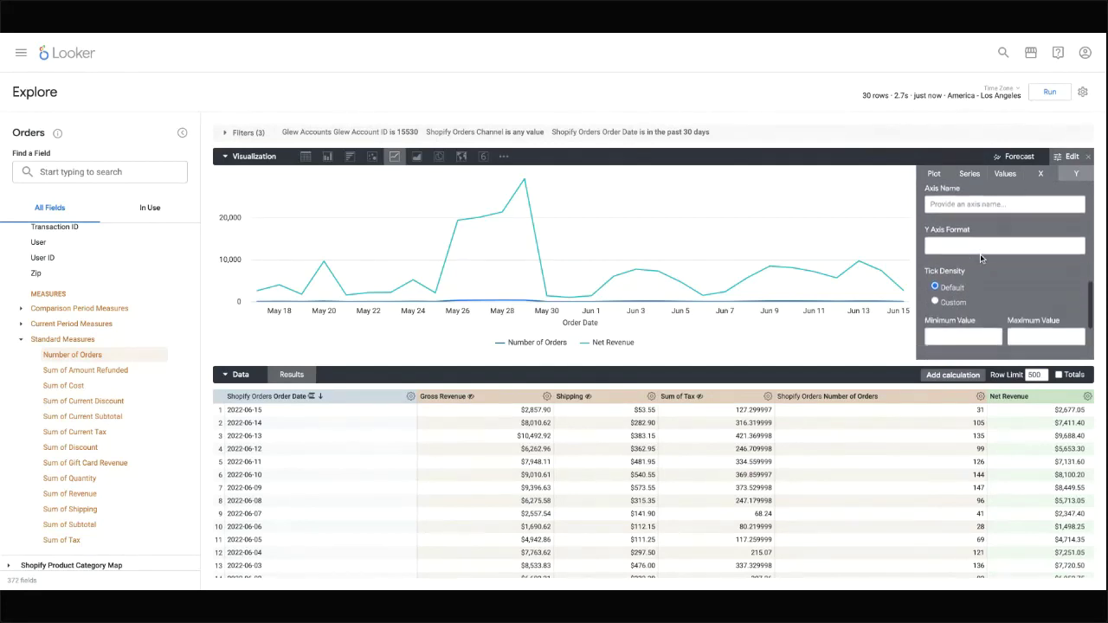
pyautogui.scroll(7, 979, 254)
pyautogui.scroll(-2, 981, 258)
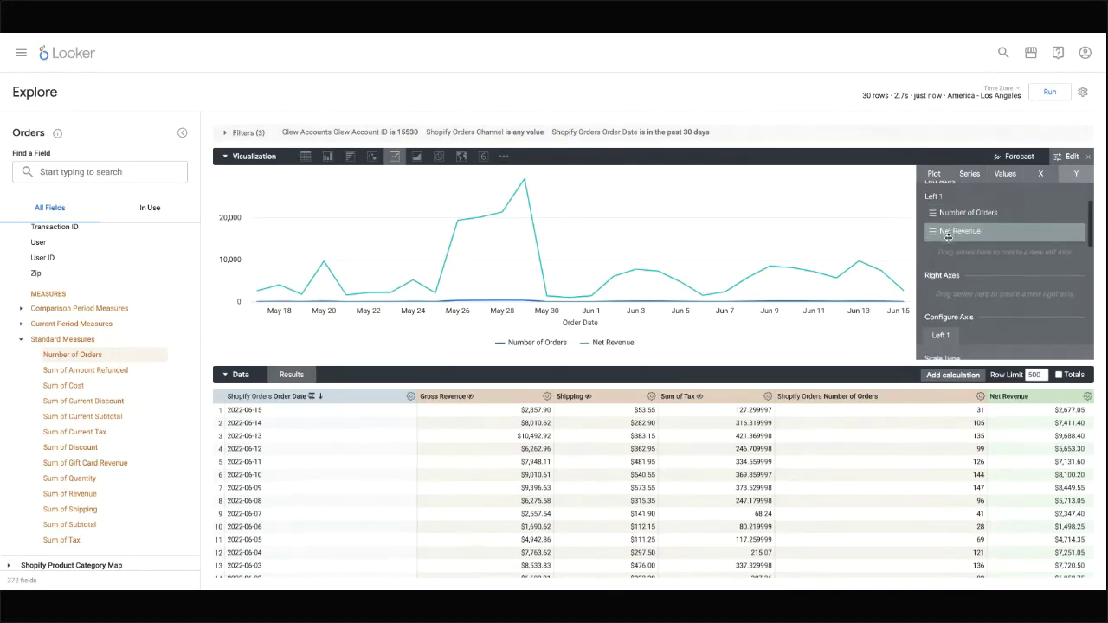
pyautogui.scroll(-1, 948, 237)
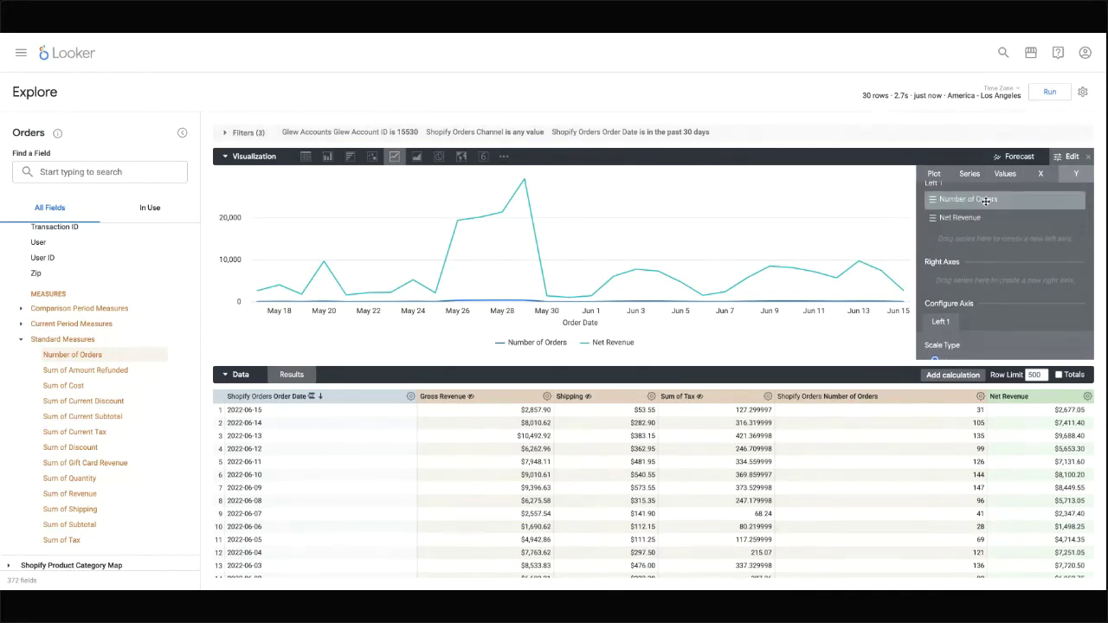
pyautogui.moveTo(985, 200); pyautogui.dragTo(965, 281)
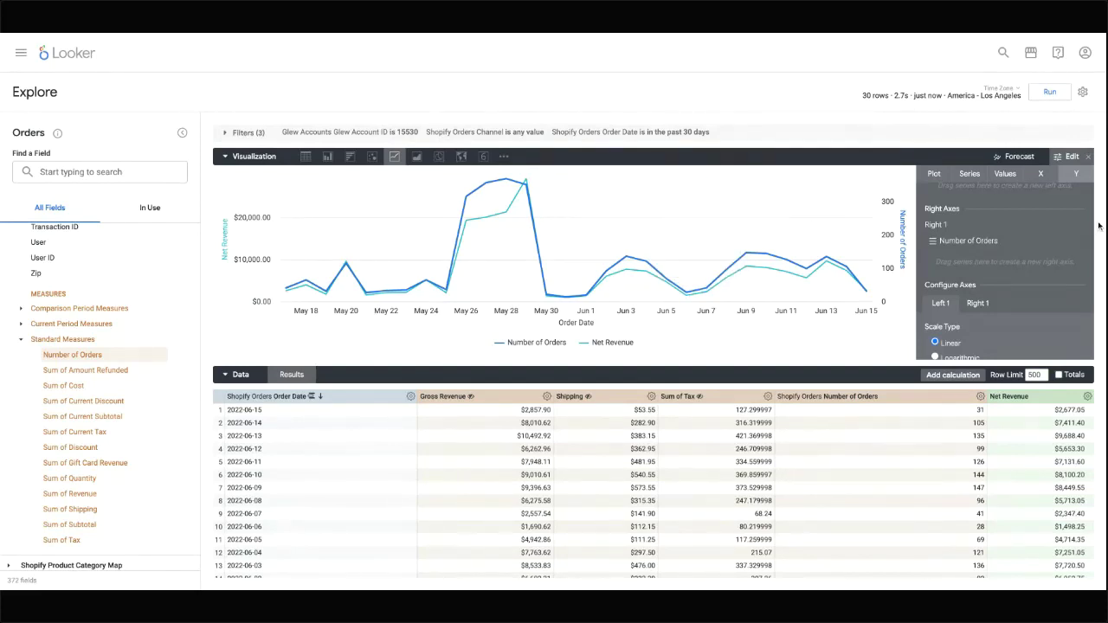
pyautogui.click(1087, 156)
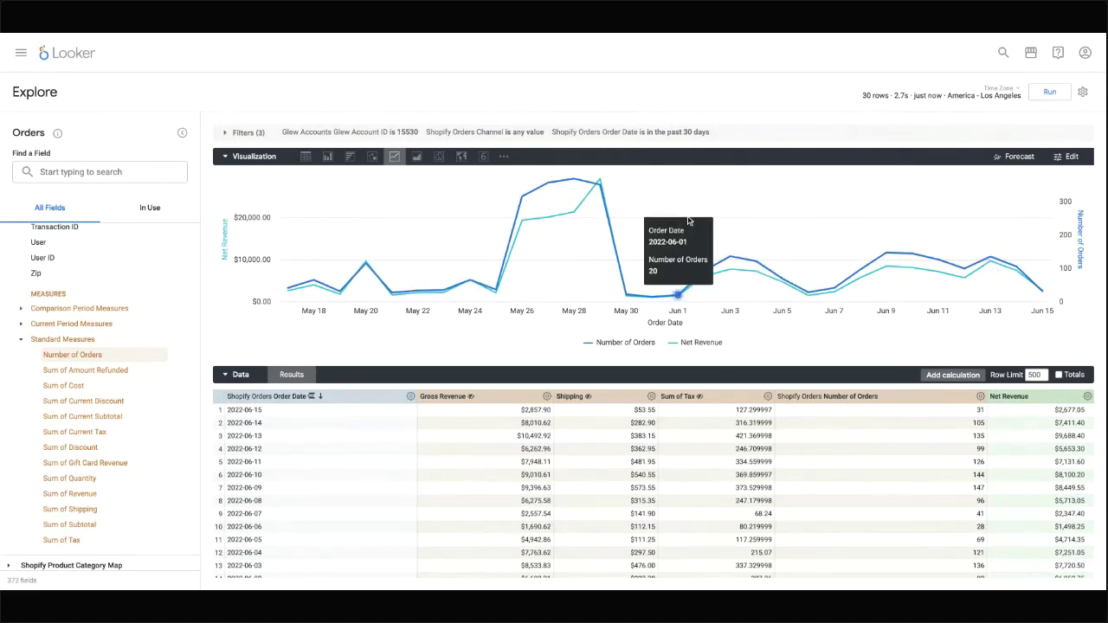
# - Save the two-axis chart to the existing Glew Plus Demo dashboard and open that dashboard
pyautogui.click(1082, 93)
pyautogui.moveTo(1032, 136)
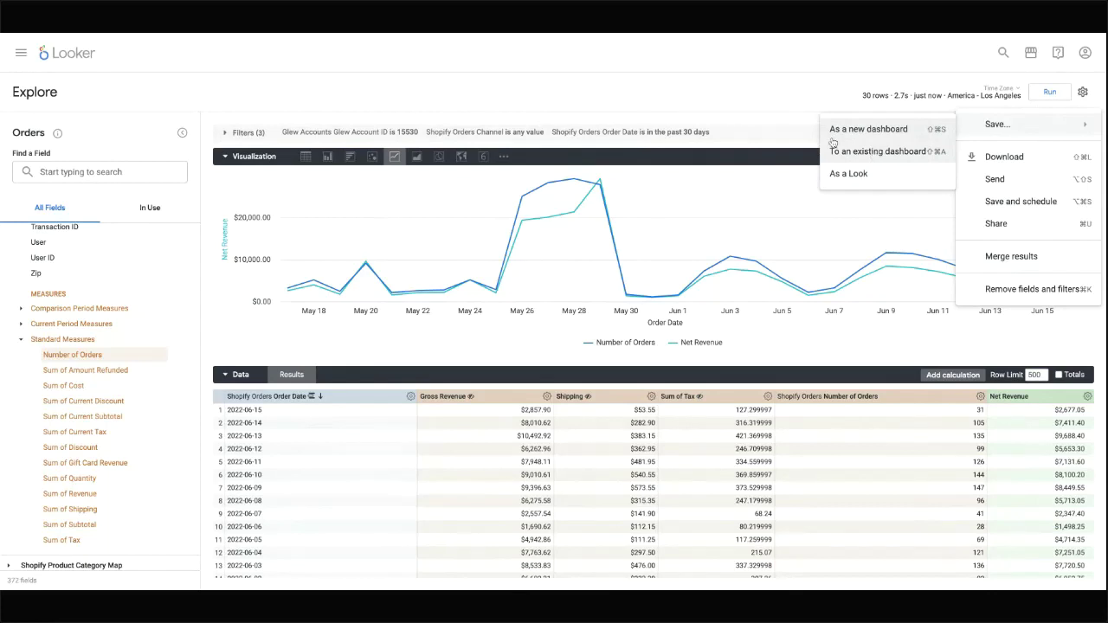
pyautogui.click(842, 147)
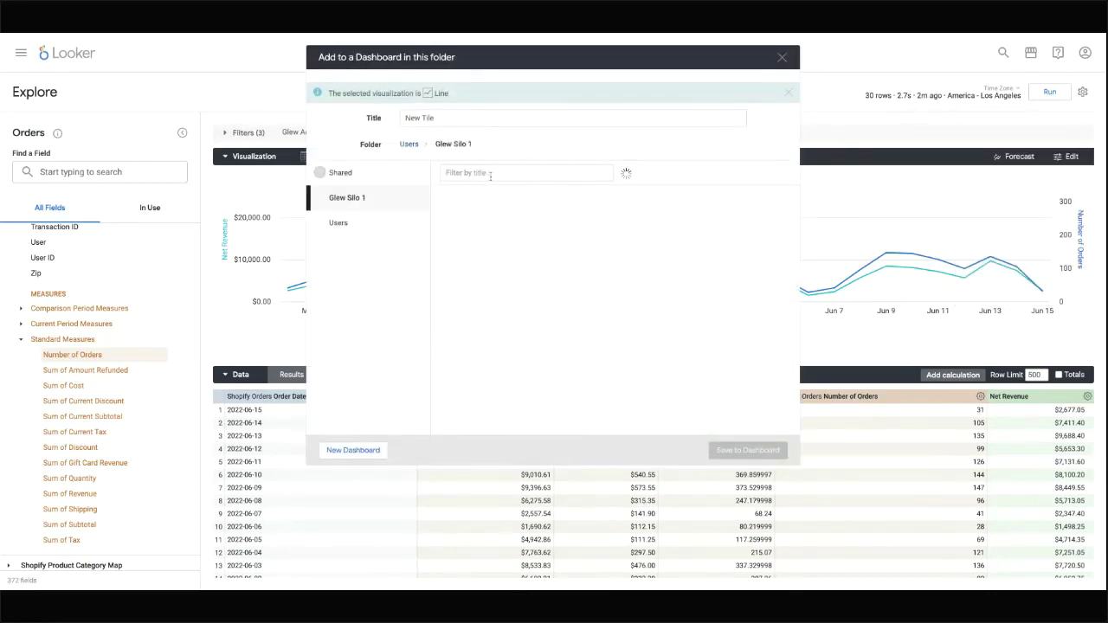
pyautogui.click(489, 173)
pyautogui.write('Glew')
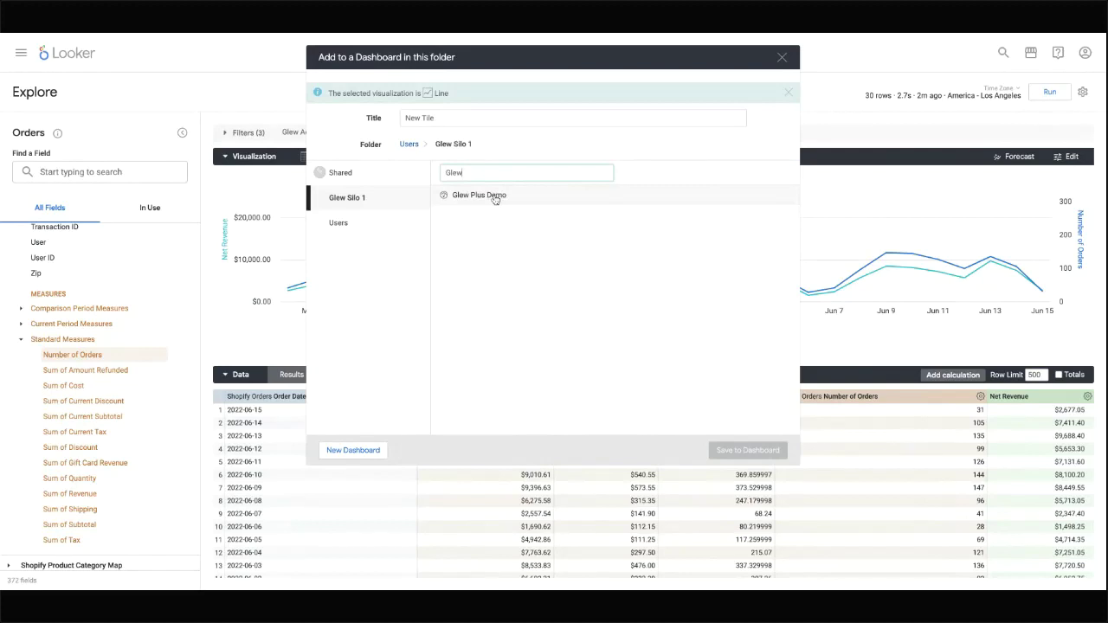
pyautogui.click(487, 196)
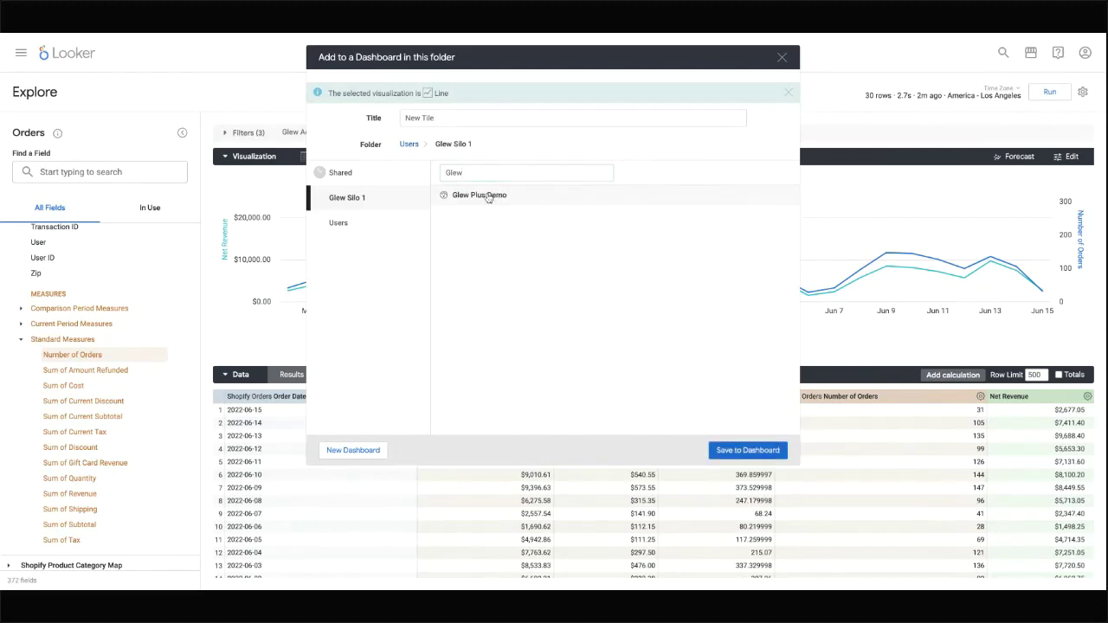
pyautogui.click(727, 451)
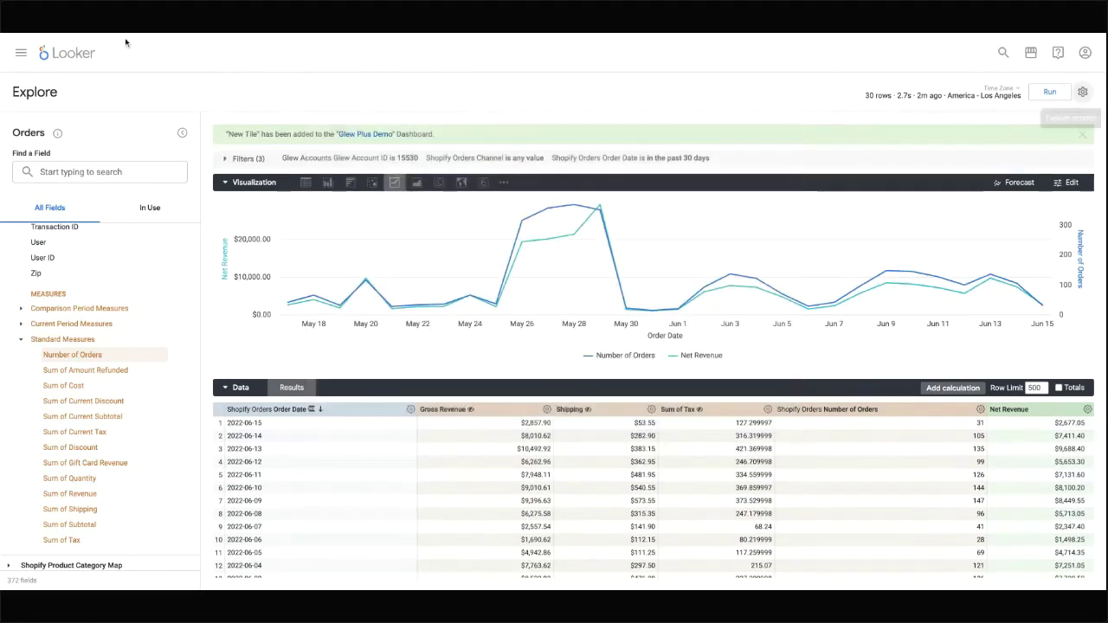
pyautogui.click(344, 133)
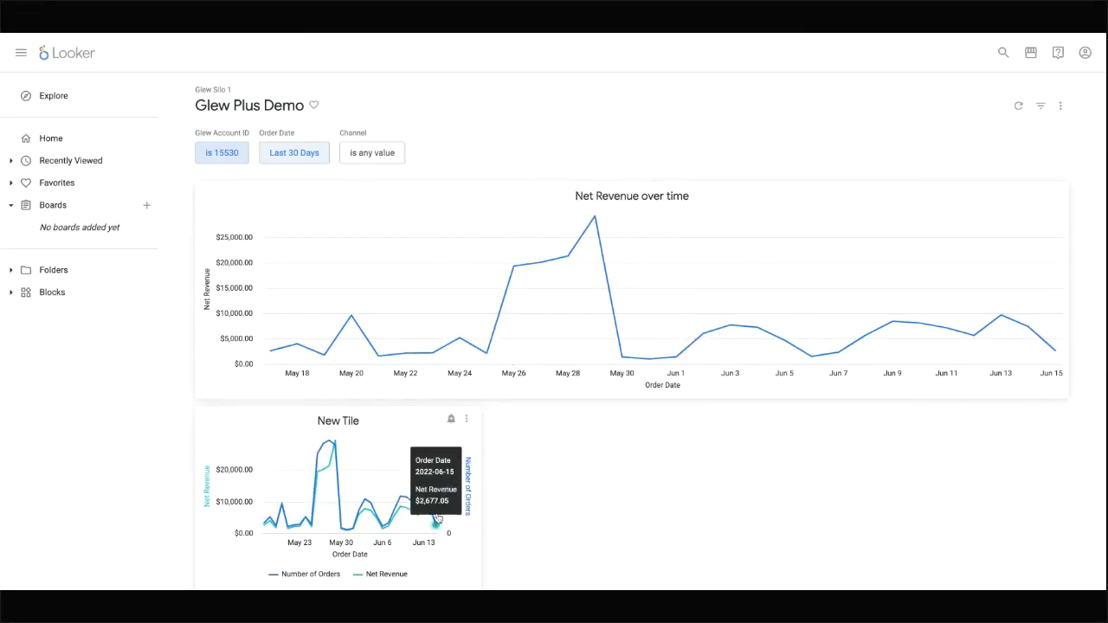
# - Put the dashboard in edit mode and rename the New Tile chart as Net Revenue vs. Orders
pyautogui.tripleClick(343, 421)
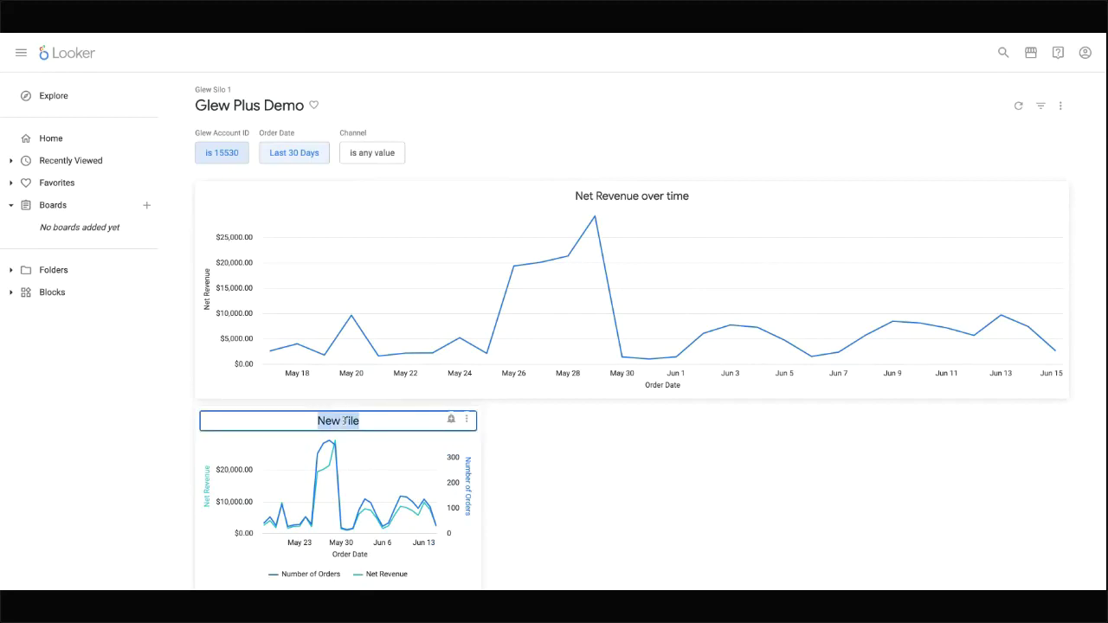
pyautogui.click(1060, 105)
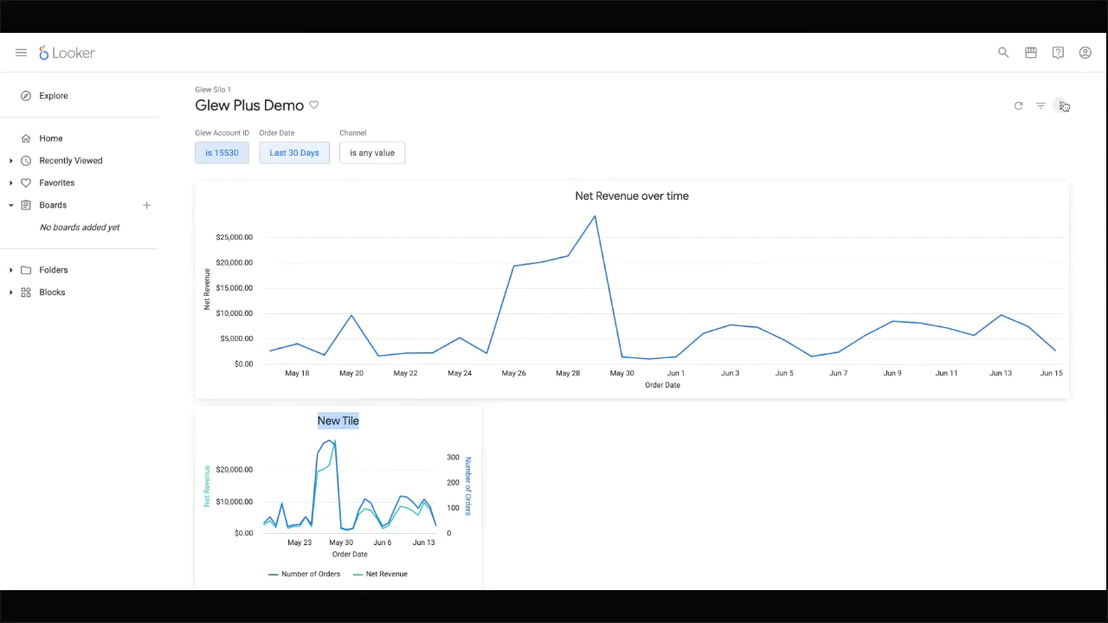
pyautogui.moveTo(589, 243)
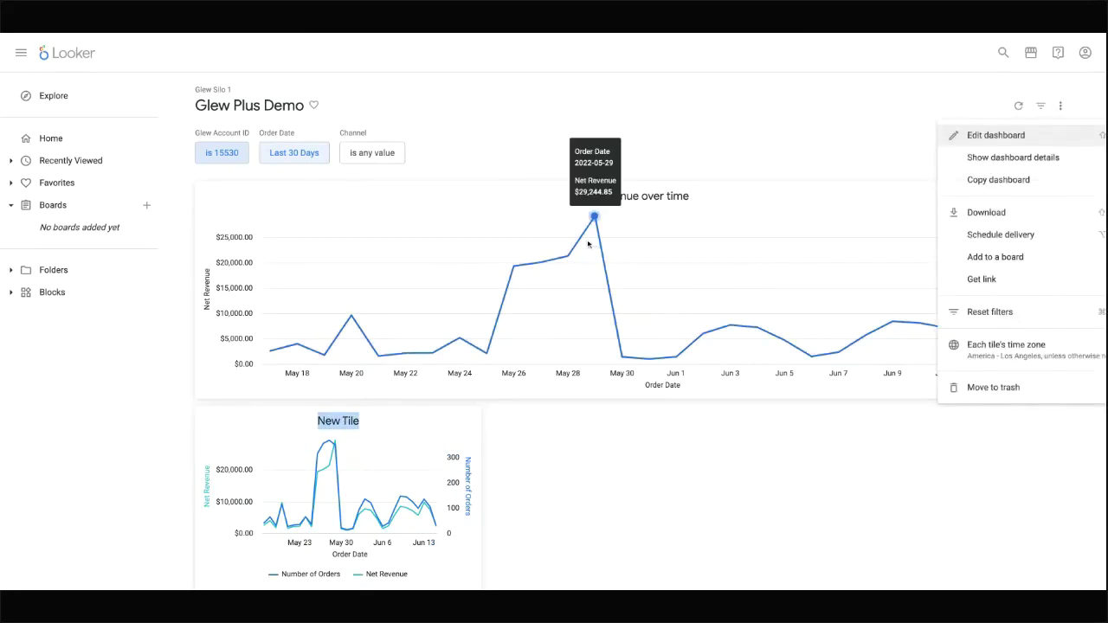
pyautogui.moveTo(548, 276)
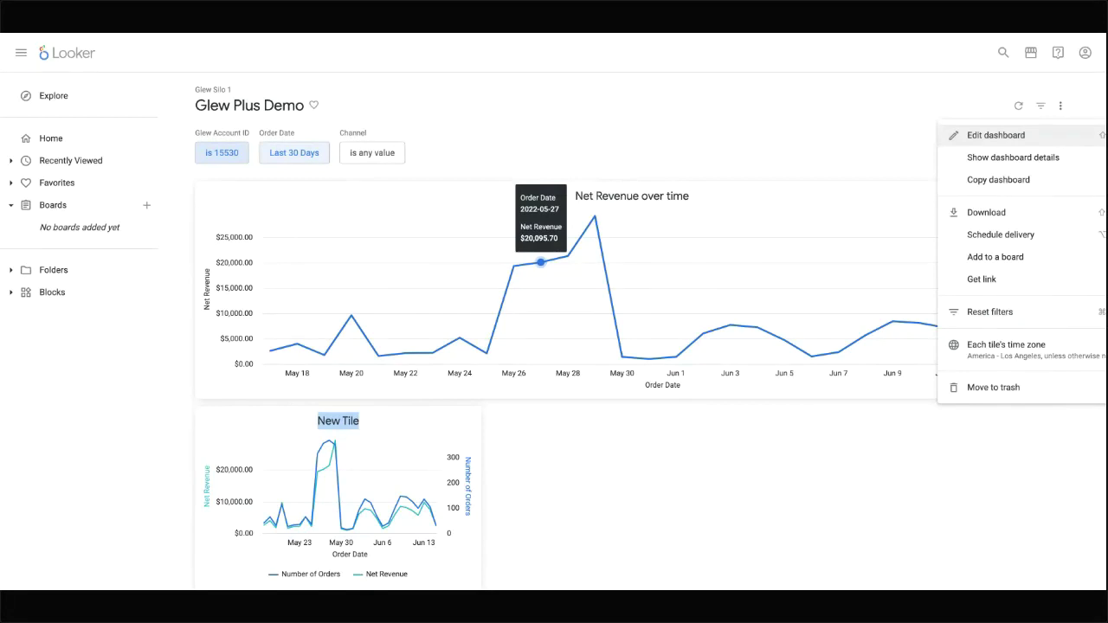
pyautogui.click(995, 136)
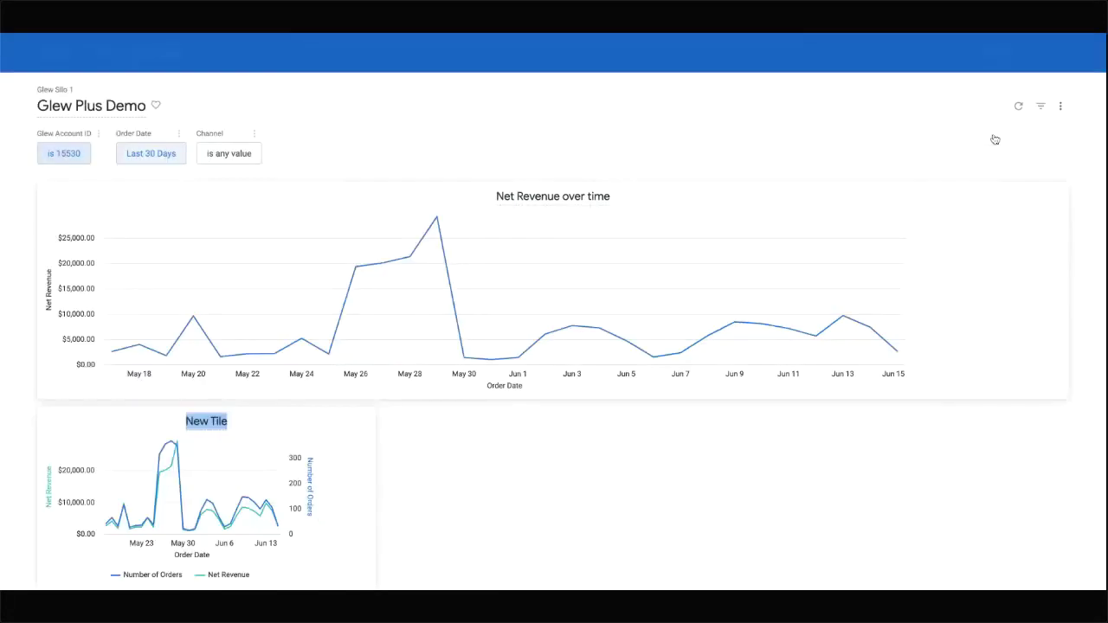
pyautogui.write('Net')
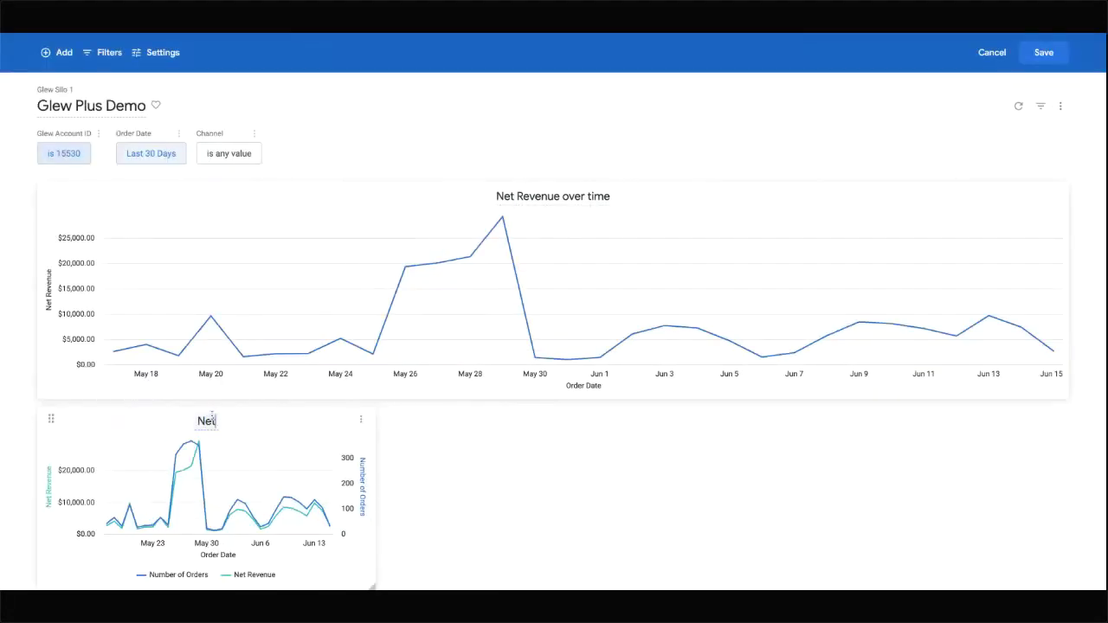
pyautogui.write(' Revenue vs. Ord')
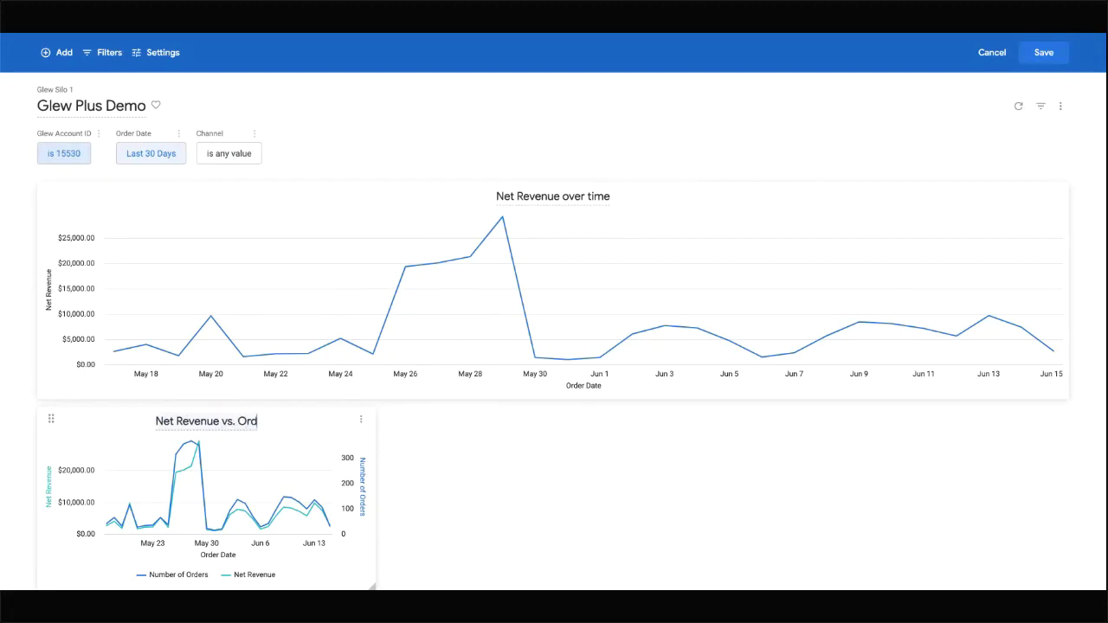
pyautogui.write('ers')
pyautogui.click(442, 453)
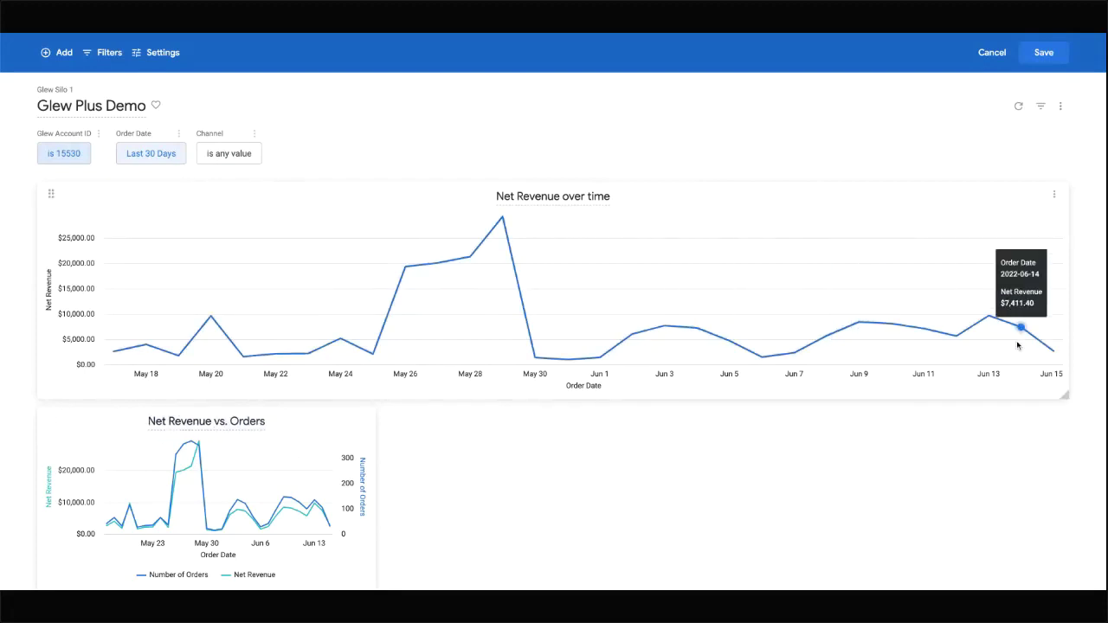
# - Resize the Net Revenue over time and Net Revenue vs. Orders tiles to equal halves side by side, and save the dashboard
pyautogui.moveTo(1063, 392); pyautogui.dragTo(1063, 393)
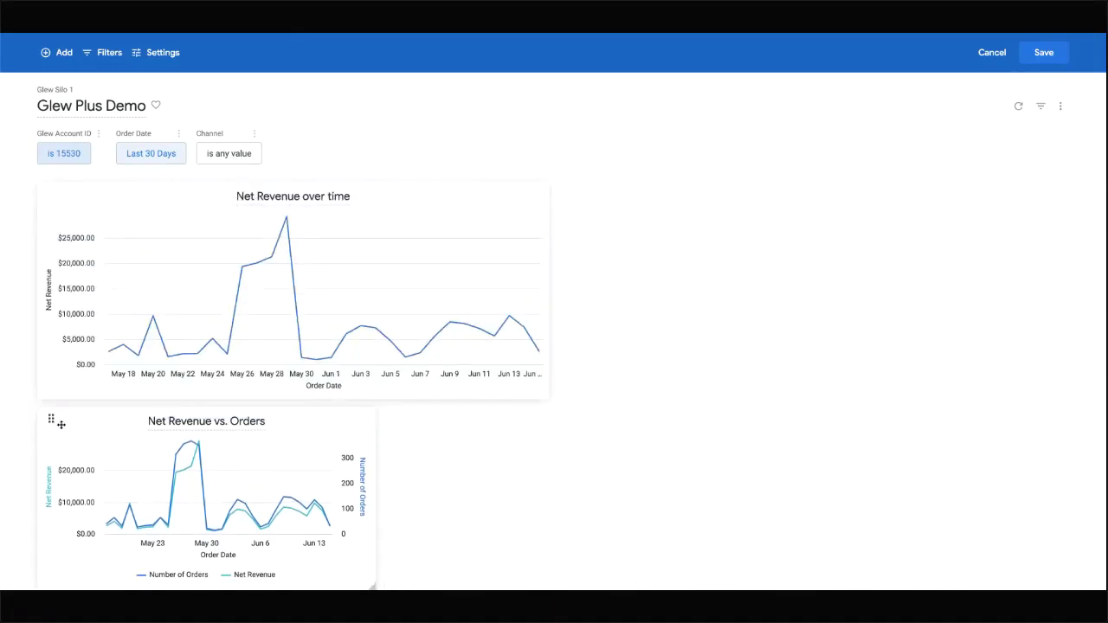
pyautogui.moveTo(50, 419); pyautogui.dragTo(575, 232)
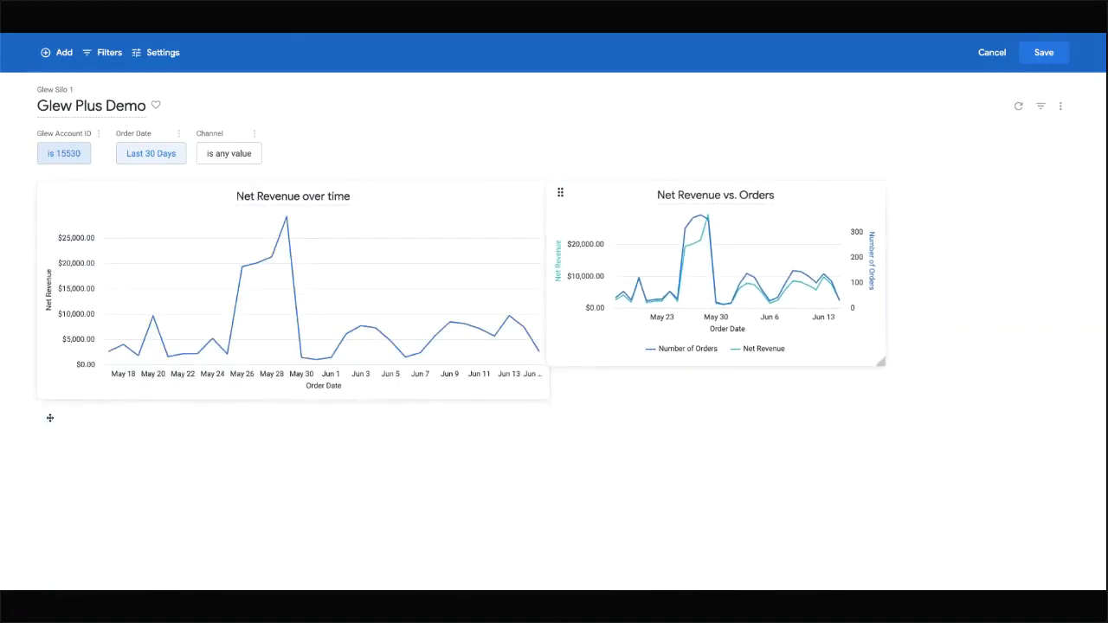
pyautogui.moveTo(892, 363); pyautogui.dragTo(892, 363)
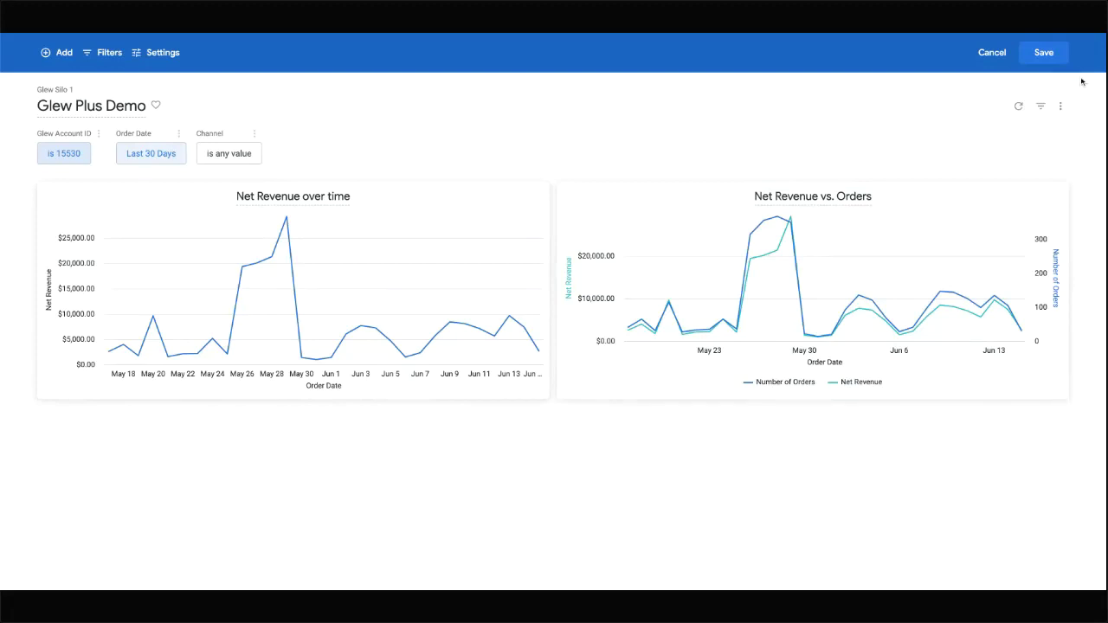
pyautogui.click(1043, 52)
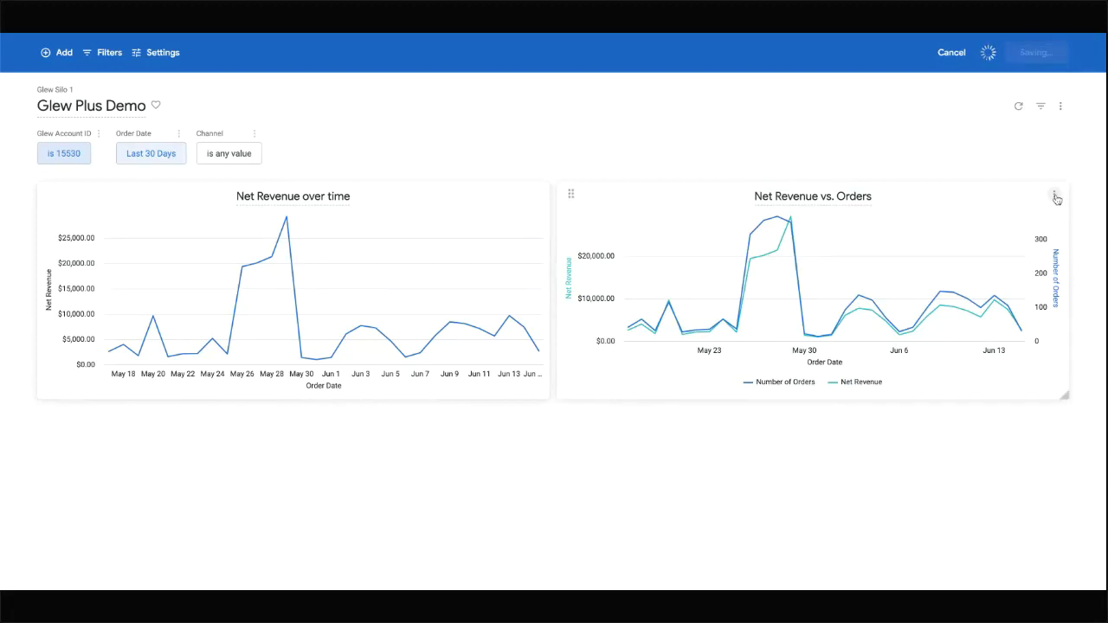
# - Open the Net Revenue vs. Orders tile as an Explore and start merging its results with another query
pyautogui.click(1054, 195)
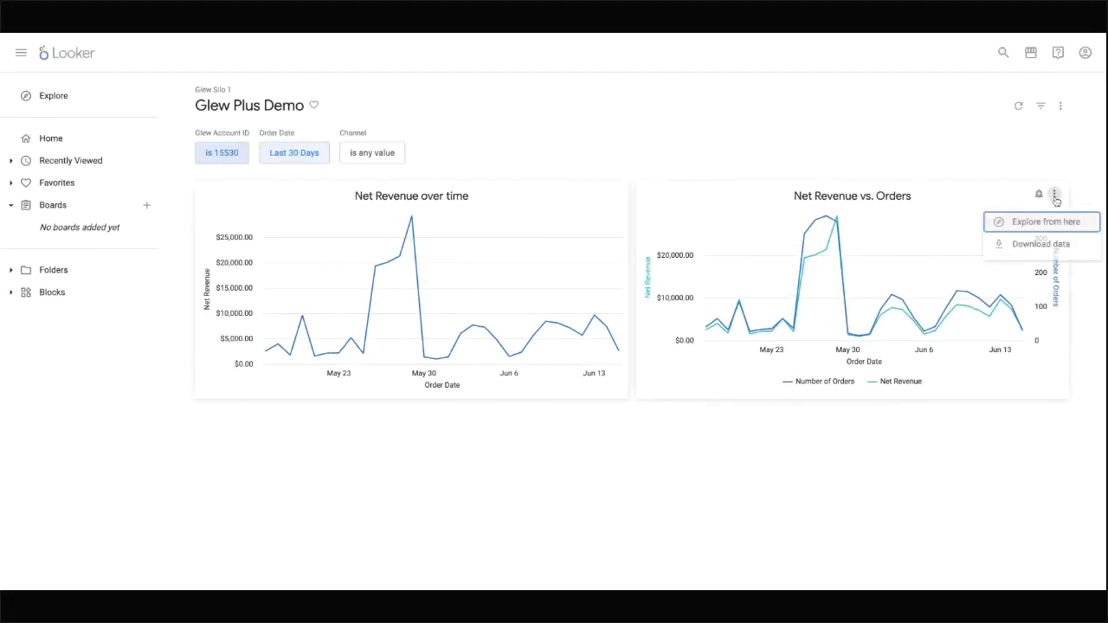
pyautogui.click(1024, 223)
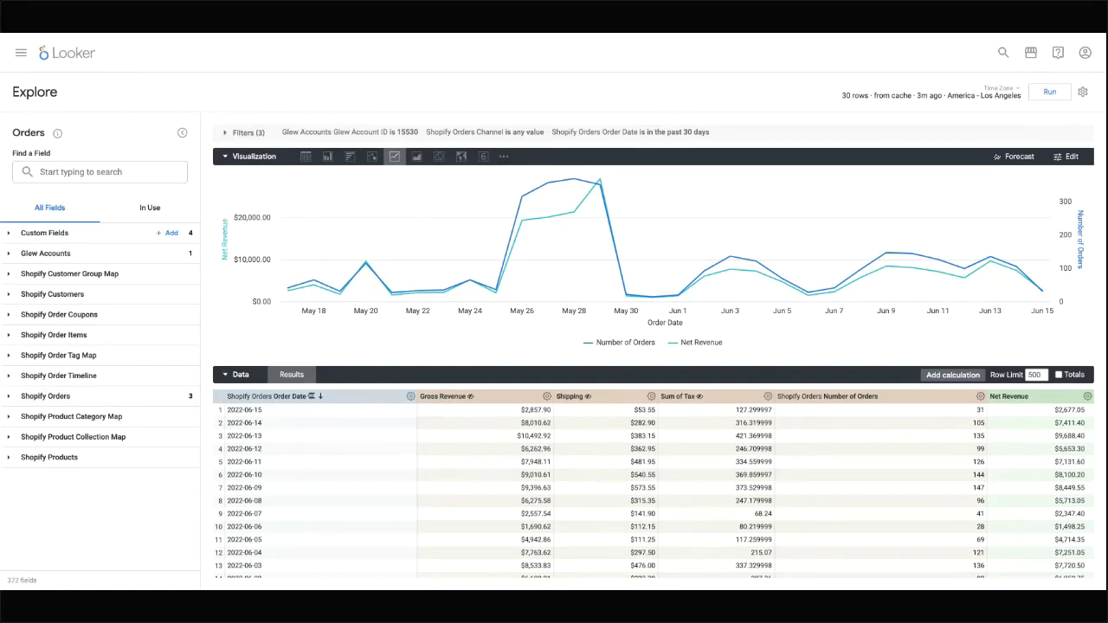
pyautogui.click(1082, 93)
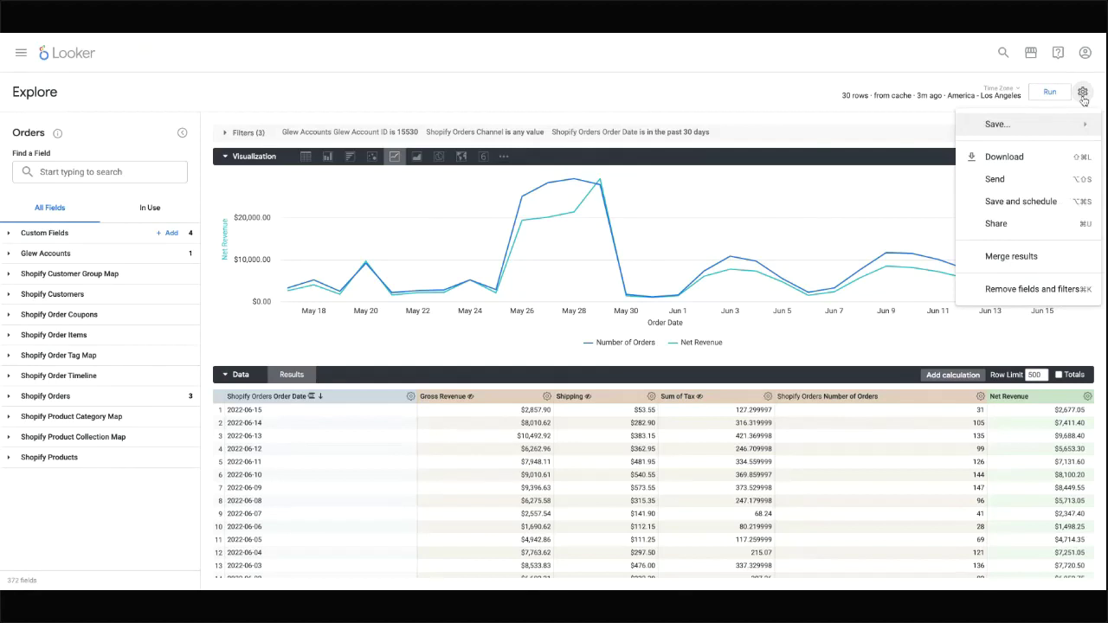
pyautogui.click(1023, 257)
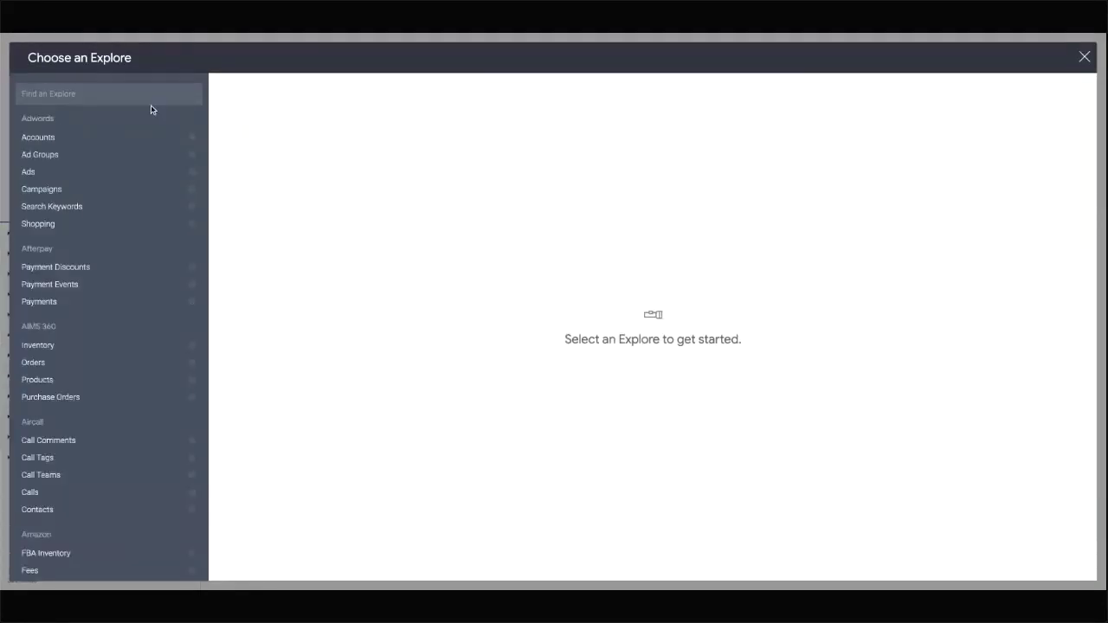
# - Search the Explores for facebook and choose Paid Placements under Facebook Ads as the second source query
pyautogui.scroll(-3, 68, 156)
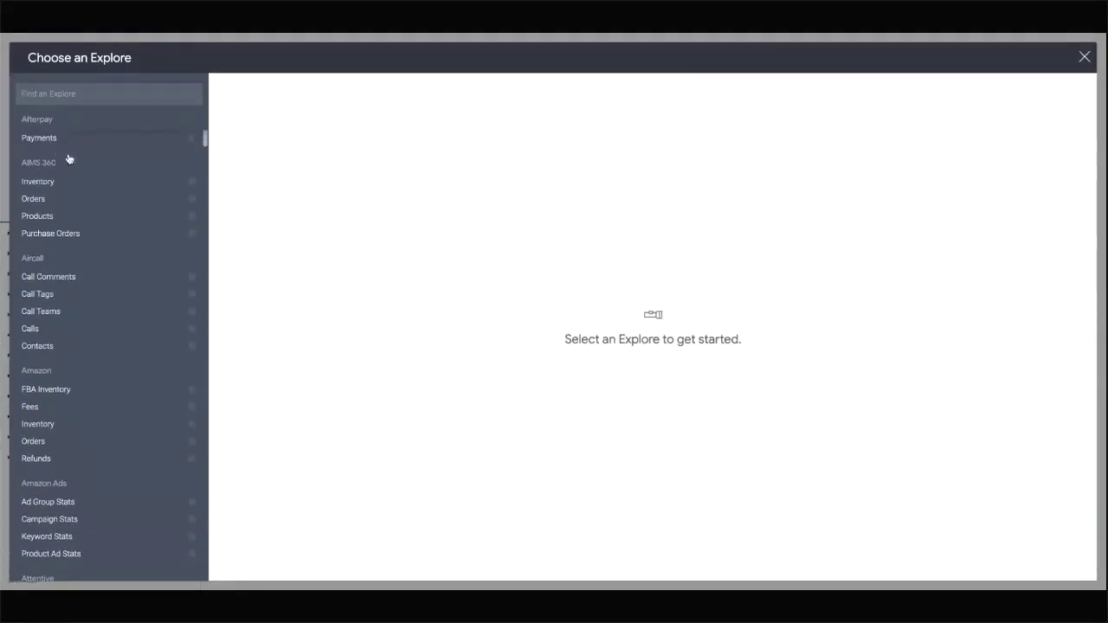
pyautogui.scroll(3, 67, 156)
pyautogui.click(119, 92)
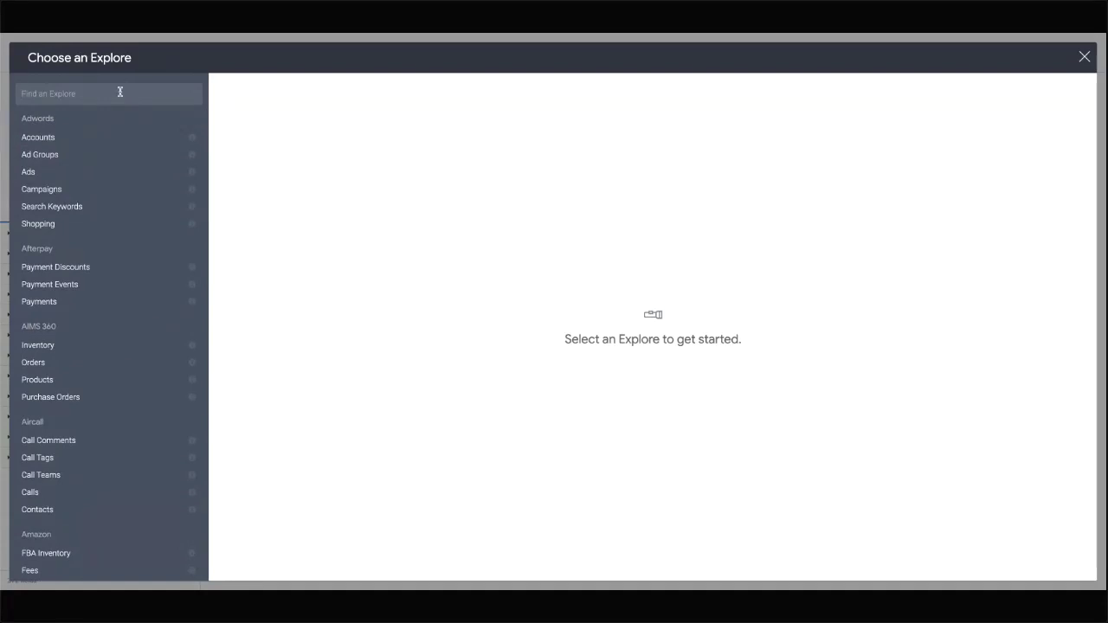
pyautogui.write('facebook')
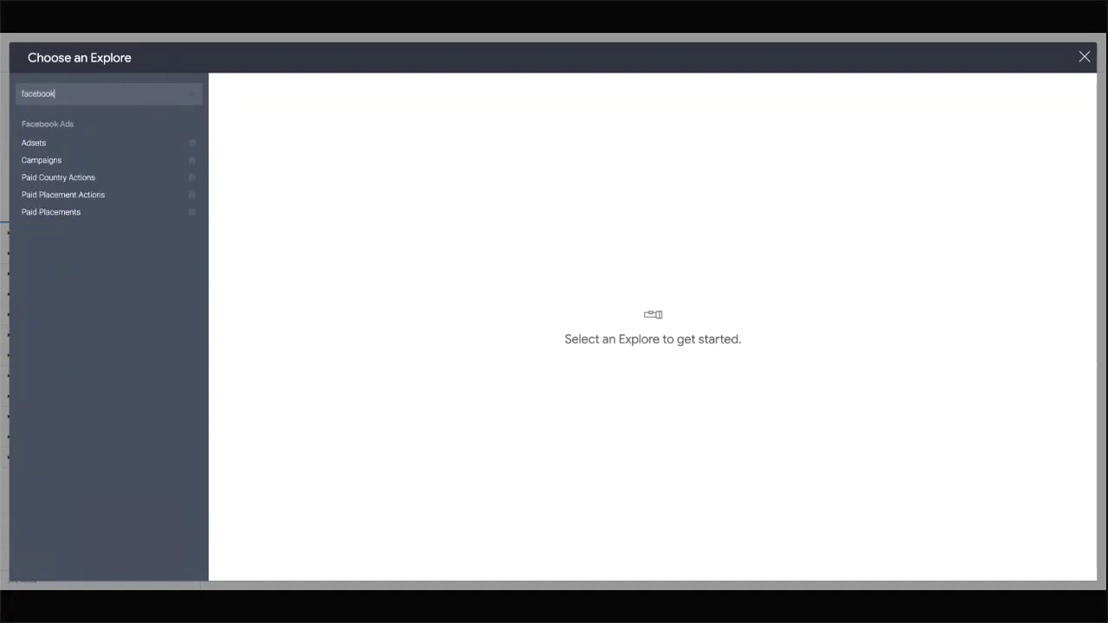
pyautogui.click(48, 213)
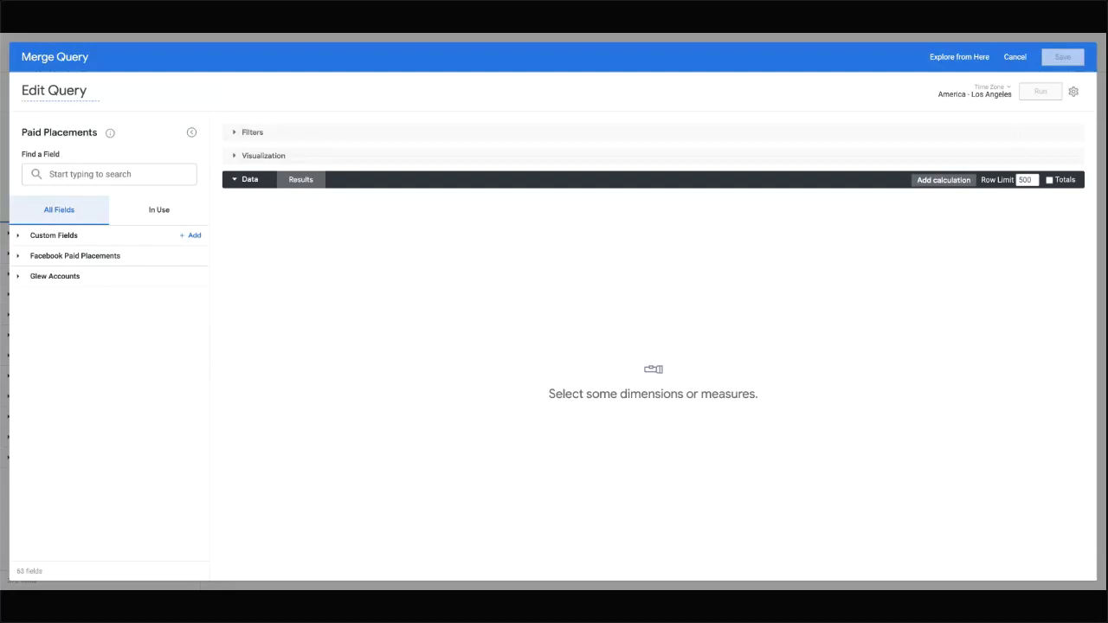
# - Filter the Paid Placements query on Glew Account ID equal to the store's account ID
pyautogui.click(18, 277)
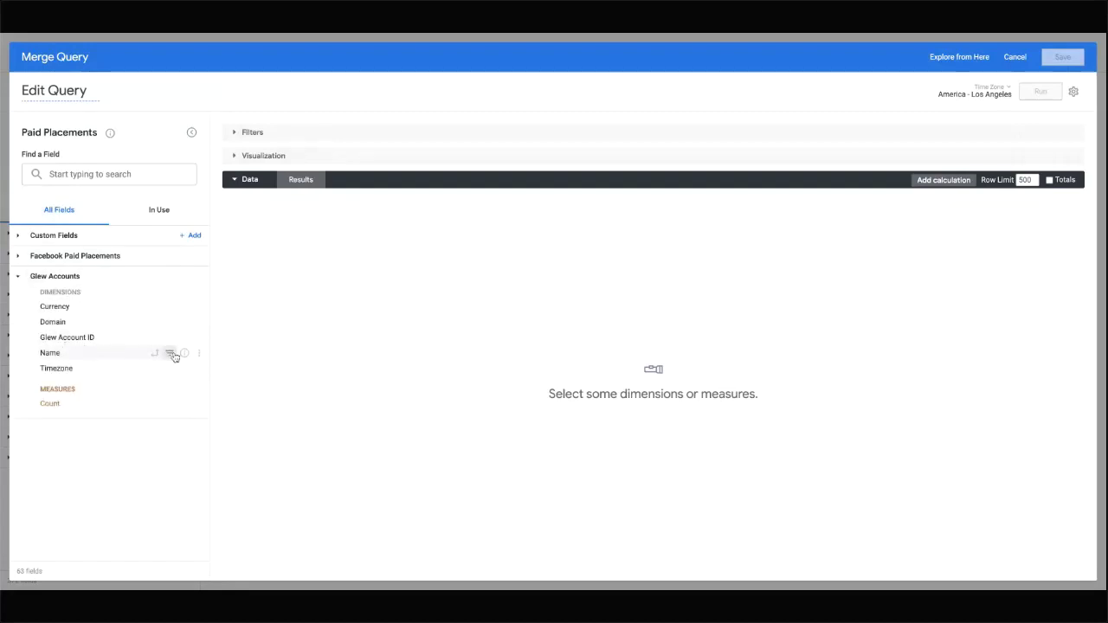
pyautogui.click(170, 354)
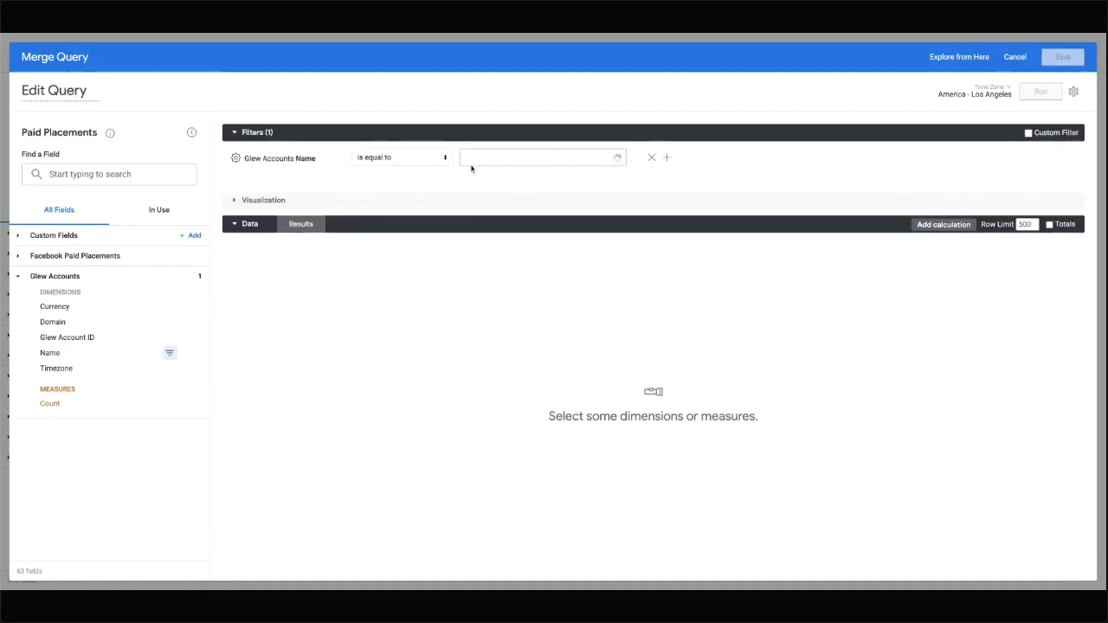
pyautogui.click(651, 158)
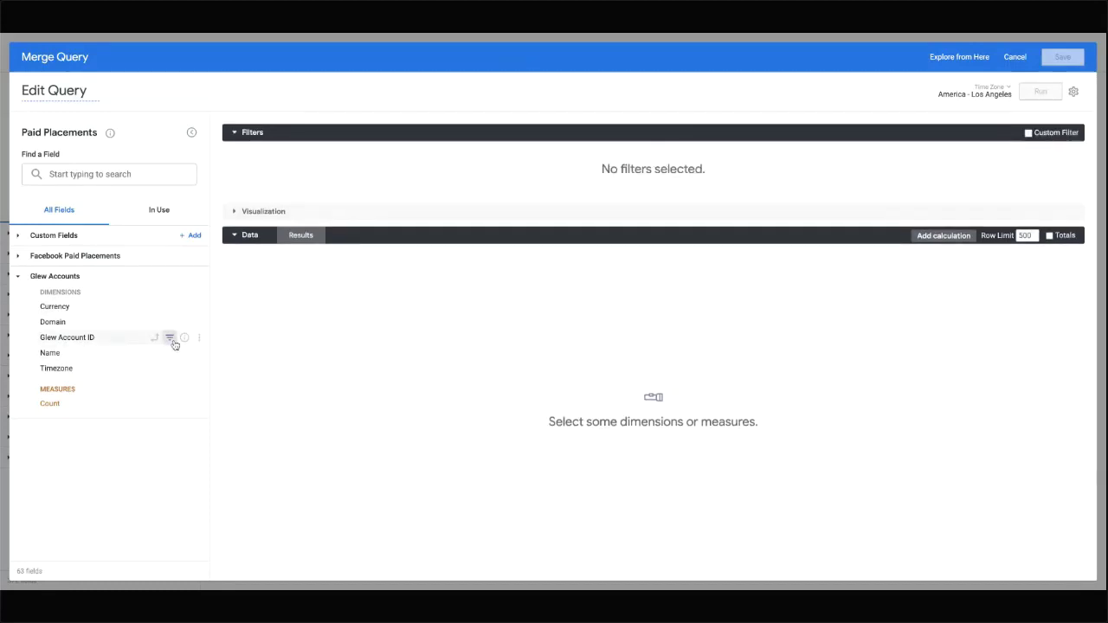
pyautogui.click(169, 338)
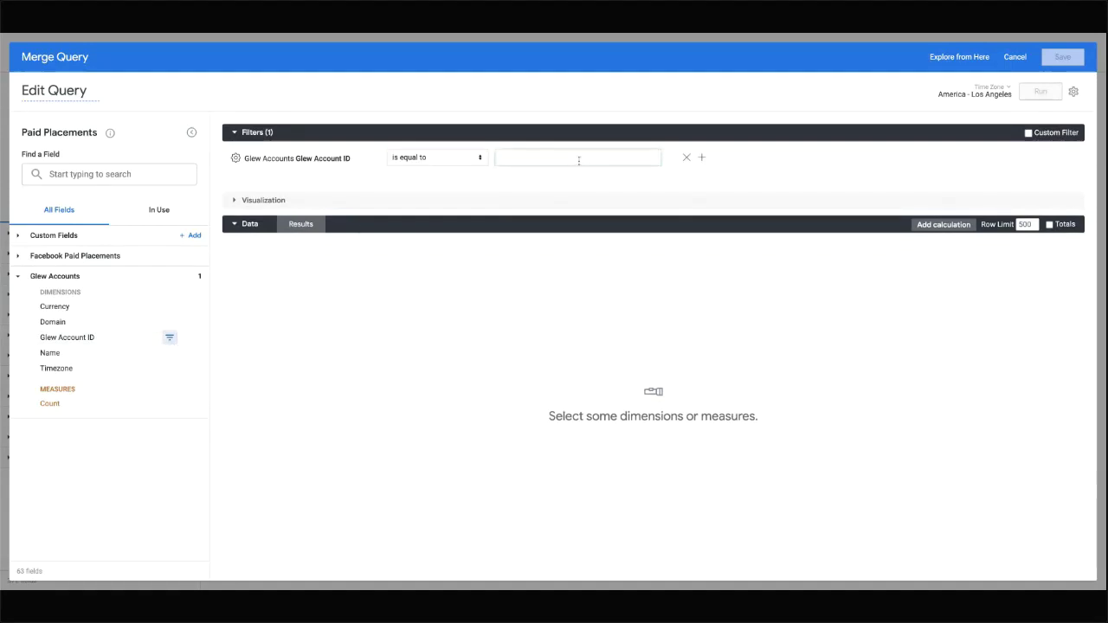
pyautogui.write('15530')
# - Add the Facebook Paid Placements Timestamp Date as a dimension and filter it to the past 30 days
pyautogui.click(21, 256)
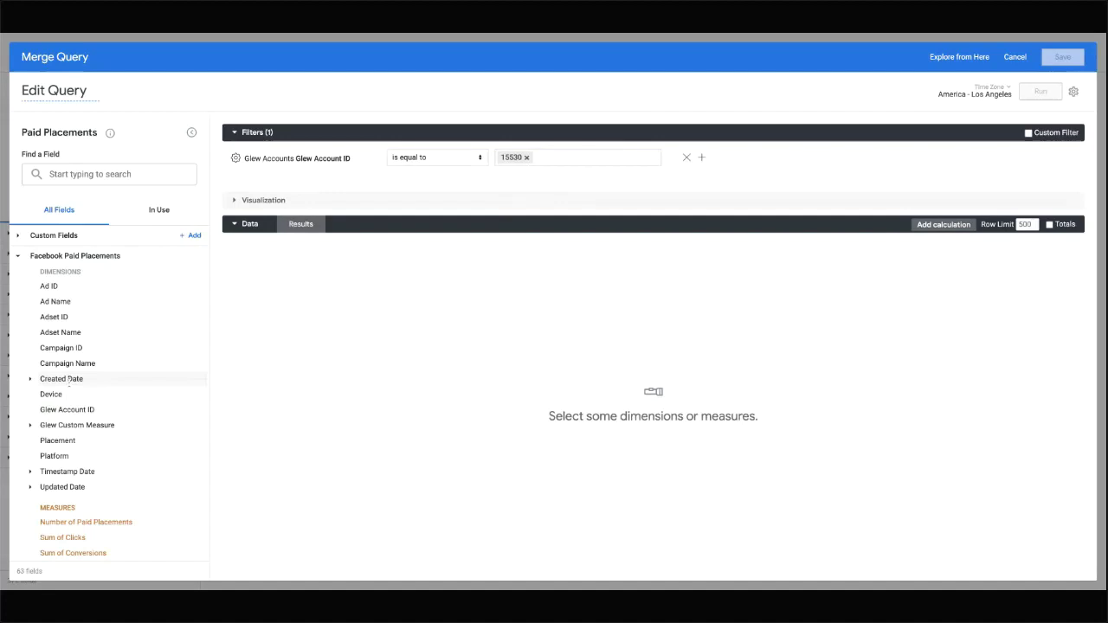
pyautogui.click(31, 471)
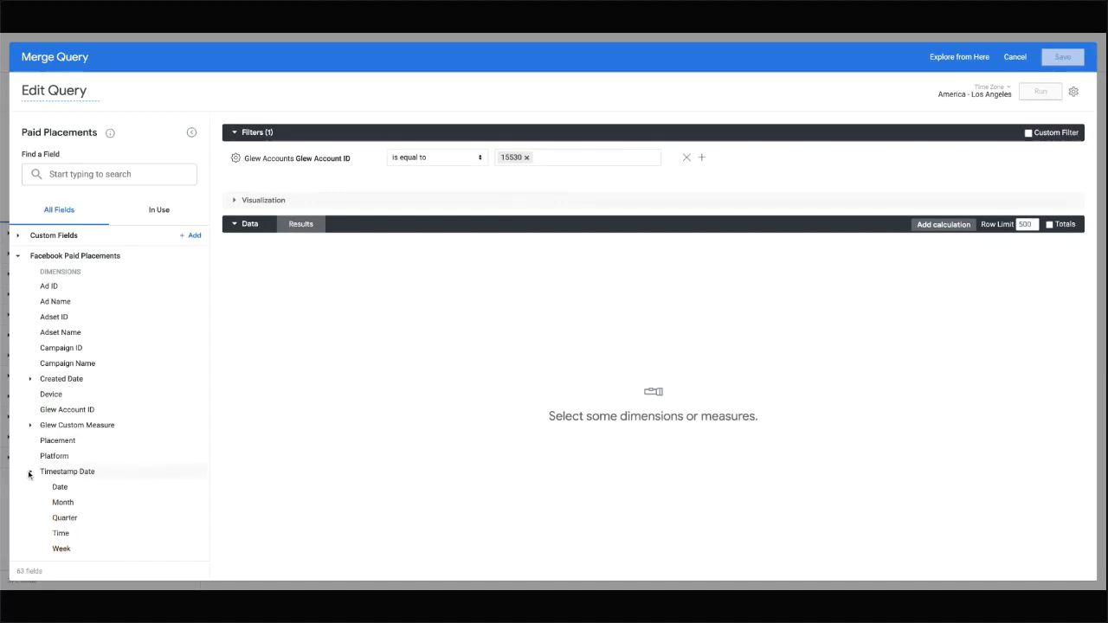
pyautogui.scroll(-2, 109, 430)
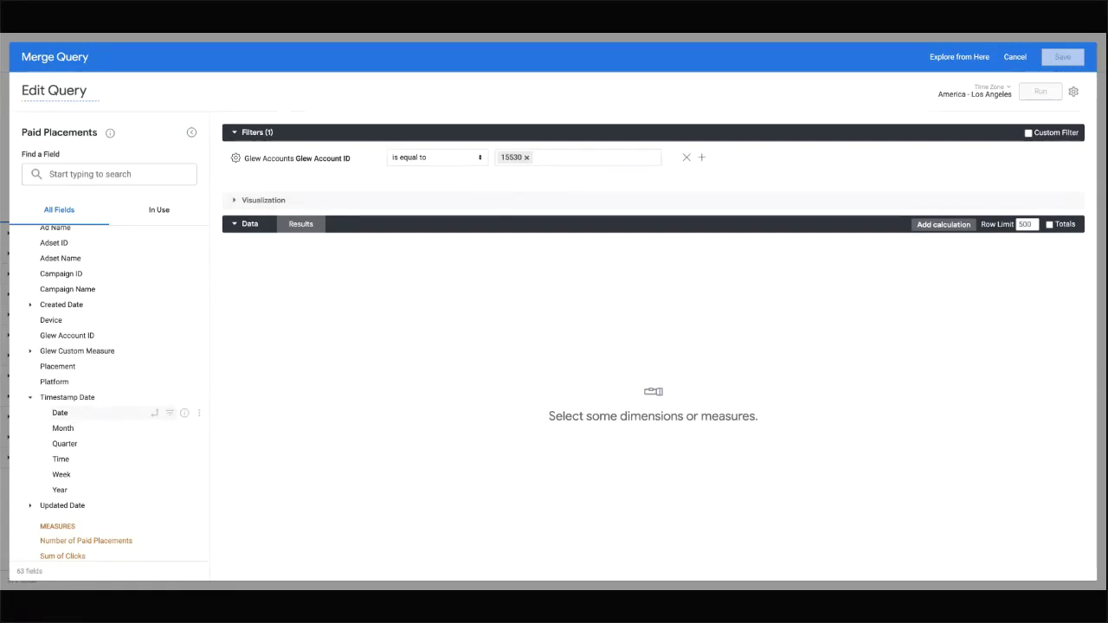
pyautogui.click(121, 412)
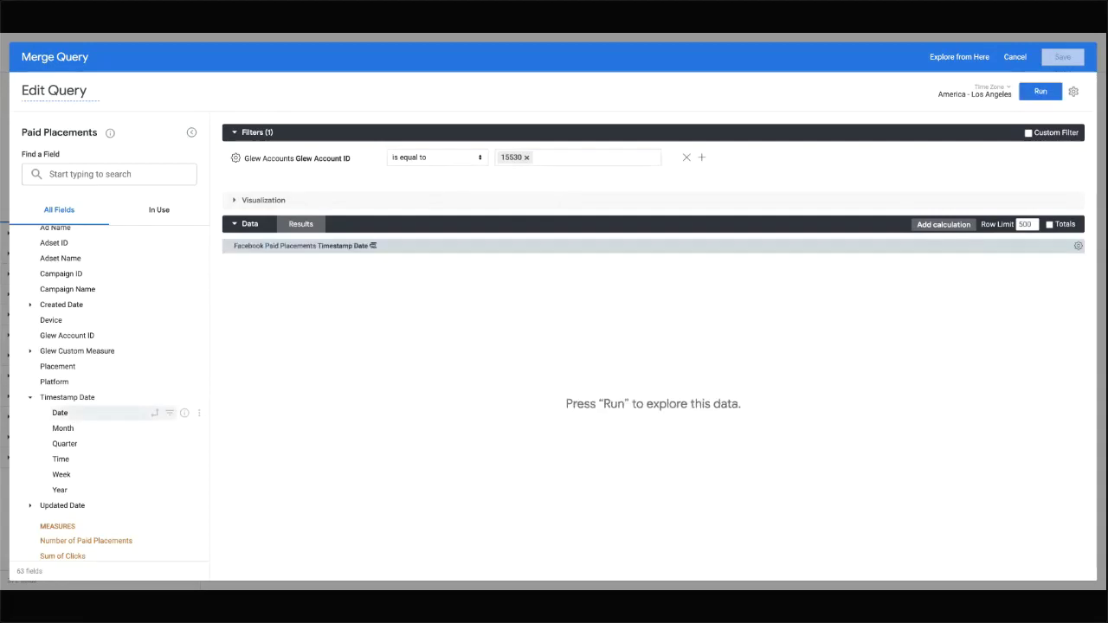
pyautogui.click(171, 413)
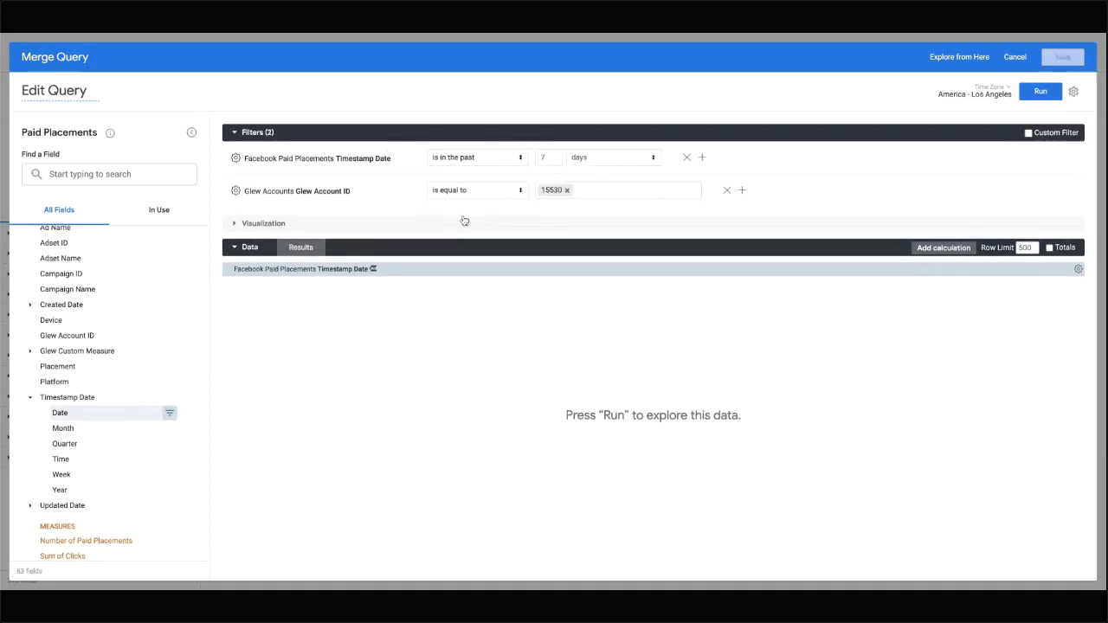
pyautogui.doubleClick(552, 157)
pyautogui.write('30')
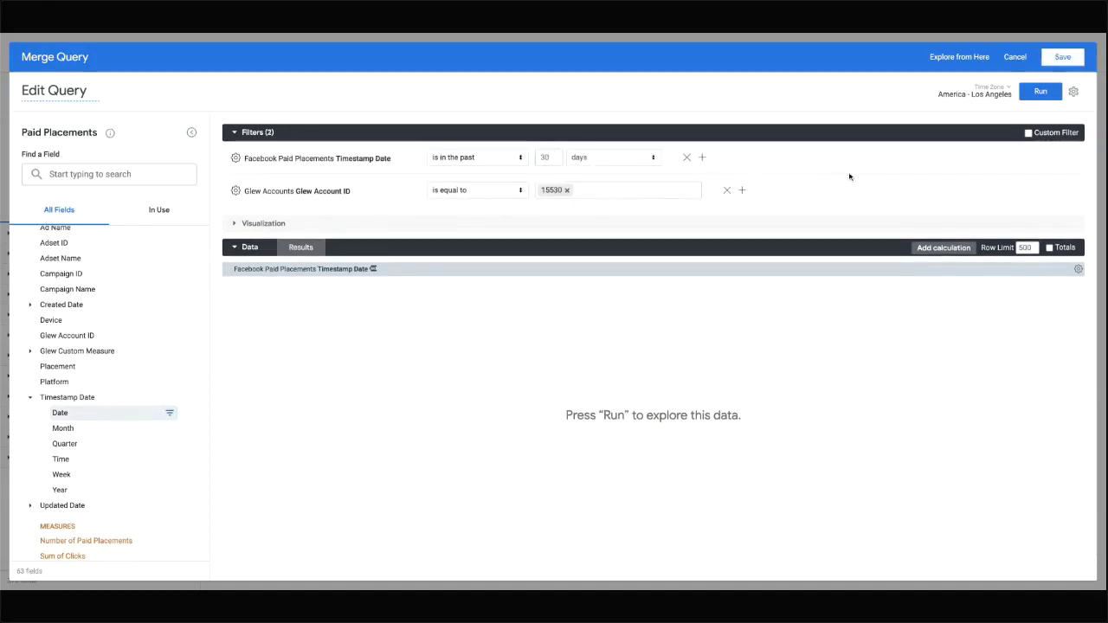
# - Add the Sum of Spend measure to the Paid Placements query, run it and save it into the merge
pyautogui.scroll(-5, 149, 398)
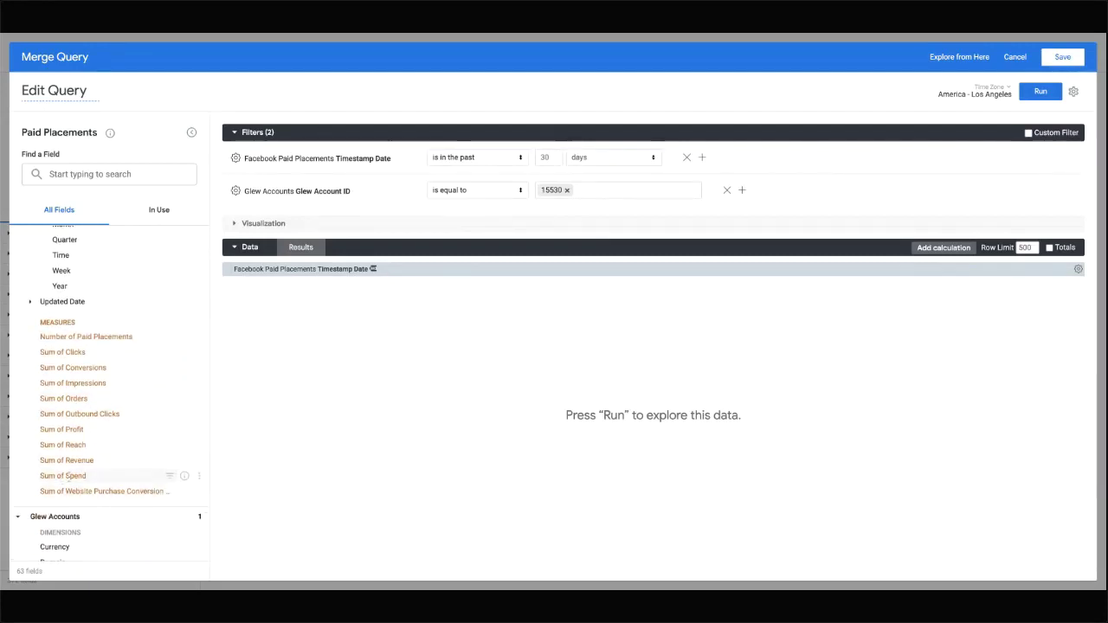
pyautogui.click(64, 476)
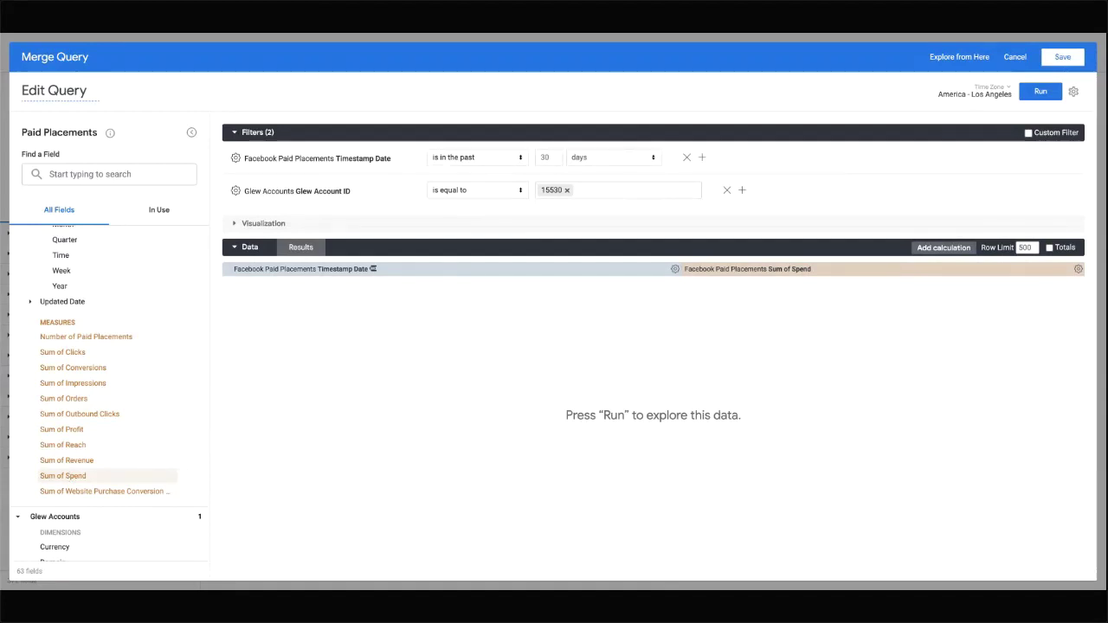
pyautogui.click(1040, 93)
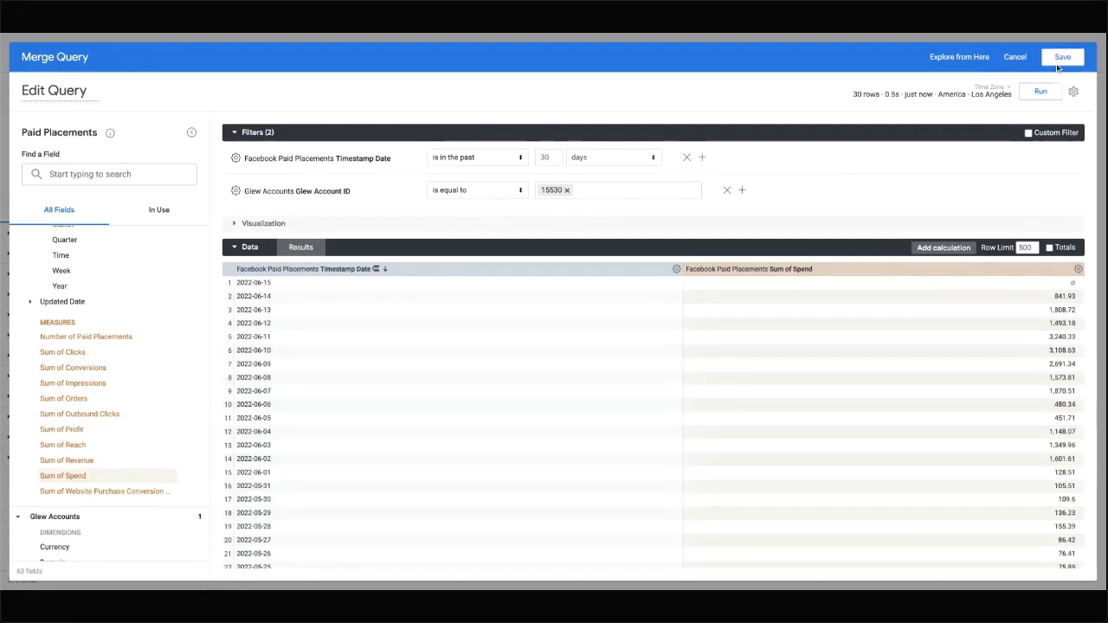
pyautogui.click(1063, 58)
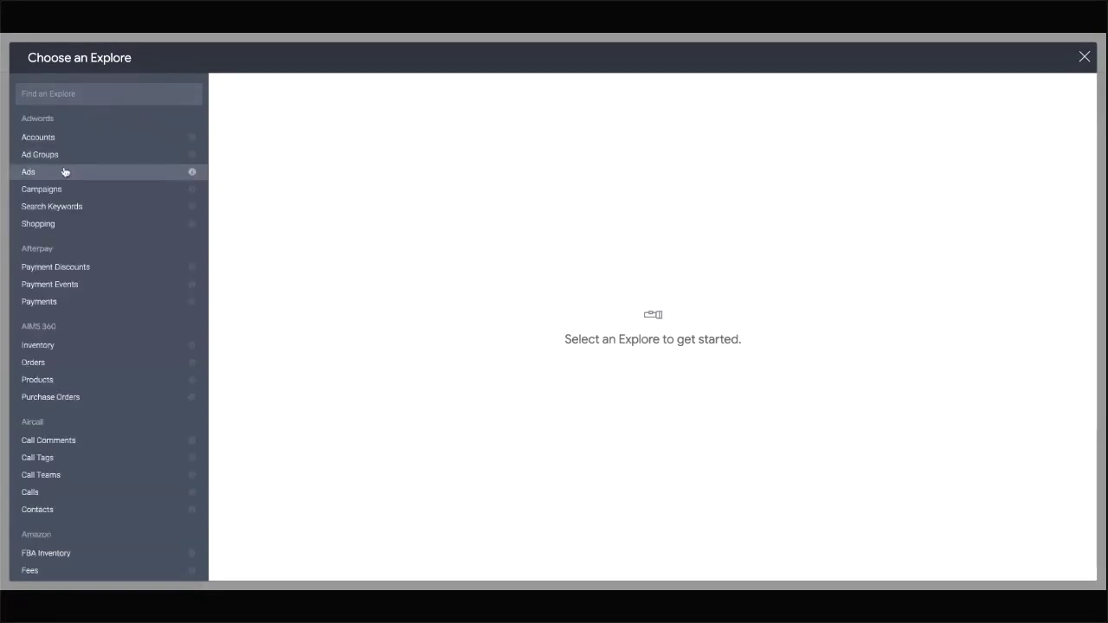
# - Choose the Adwords Campaigns Explore as the third source query and filter it on the store's Glew Account ID
pyautogui.click(59, 193)
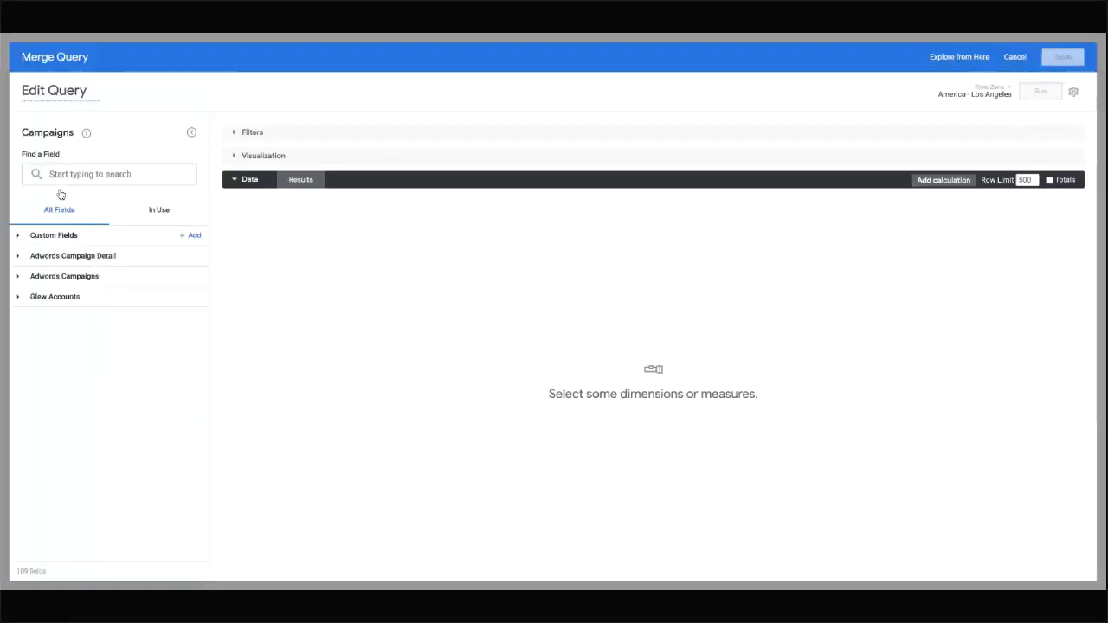
pyautogui.click(26, 300)
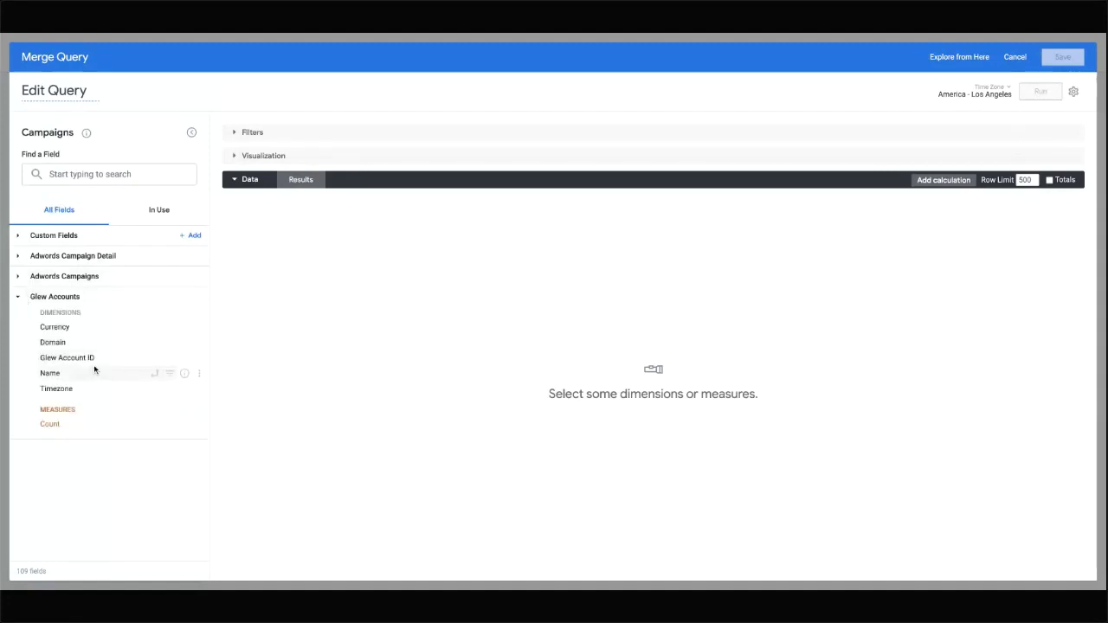
pyautogui.click(169, 358)
pyautogui.click(510, 156)
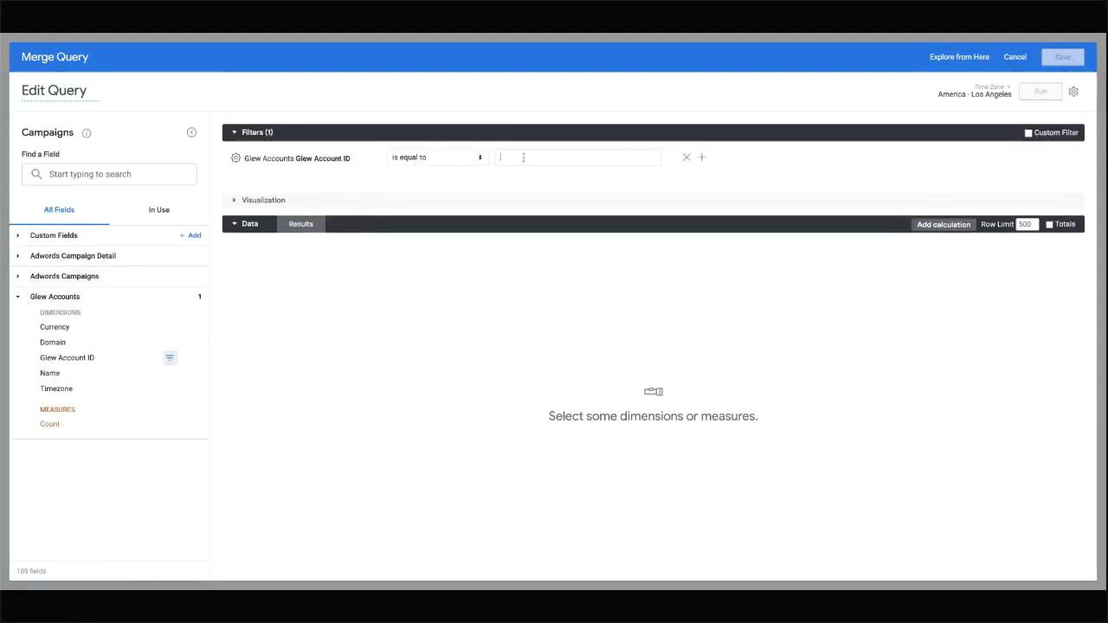
pyautogui.write('15530')
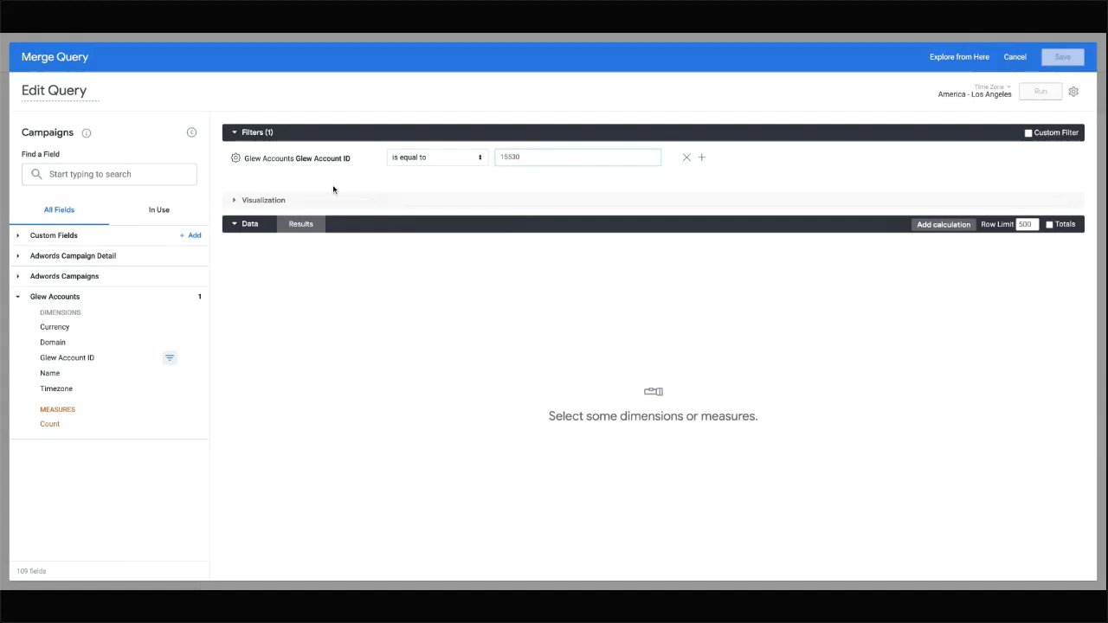
# - Add the Adwords Campaigns Timestamp Date as a dimension and filter it to the past 30 days
pyautogui.click(18, 278)
pyautogui.scroll(-5, 66, 317)
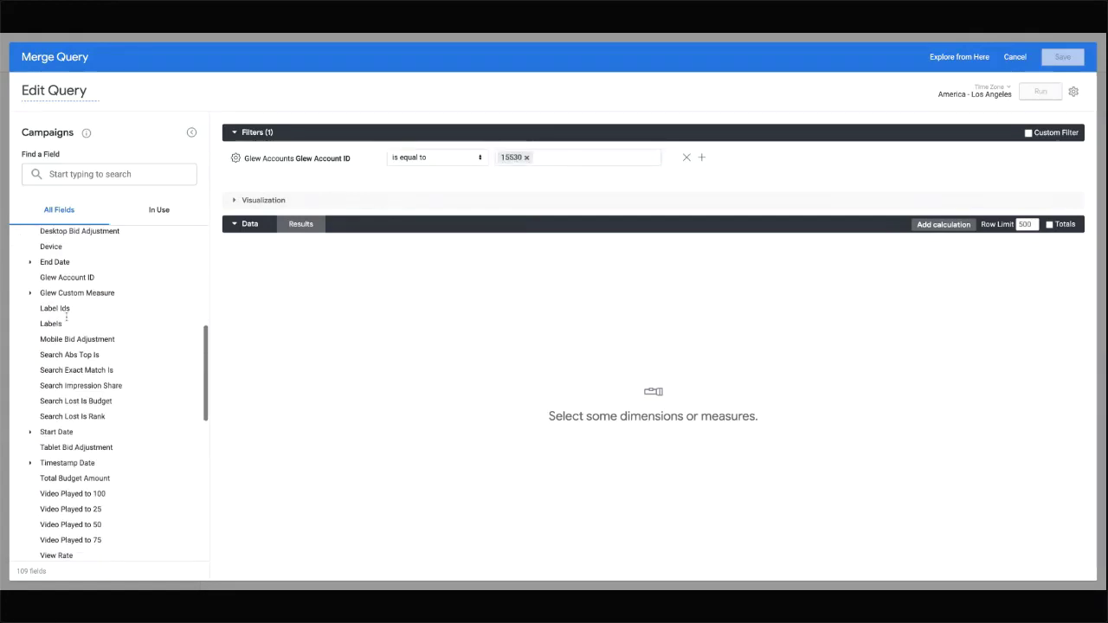
pyautogui.click(31, 464)
pyautogui.click(53, 477)
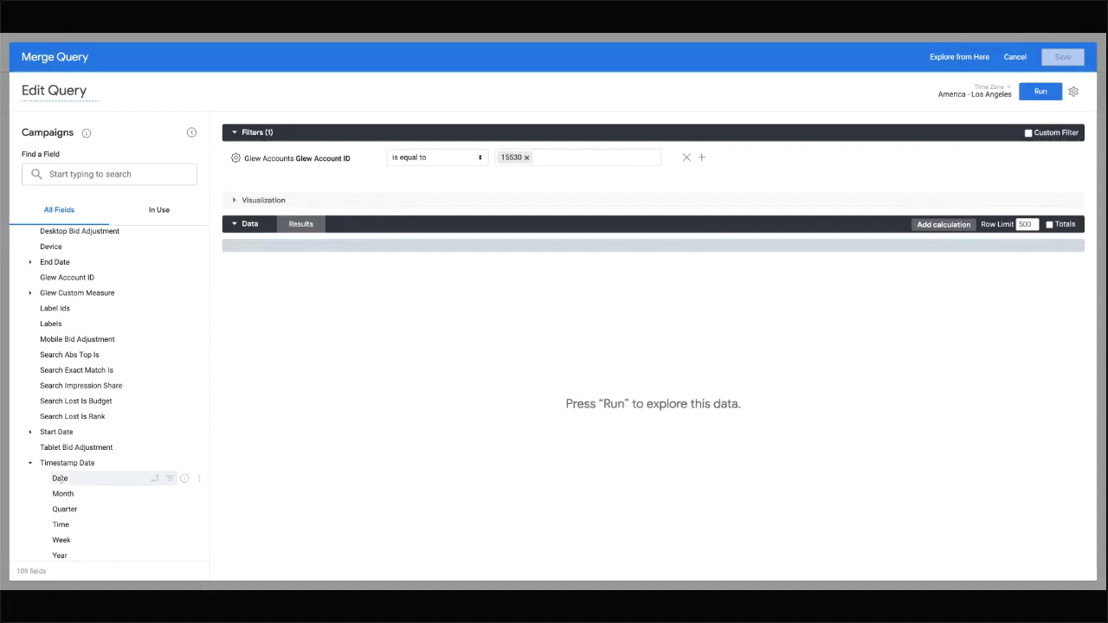
pyautogui.click(169, 477)
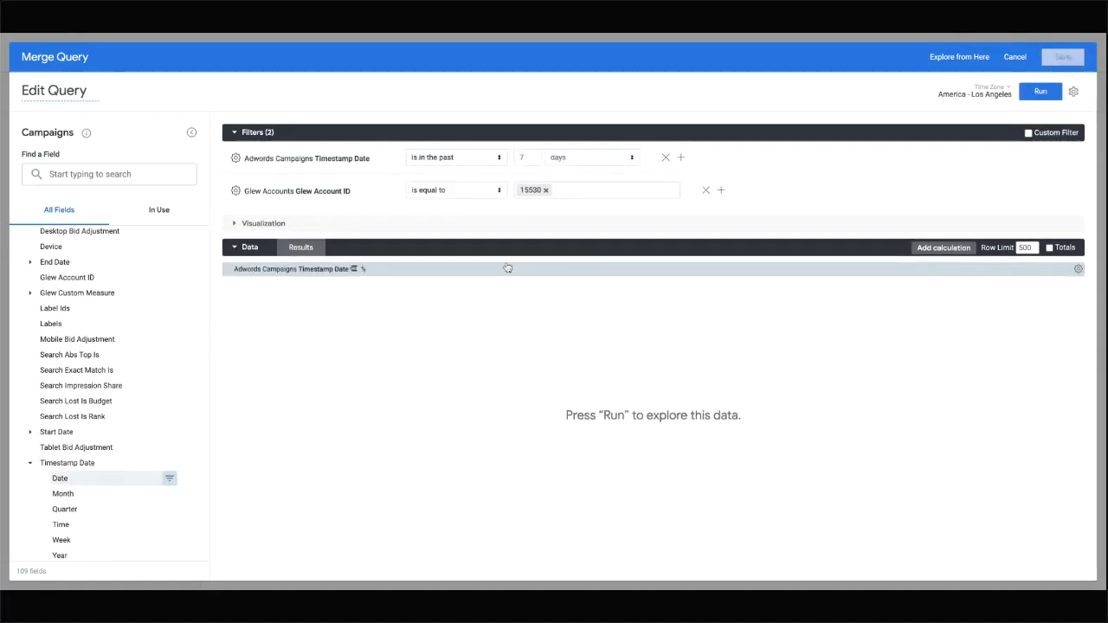
pyautogui.doubleClick(523, 158)
pyautogui.write('30')
# - Add the Sum of Cost measure to the Adwords Campaigns query, run it and save it into the merge
pyautogui.scroll(-10, 116, 355)
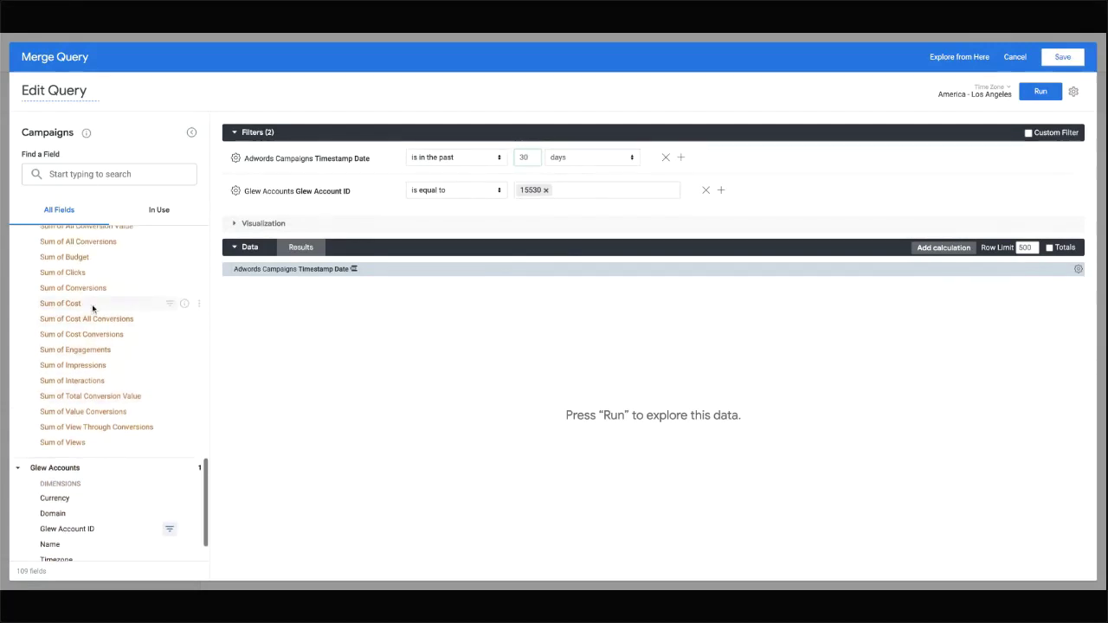
pyautogui.click(91, 301)
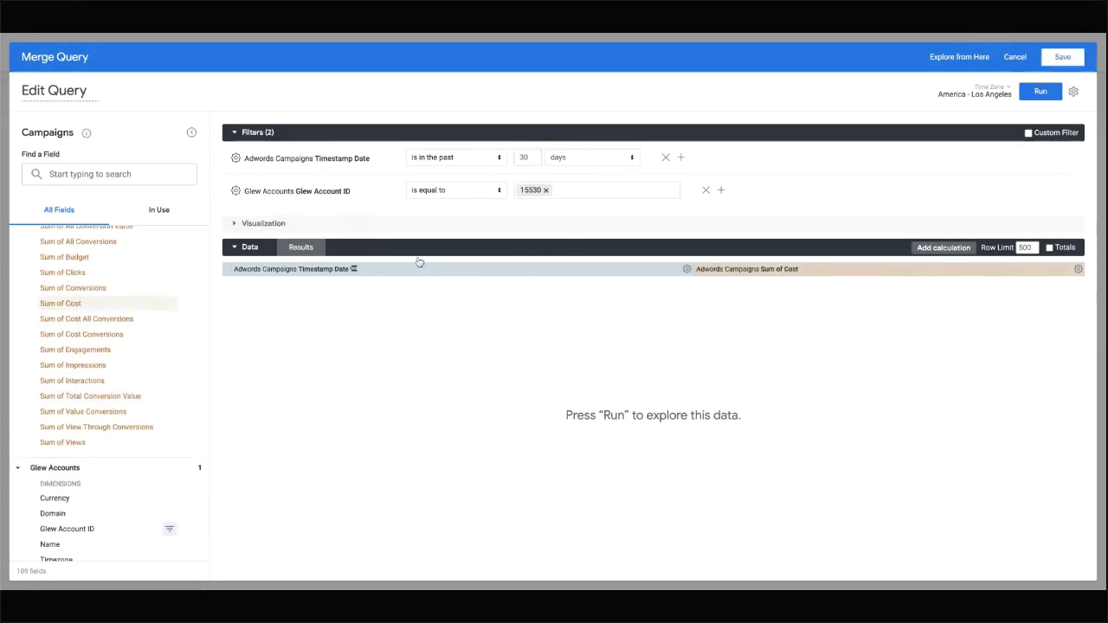
pyautogui.click(1047, 94)
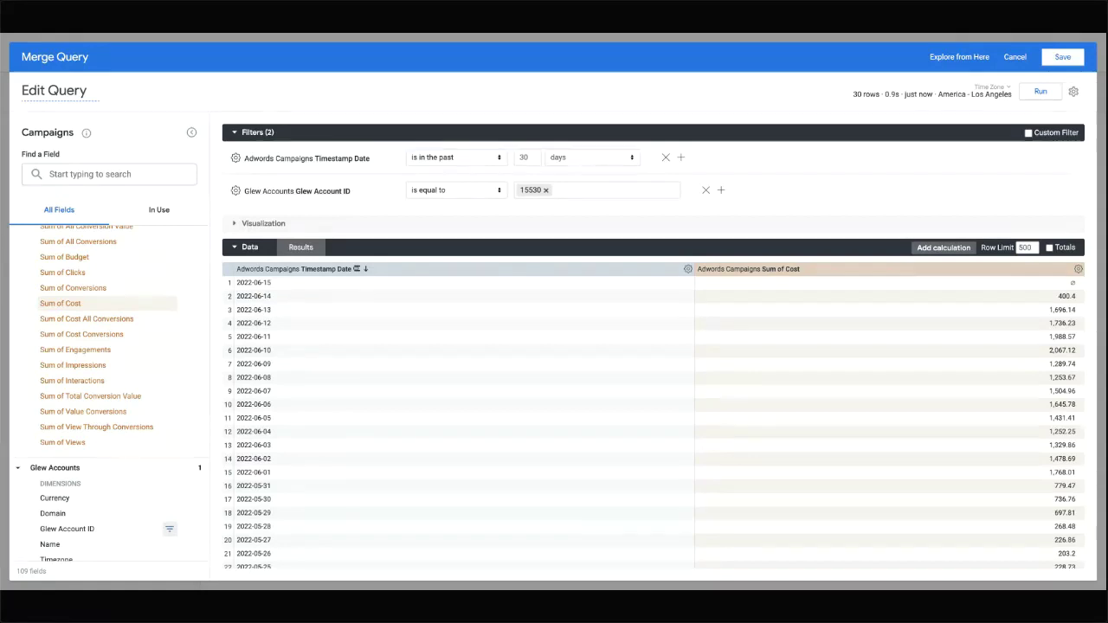
pyautogui.click(1062, 57)
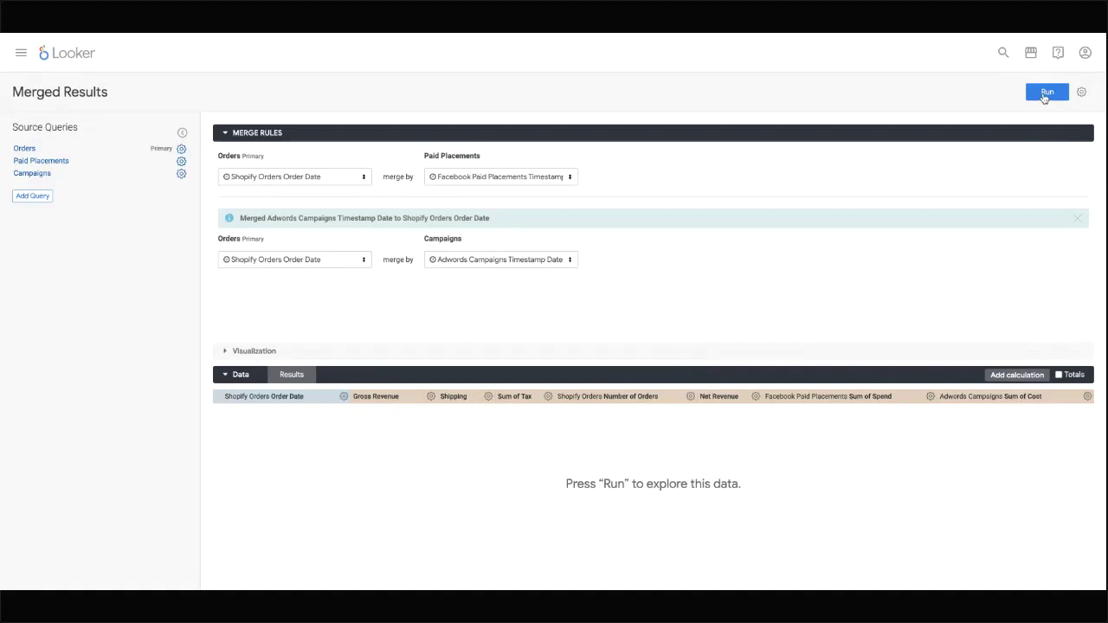
# - Run the merged query and start a table calculation adding Facebook Paid Placements Sum of Spend to Adwords Campaigns Sum of Cost
pyautogui.click(1044, 96)
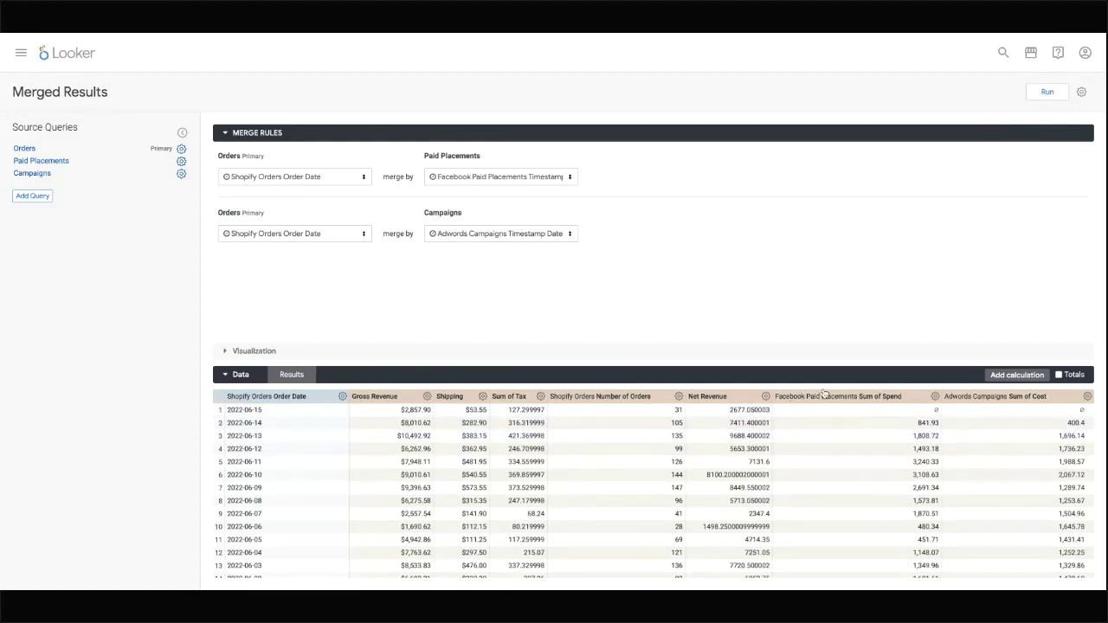
pyautogui.click(1017, 375)
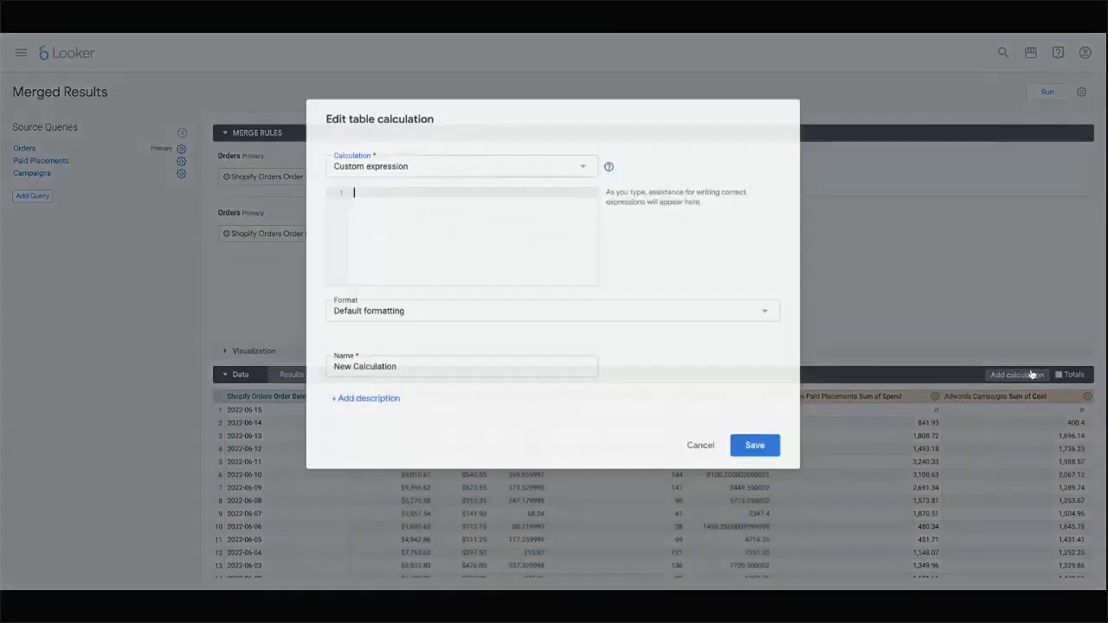
pyautogui.write('spend')
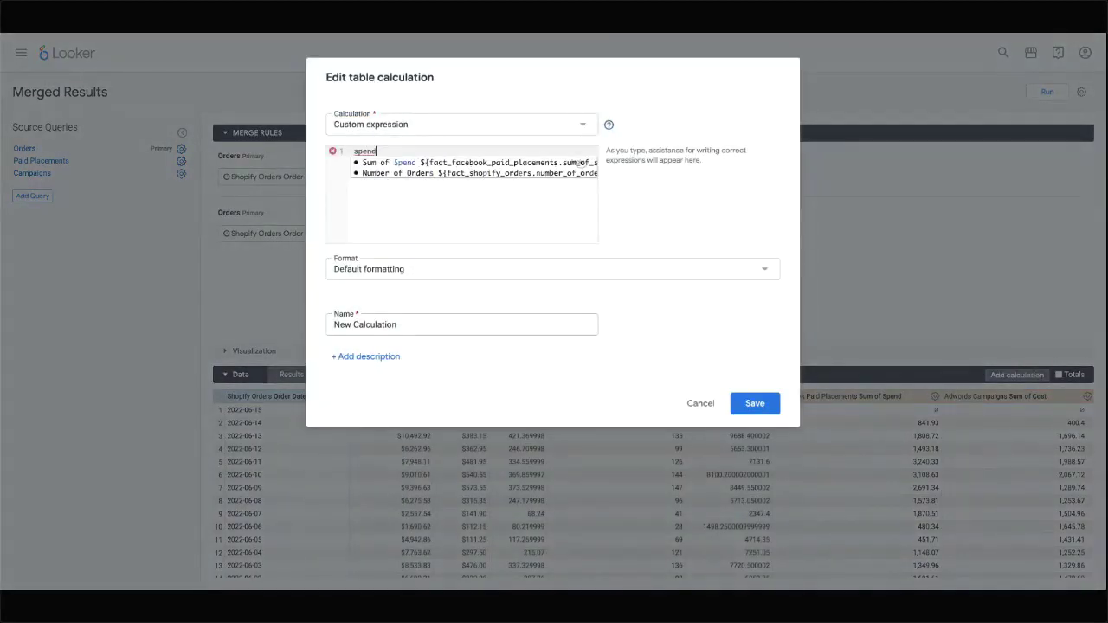
pyautogui.click(457, 163)
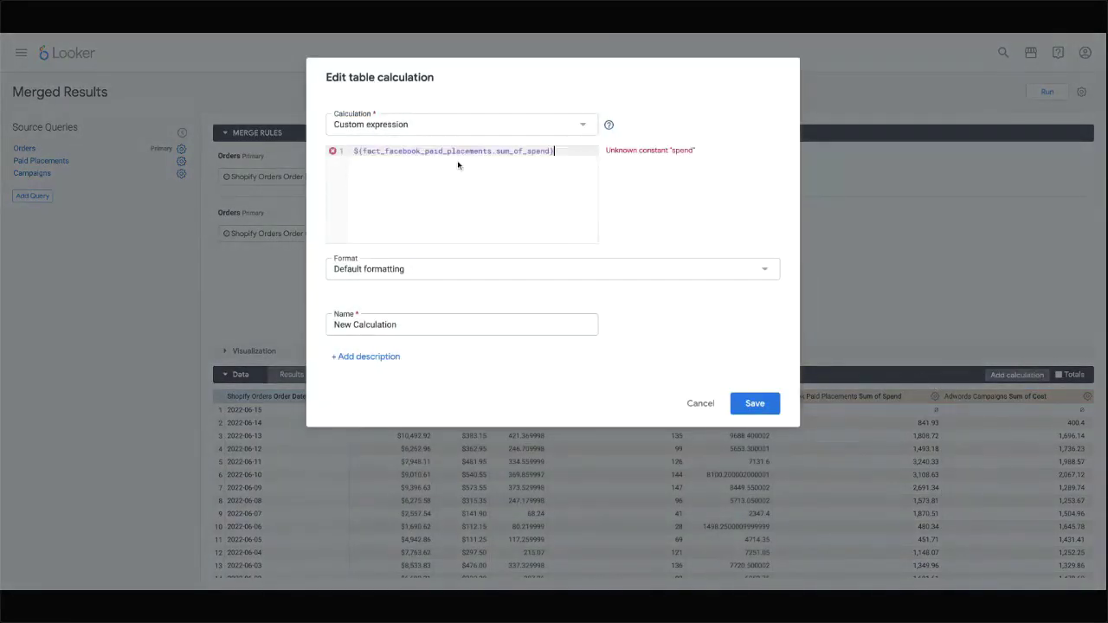
pyautogui.write('+cost')
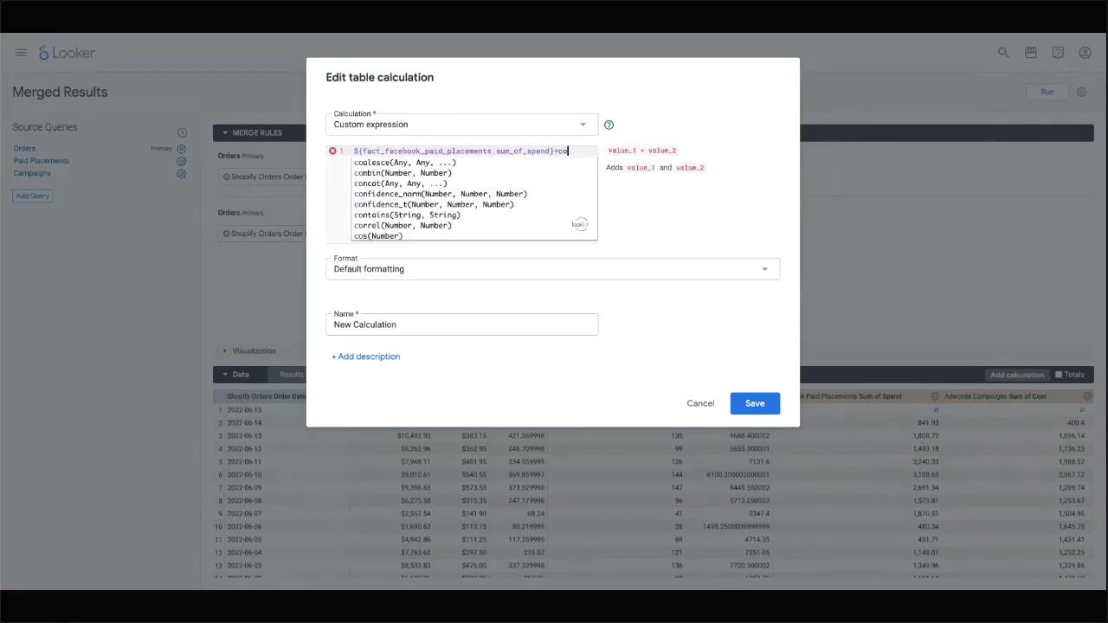
pyautogui.click(424, 163)
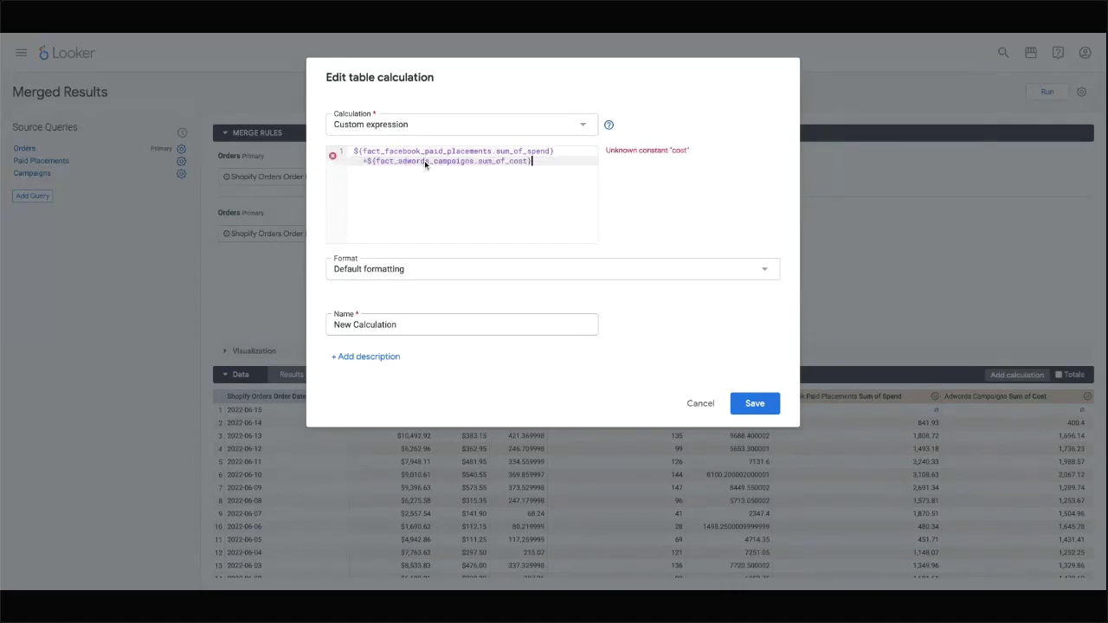
# - Name the calculation "Total Ad Spend (FB + Adwords)", format it as U.S. Dollars with 0 decimals and save it
pyautogui.tripleClick(402, 320)
pyautogui.write('Total ')
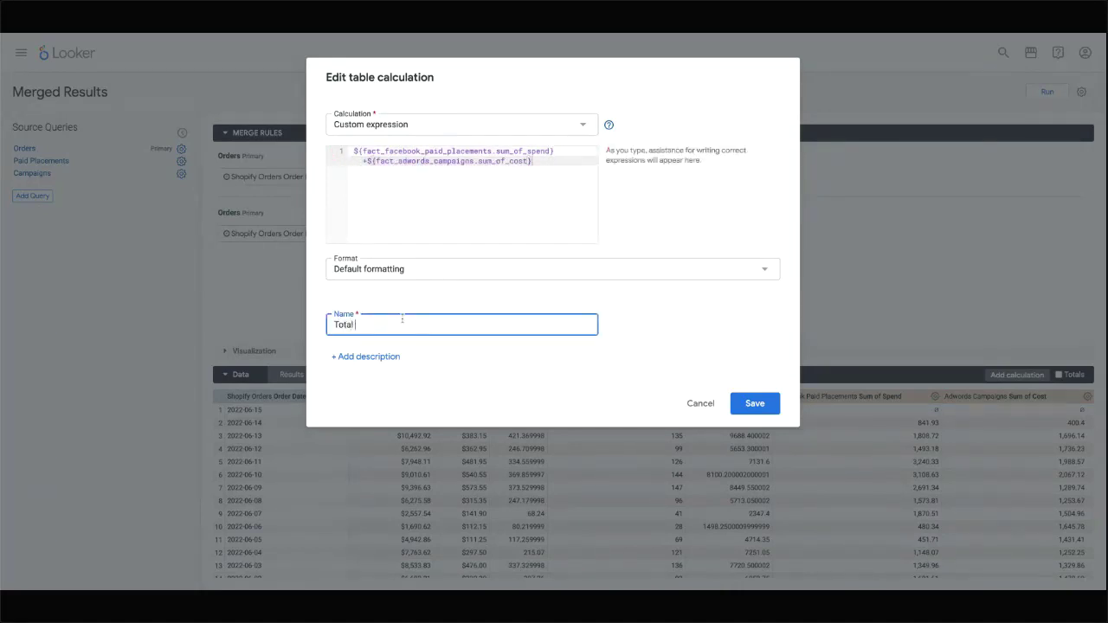
pyautogui.write('Ad Spend (FB + Adwords)')
pyautogui.click(487, 275)
pyautogui.click(400, 347)
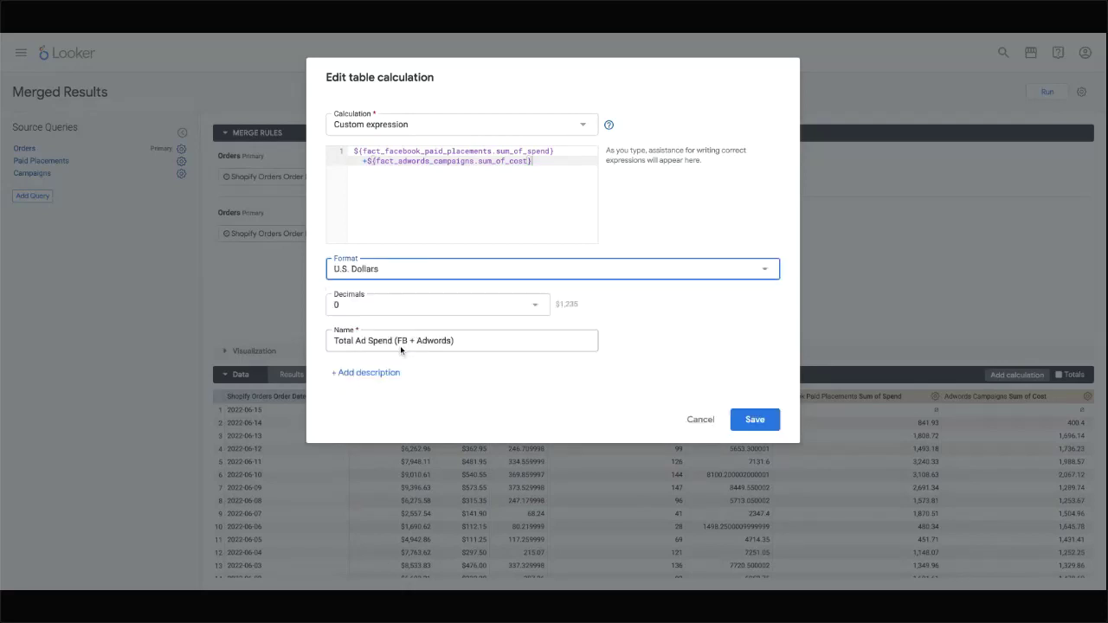
pyautogui.click(743, 421)
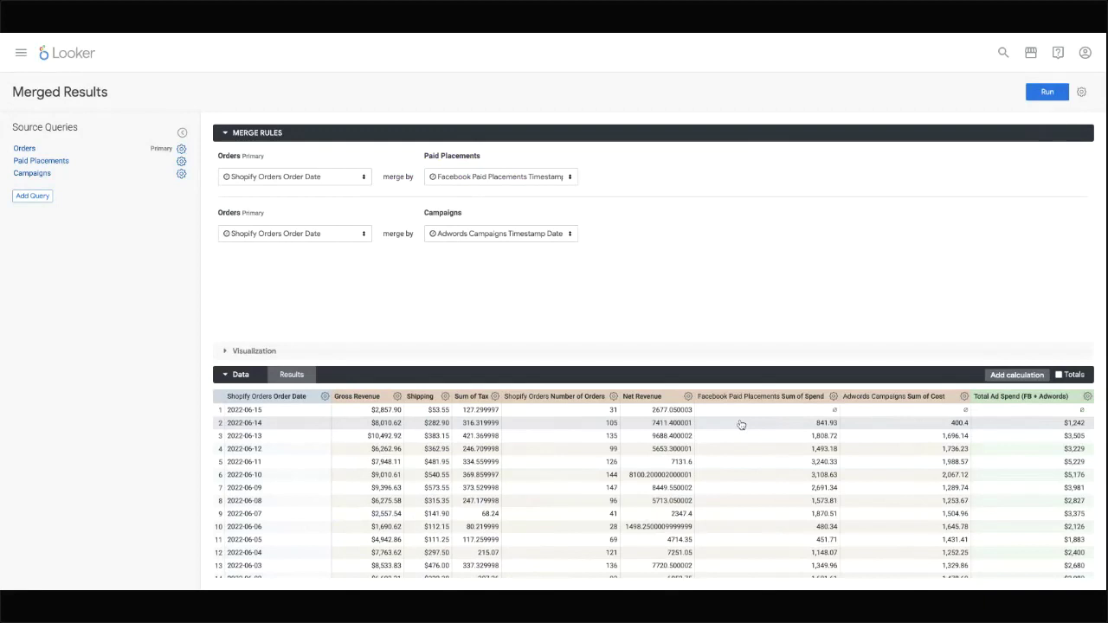
# - Show the merged results visualization and hide Gross Revenue, Shipping and Sum of Tax from it
pyautogui.click(234, 351)
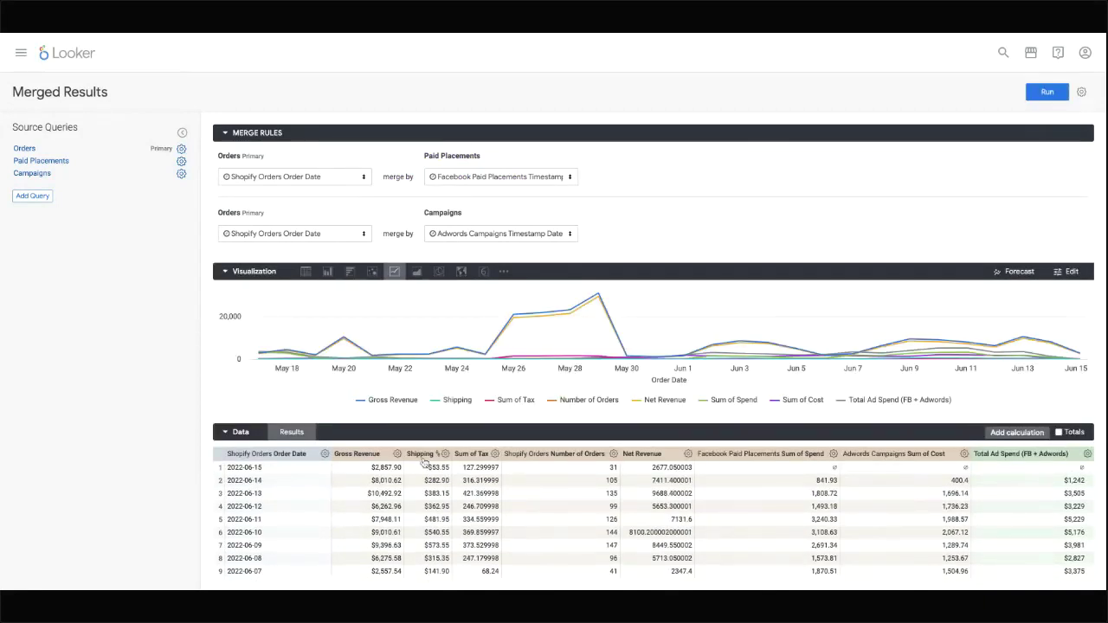
pyautogui.click(397, 454)
pyautogui.click(382, 475)
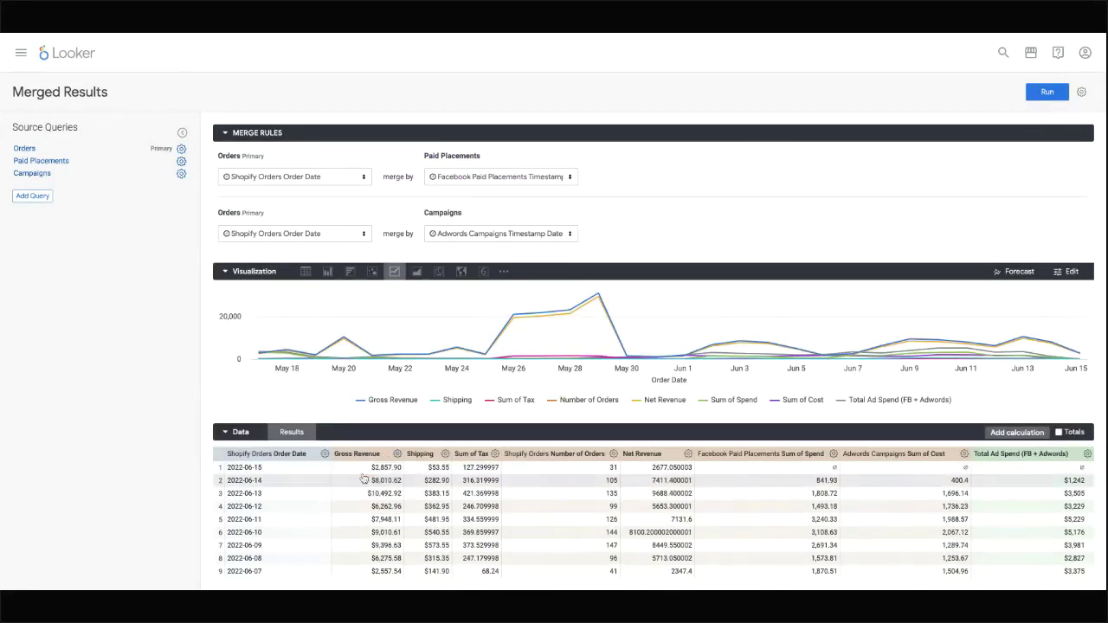
pyautogui.click(452, 454)
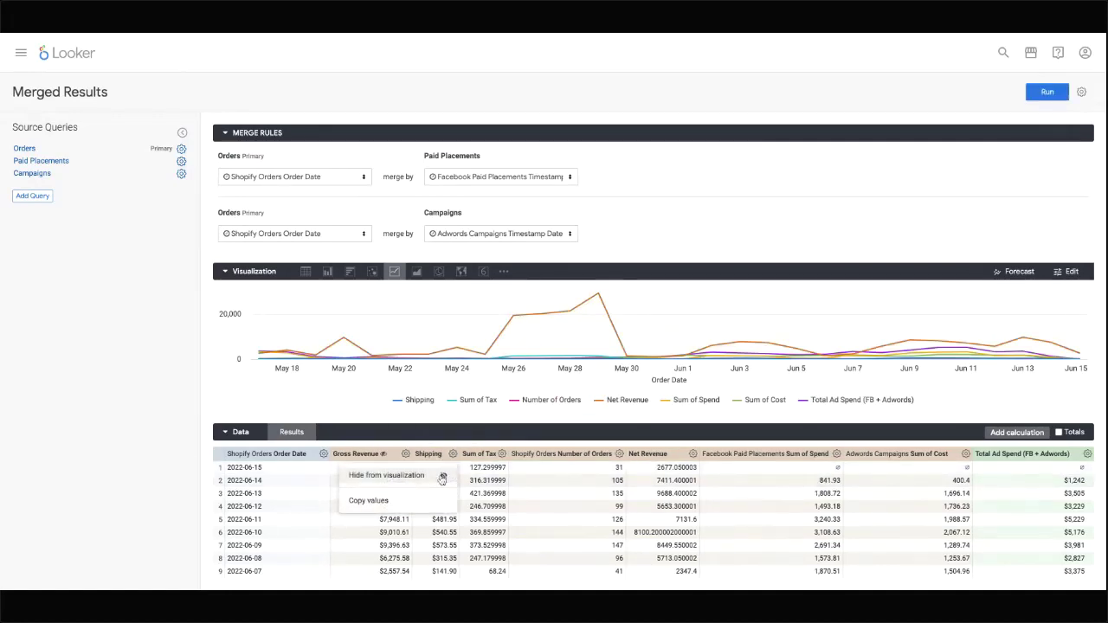
pyautogui.click(386, 475)
pyautogui.click(505, 455)
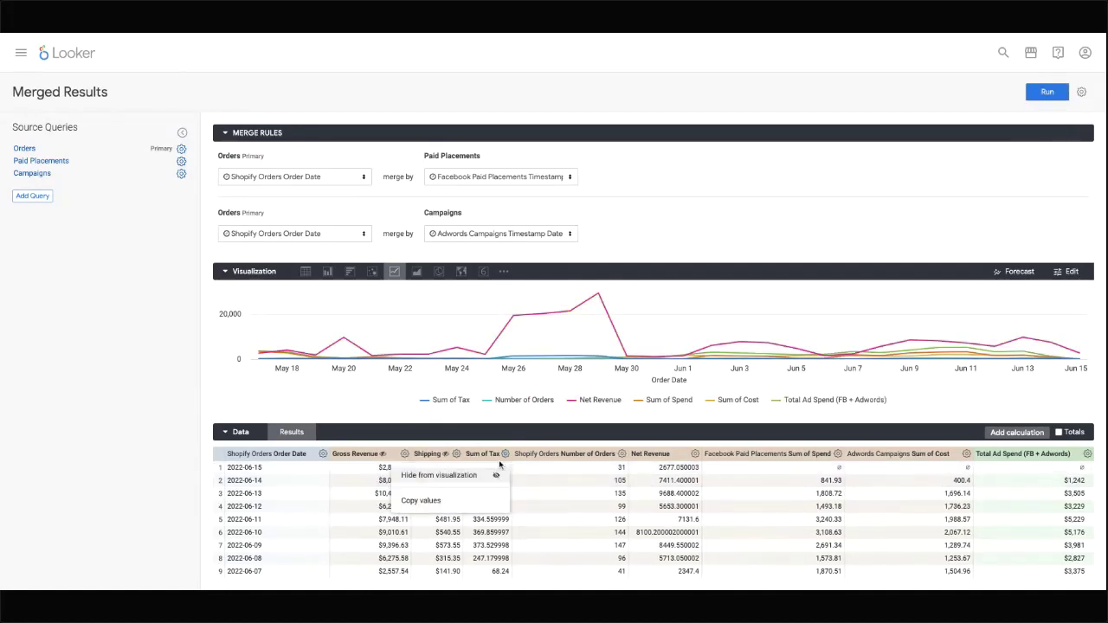
pyautogui.click(439, 475)
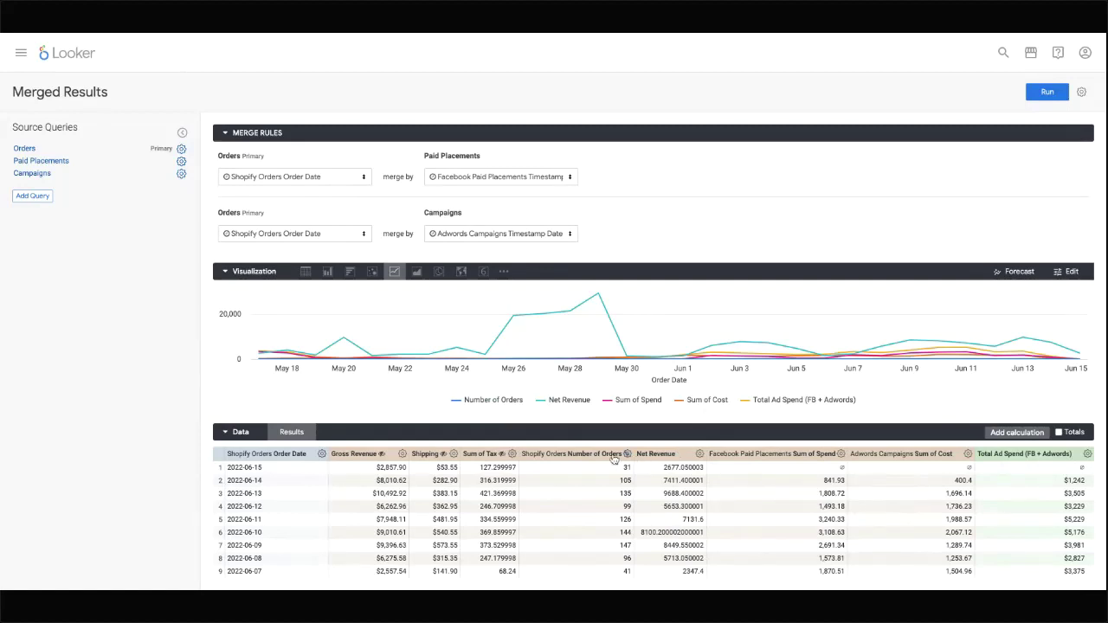
# - Hide the Facebook Paid Placements Sum of Spend and Adwords Campaigns Sum of Cost columns from the visualization
pyautogui.click(840, 454)
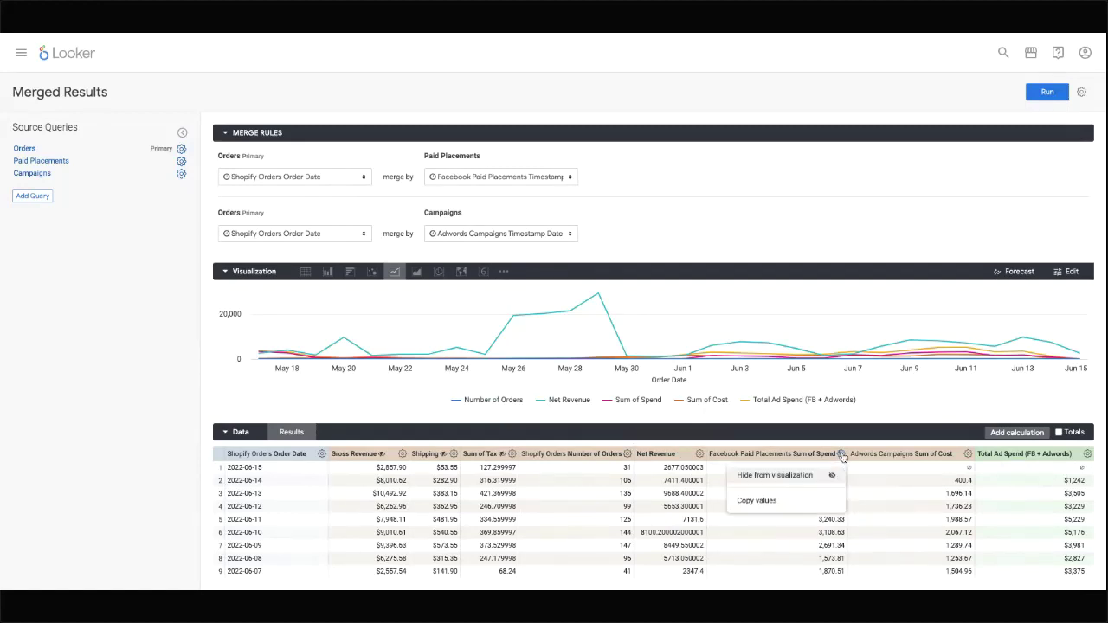
pyautogui.click(779, 475)
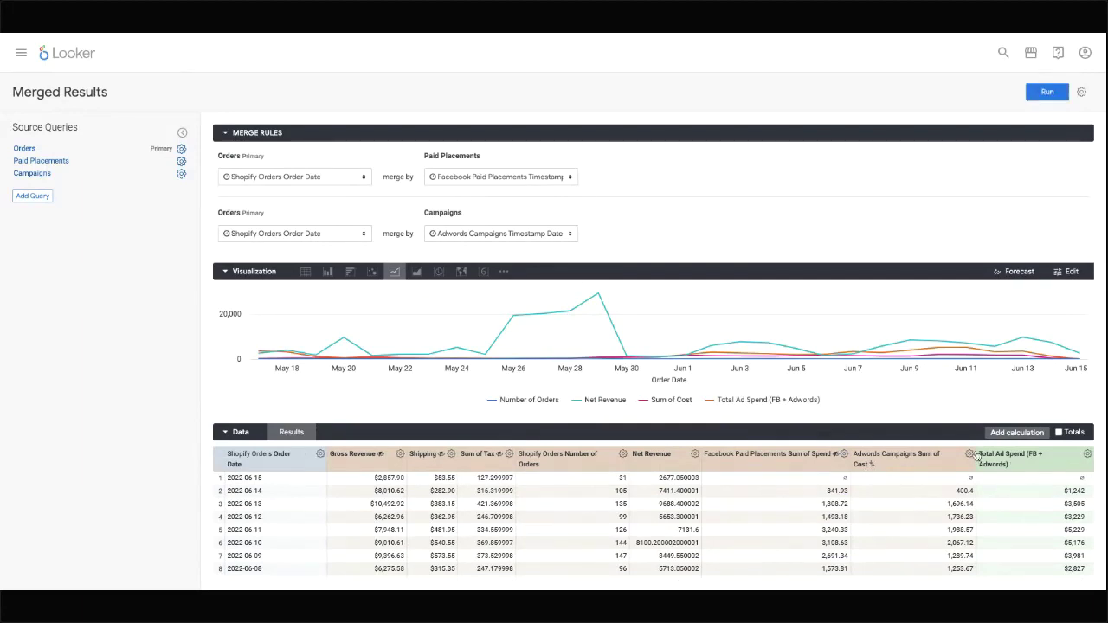
pyautogui.click(970, 454)
pyautogui.click(952, 475)
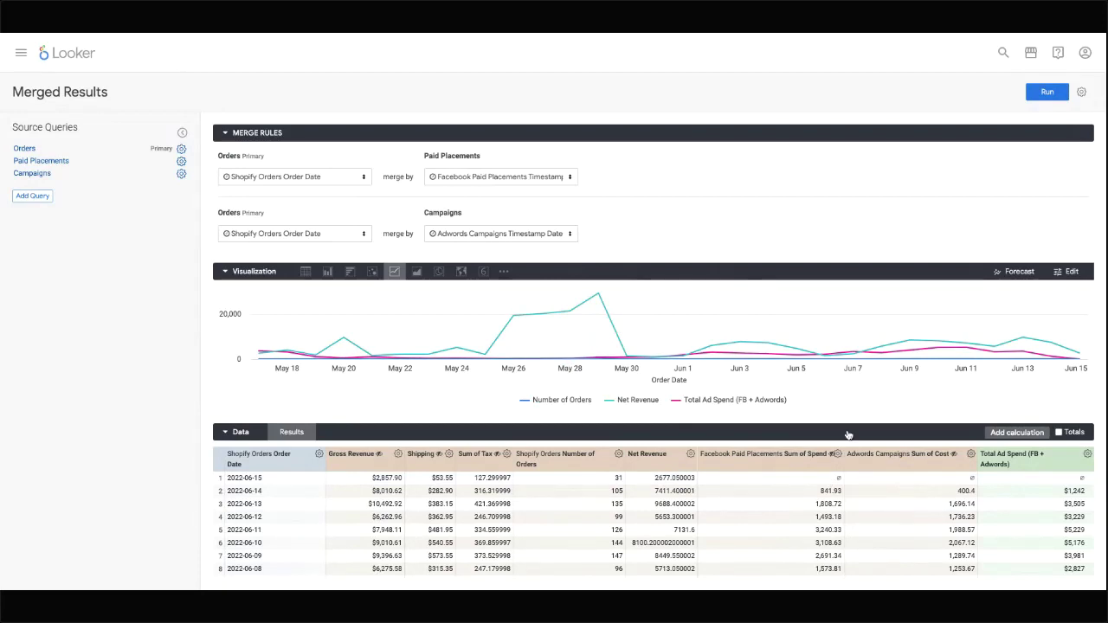
# - Change the visualization to a column chart with stacked series positioning
pyautogui.click(328, 272)
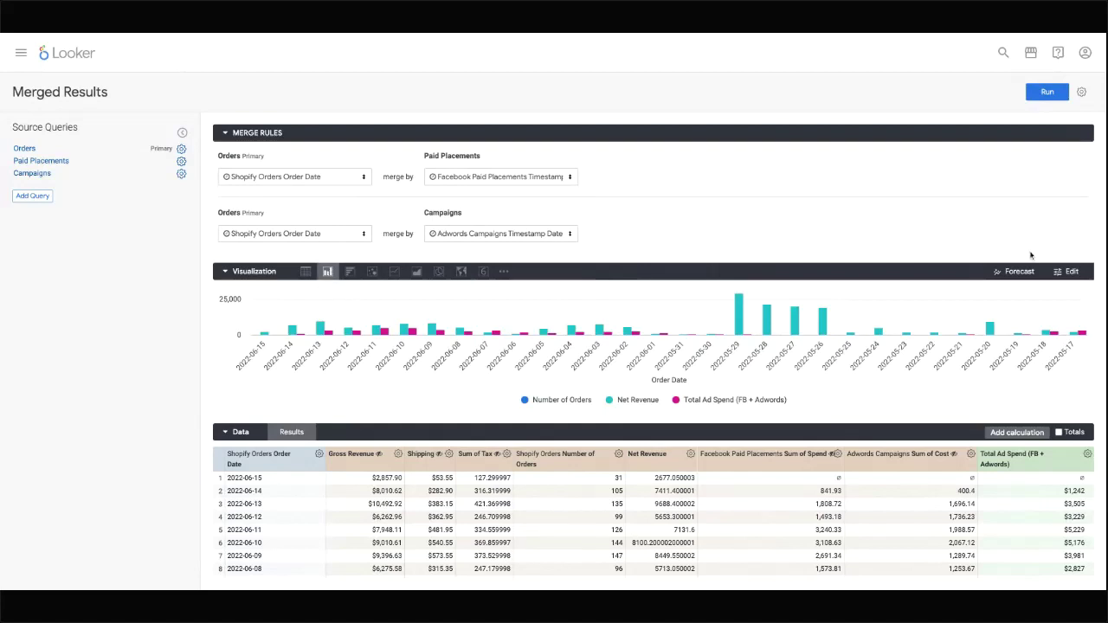
pyautogui.click(1067, 272)
pyautogui.click(935, 341)
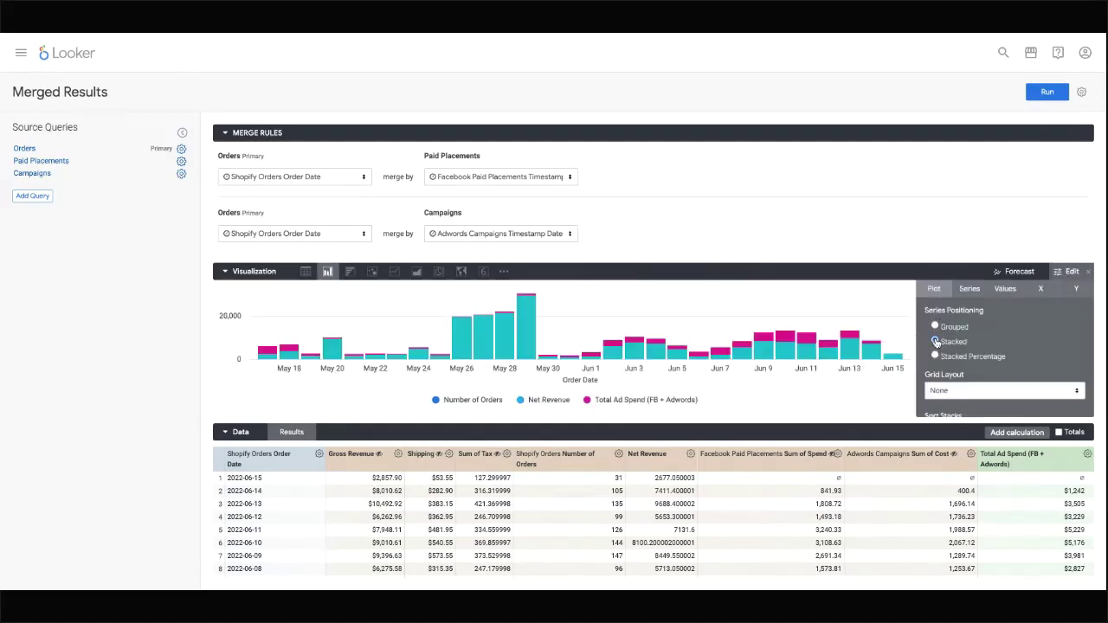
pyautogui.moveTo(293, 357)
# - Save the merged results chart as a tile on the Glew Plus Demo dashboard, keeping the title New Tile
pyautogui.click(1081, 91)
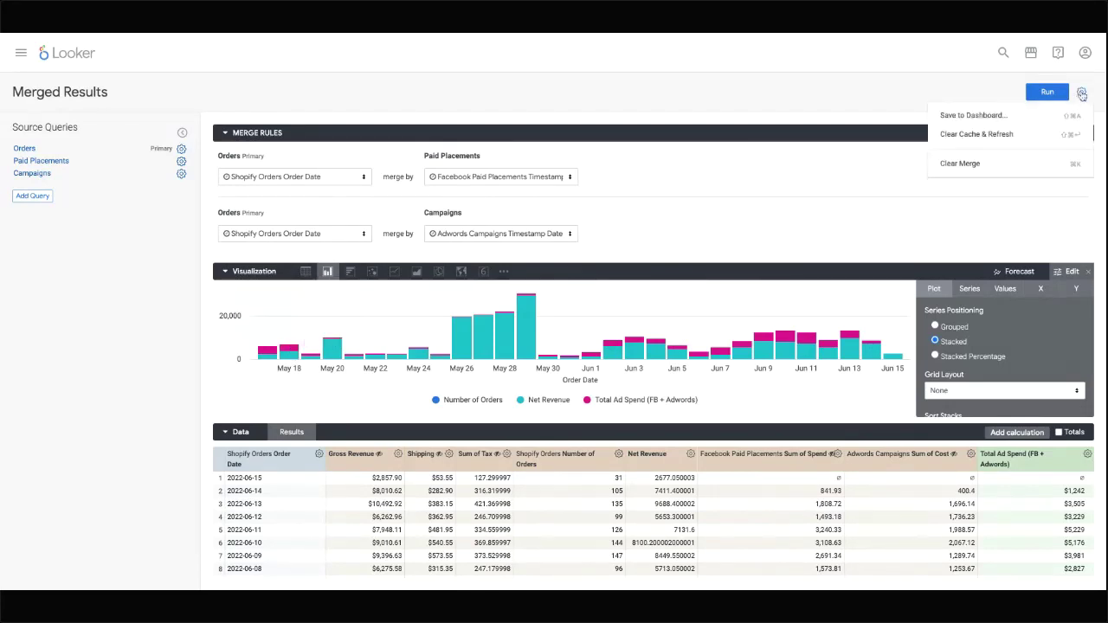
pyautogui.click(1013, 116)
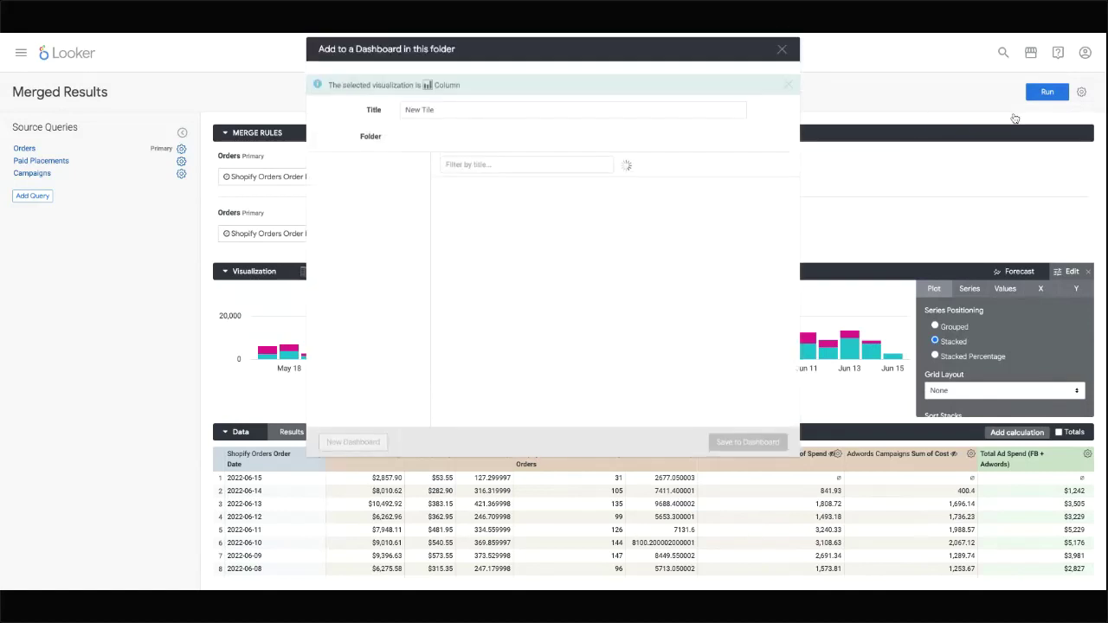
pyautogui.click(486, 174)
pyautogui.write('glew')
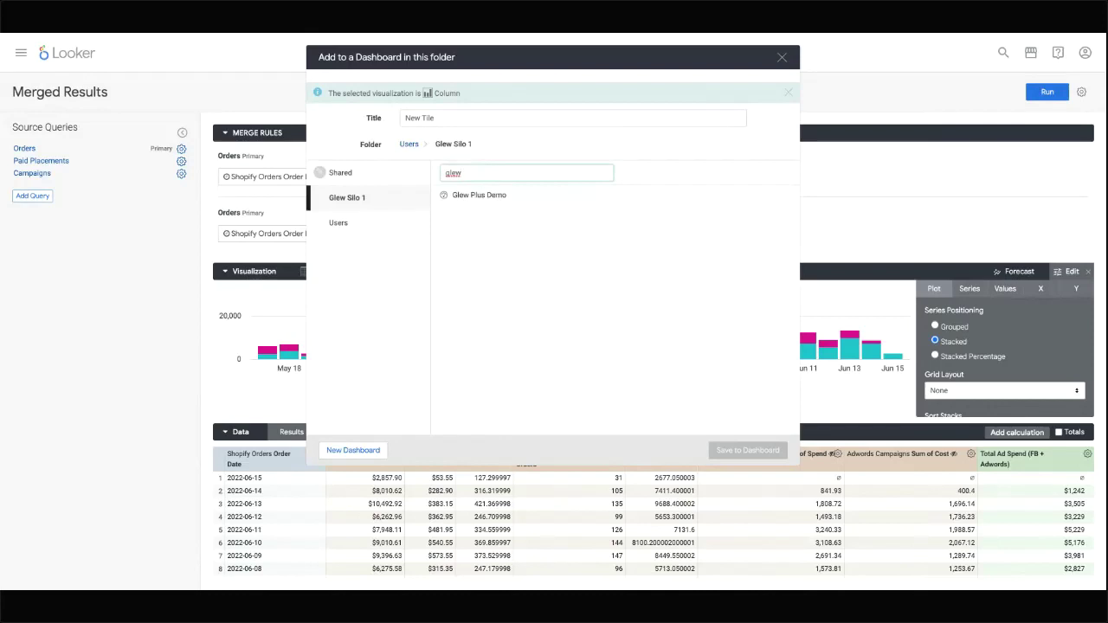
pyautogui.click(495, 201)
pyautogui.click(729, 451)
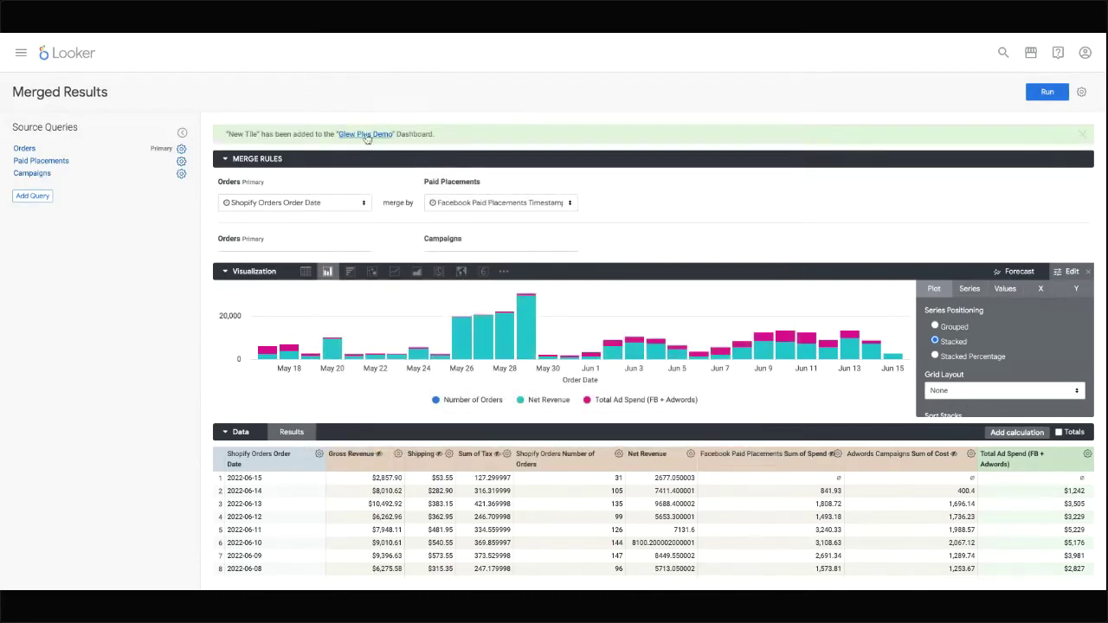
# - Open the Glew Plus Demo dashboard and reload it to view the added merged results tile
pyautogui.click(364, 134)
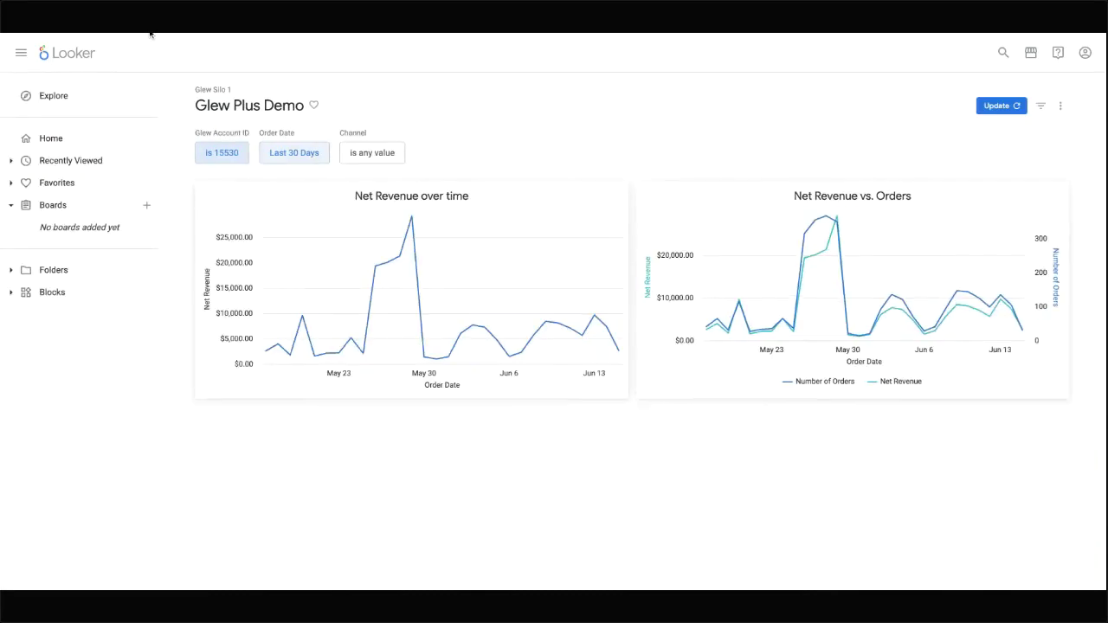
pyautogui.press('F5')
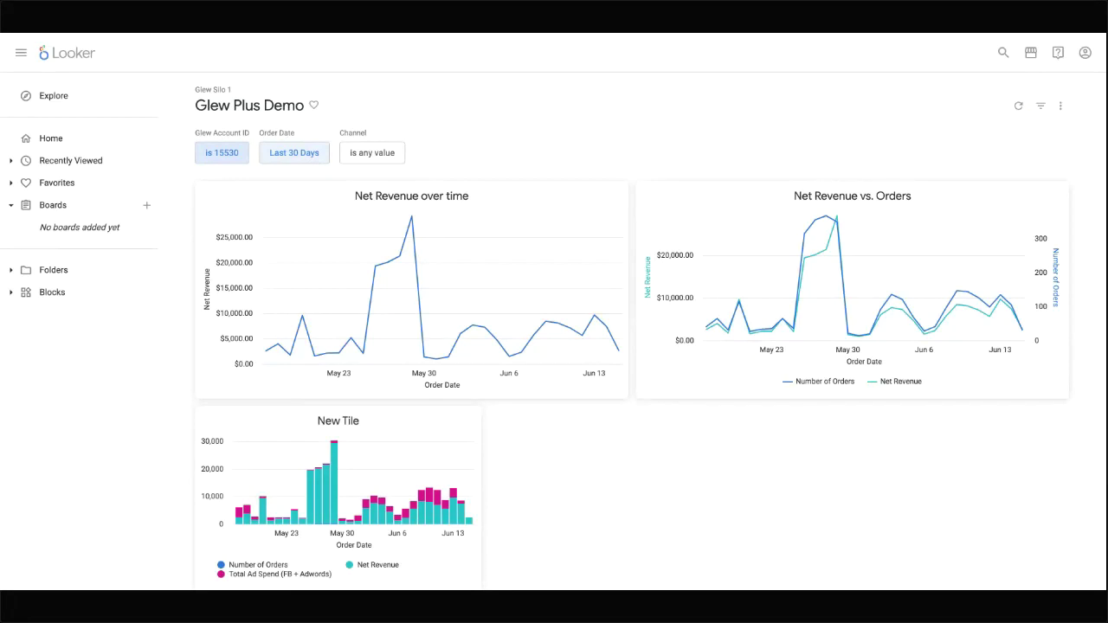
pyautogui.scroll(-1, 542, 216)
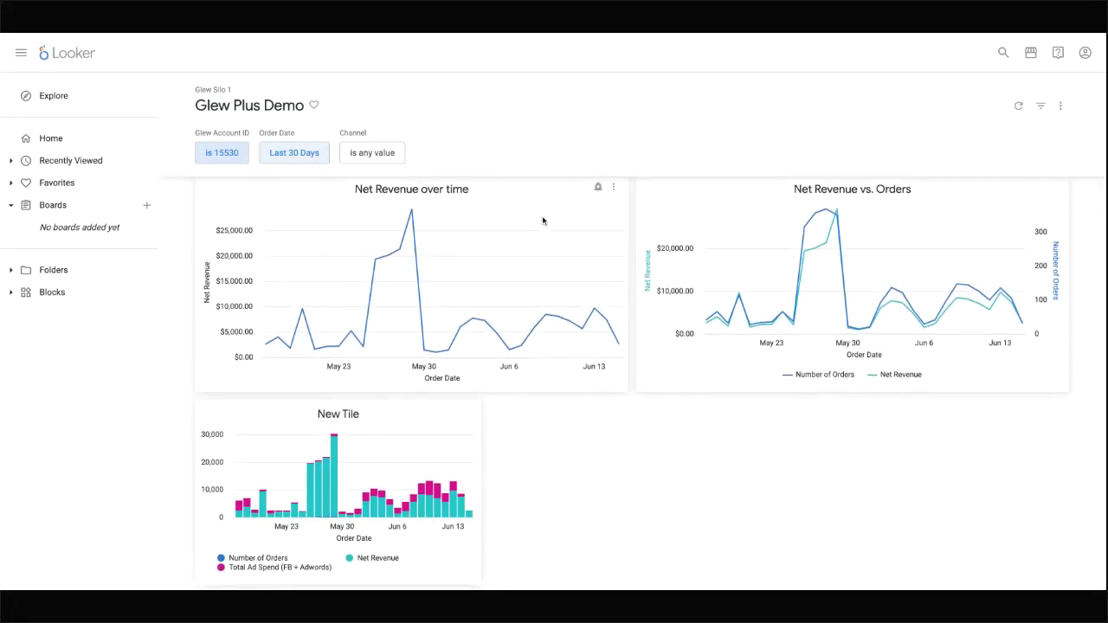